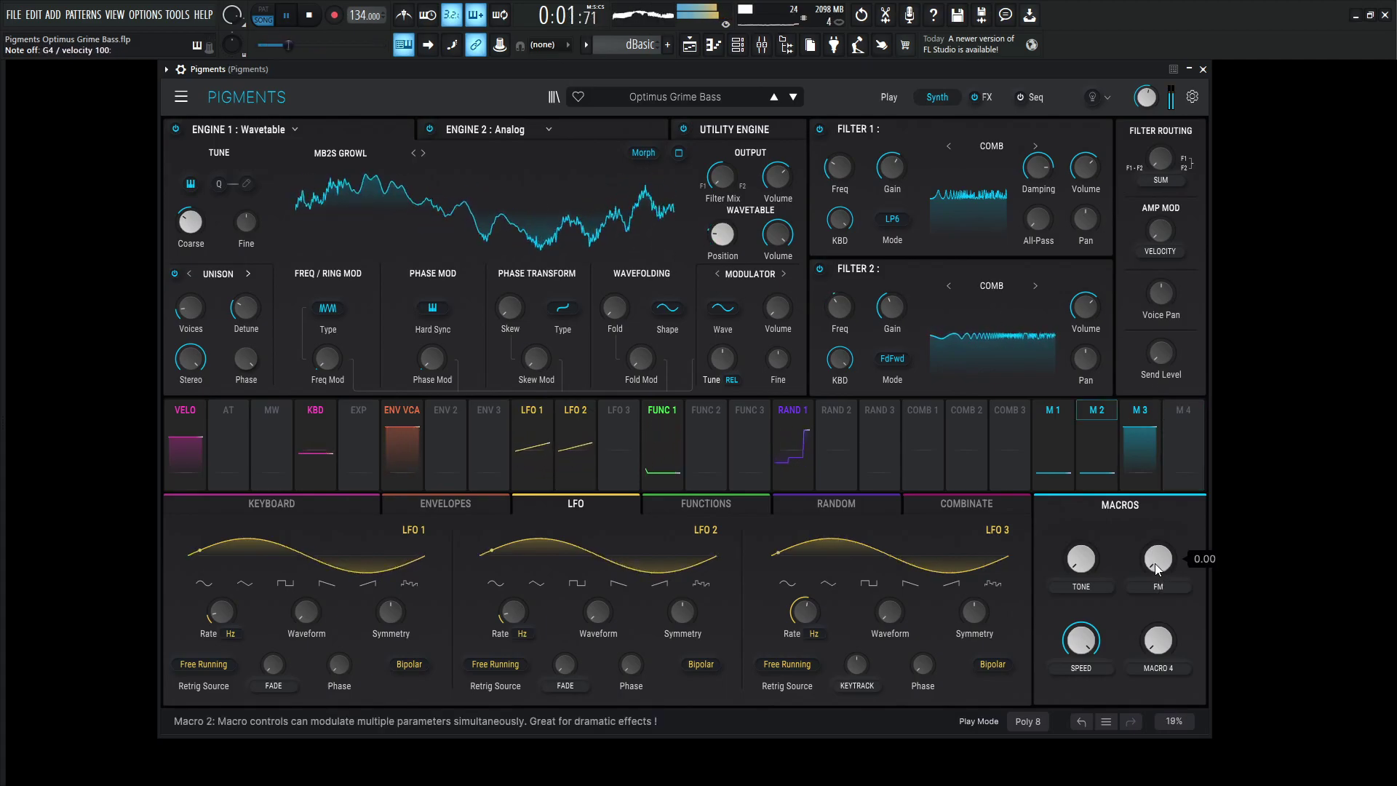
# - Sweep the FM macro up and back to 0.00 while auditioning, nudge TONE, then stop playback
pyautogui.moveTo(1158, 558); pyautogui.dragTo(1157, 547)
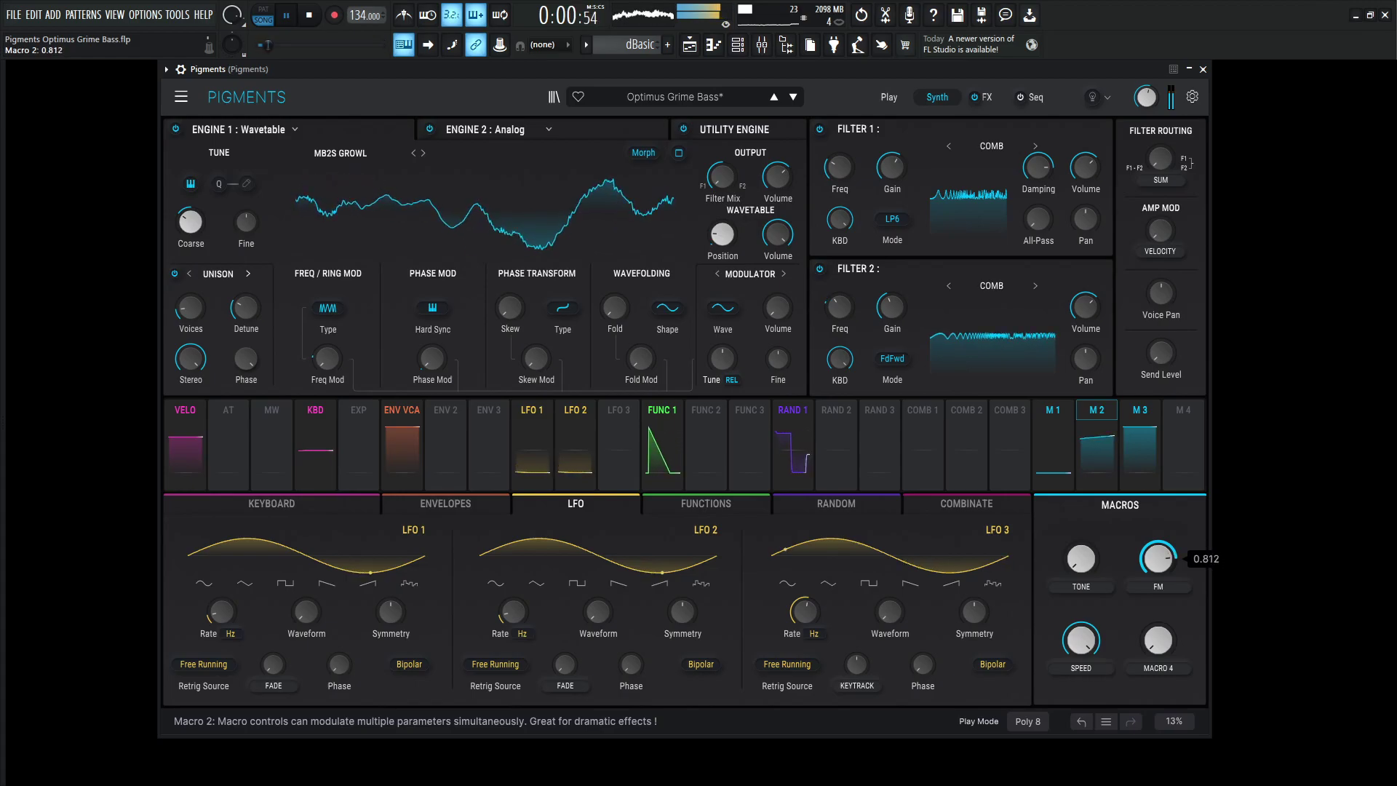
pyautogui.moveTo(1157, 558); pyautogui.dragTo(1157, 604)
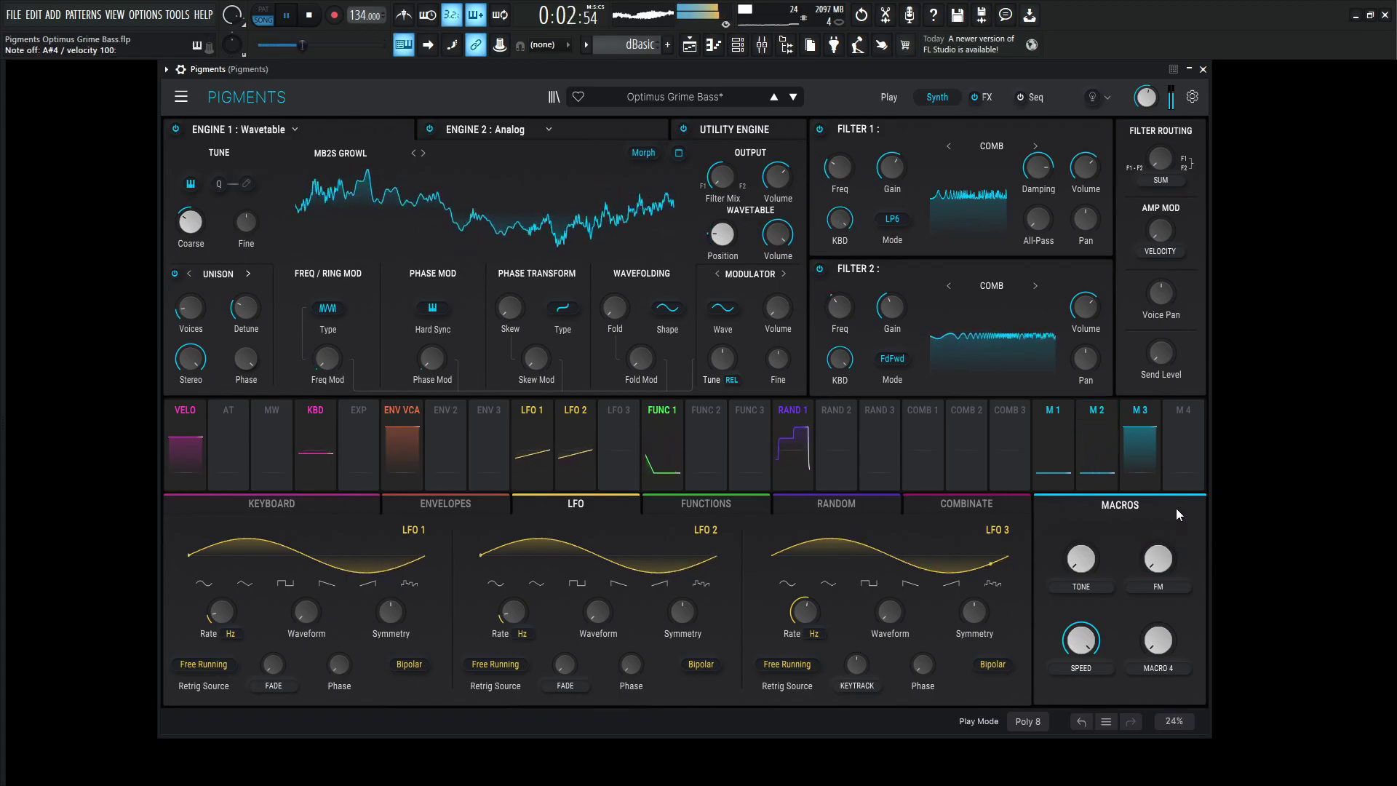
pyautogui.moveTo(1080, 558); pyautogui.dragTo(1081, 553)
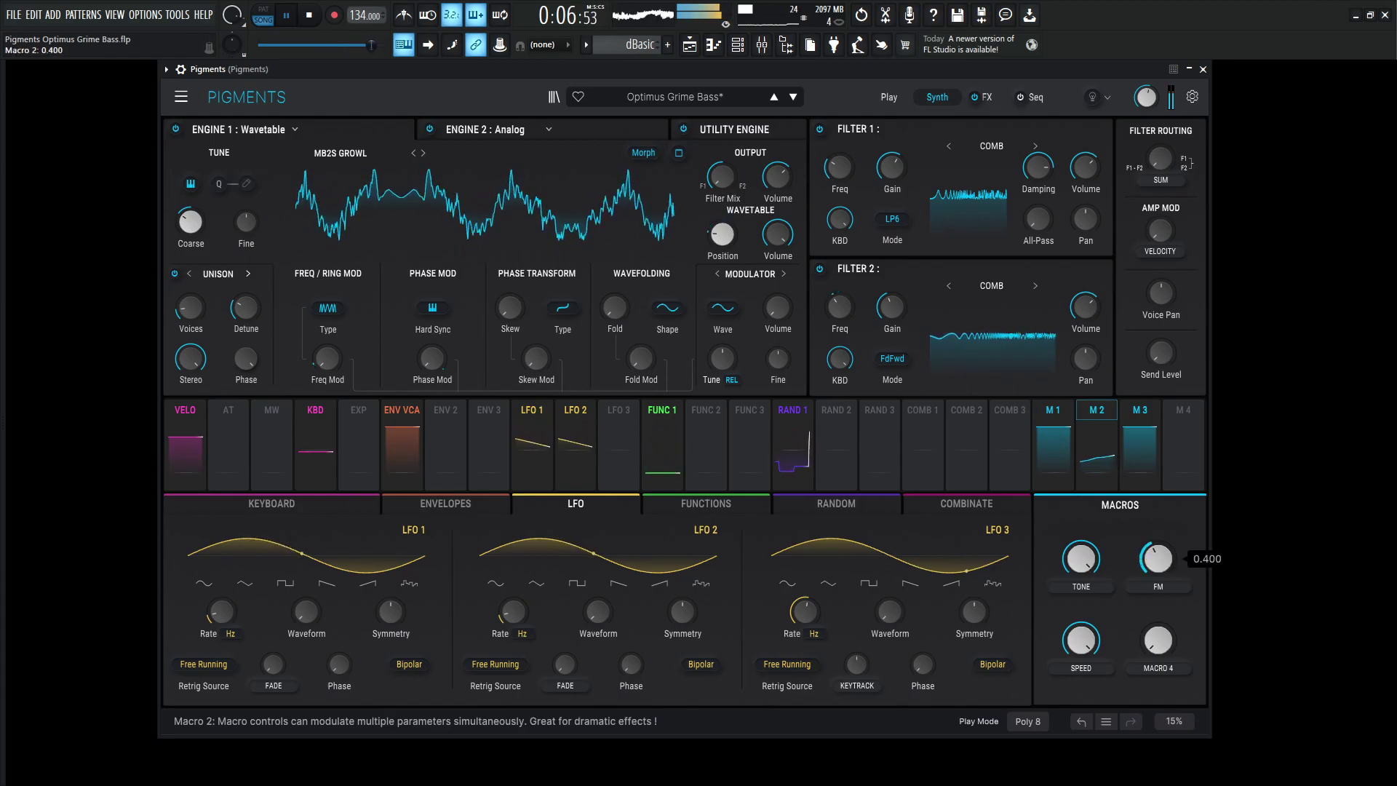
pyautogui.moveTo(1158, 558); pyautogui.dragTo(1158, 603)
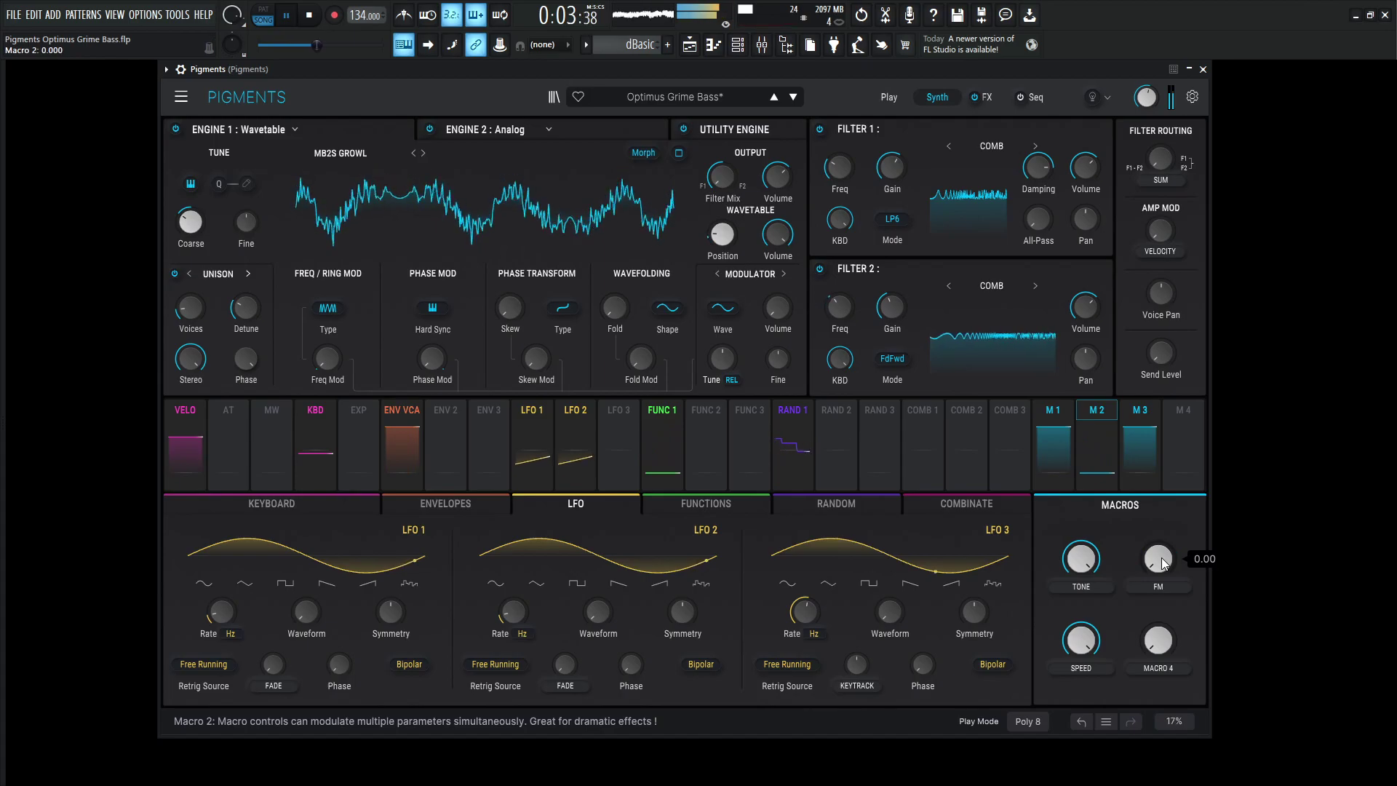
pyautogui.press('space')
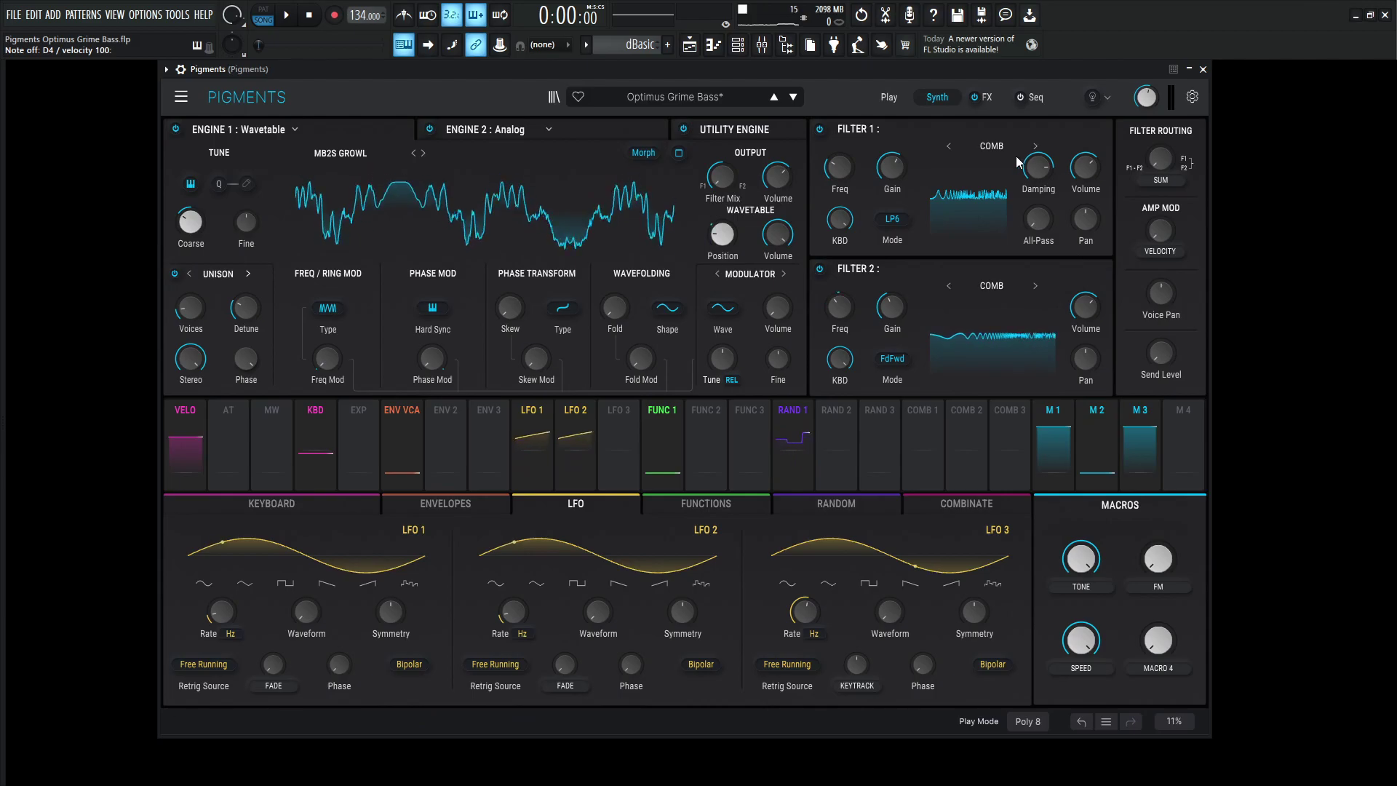
# - Review the FX chain and toggle the whole FX section's bypass, then return to the synth page
pyautogui.click(988, 96)
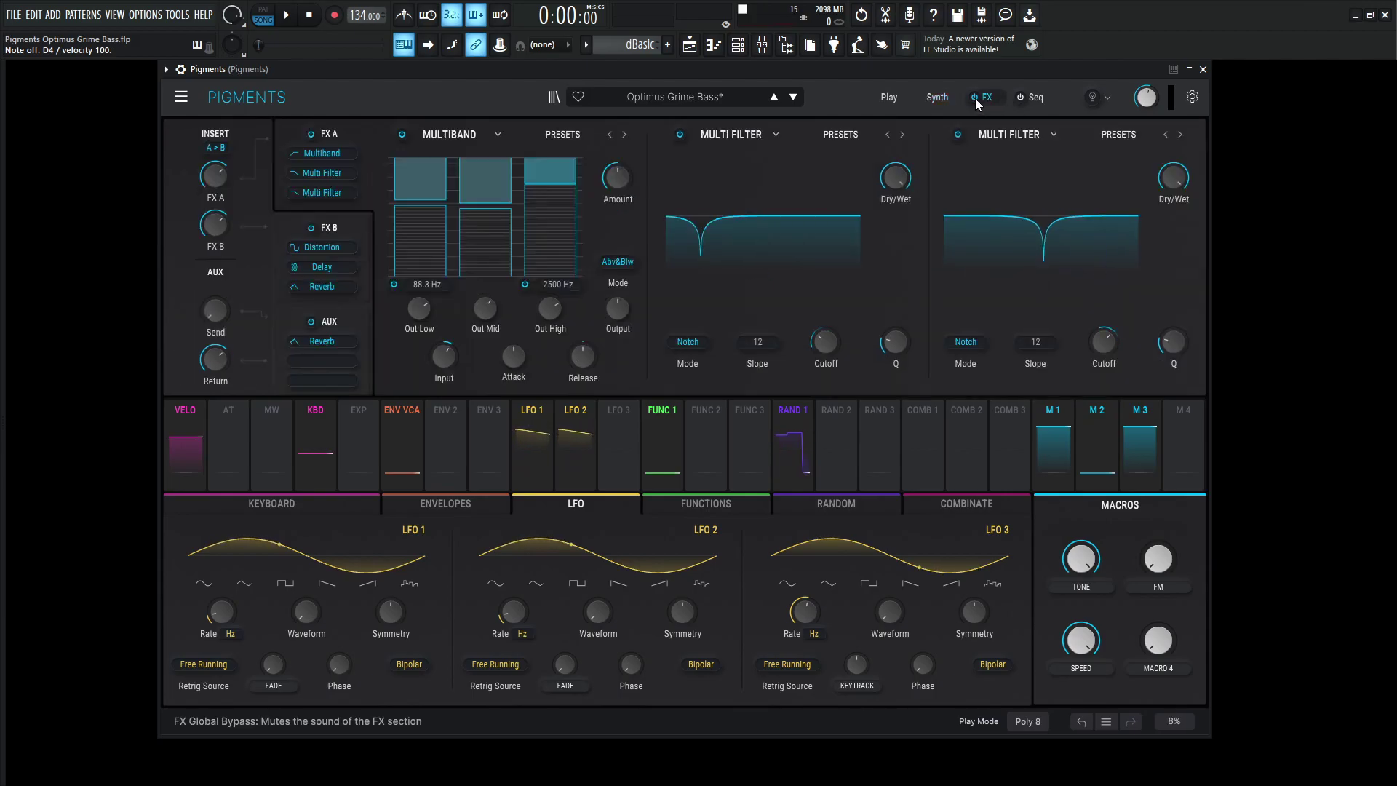
pyautogui.click(975, 97)
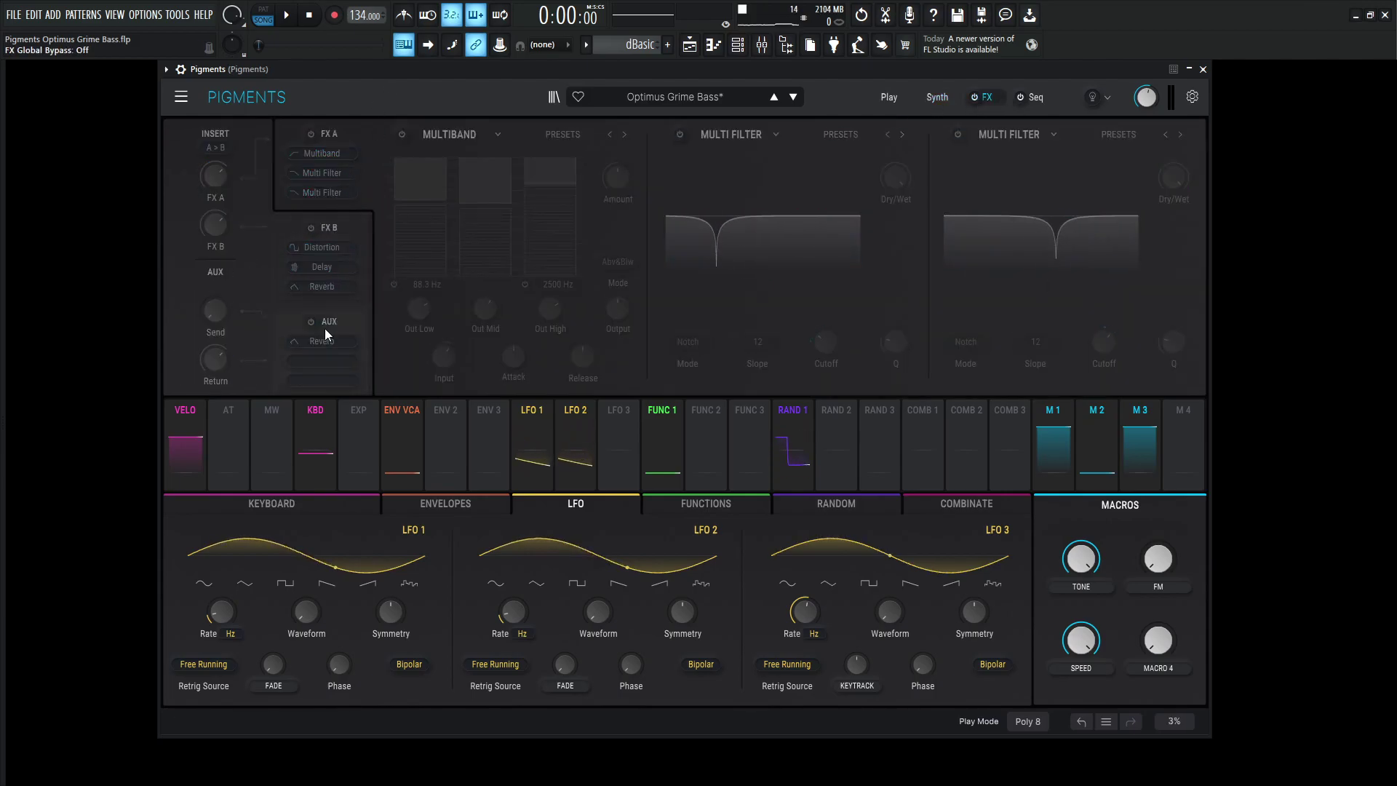
pyautogui.click(938, 97)
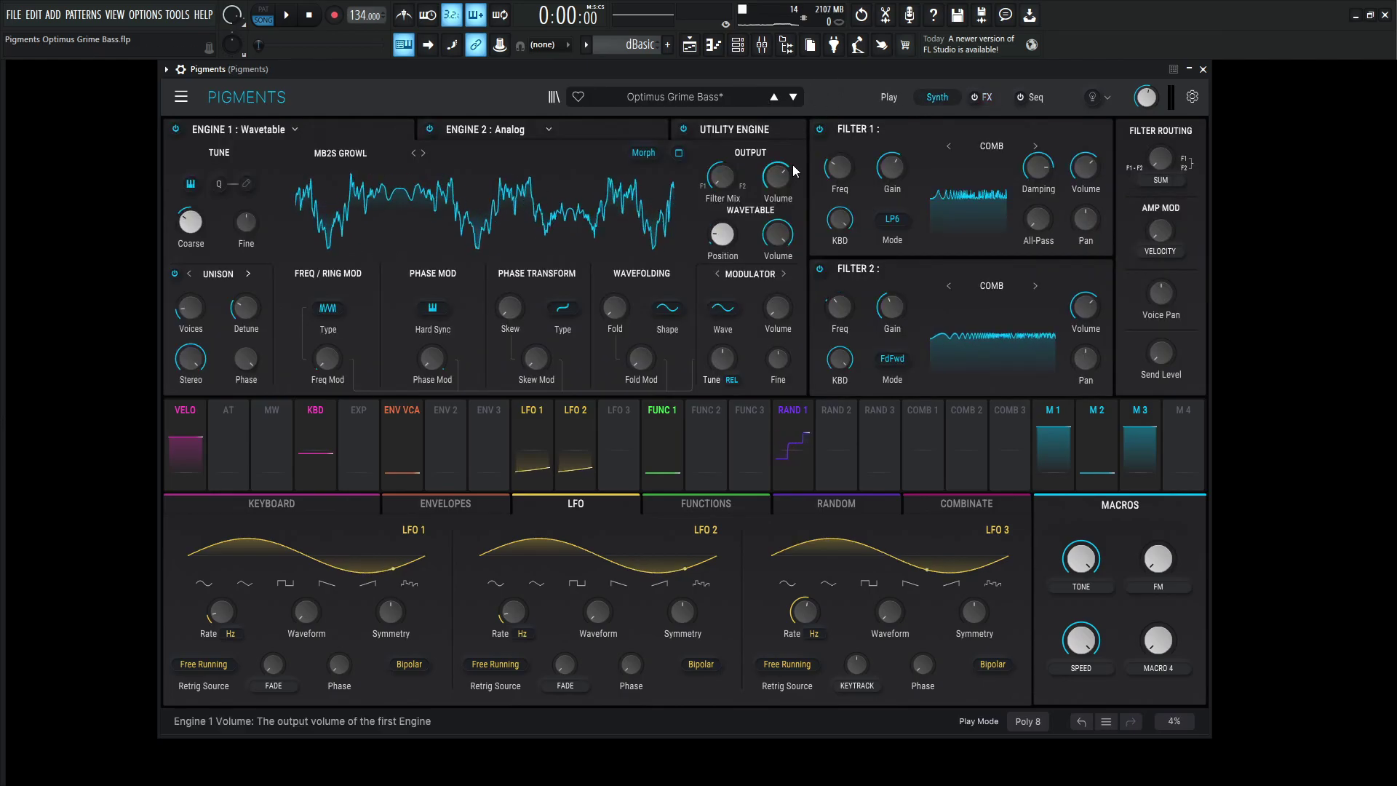
# - Look over the Utility Engine and Engine 2, bypass Engine 2, and show Engine 1
pyautogui.click(761, 131)
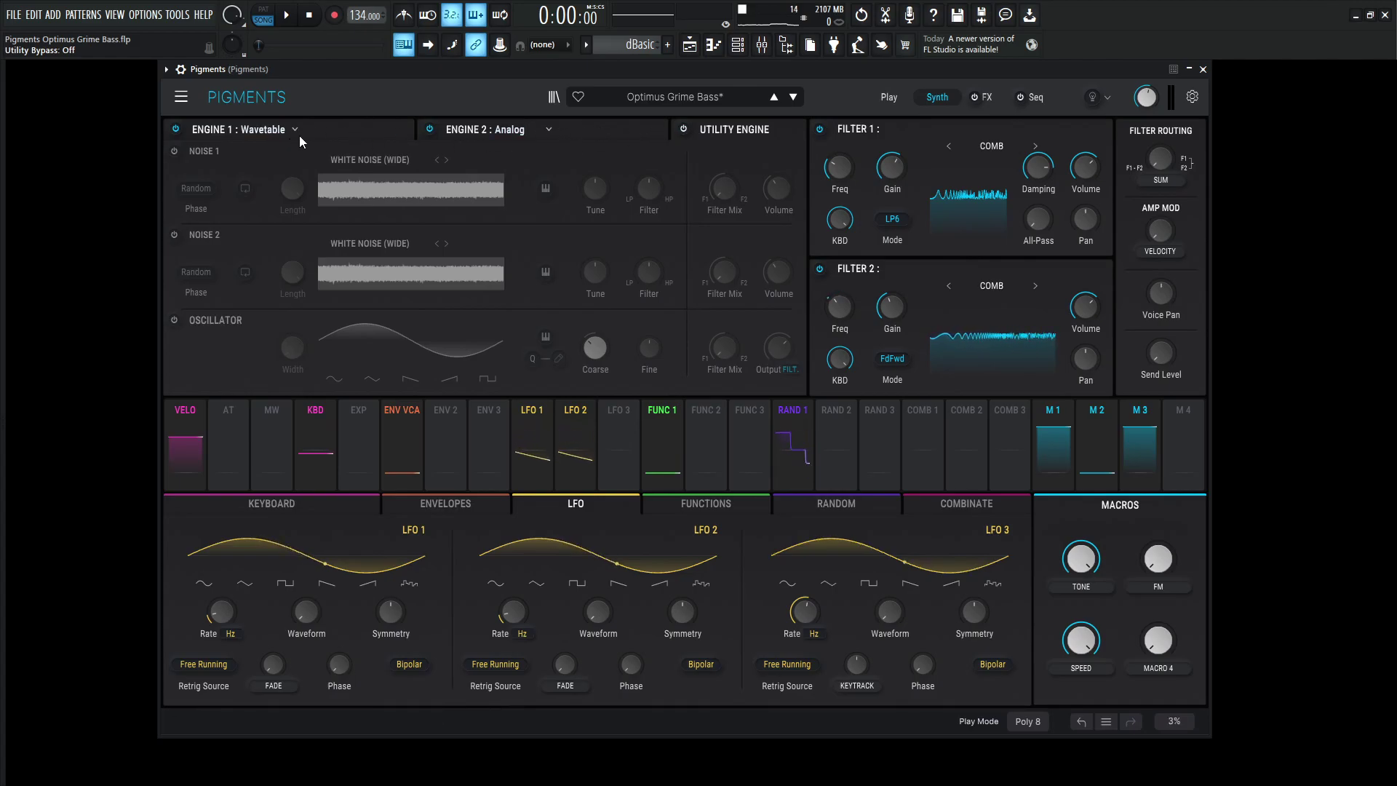
pyautogui.click(608, 132)
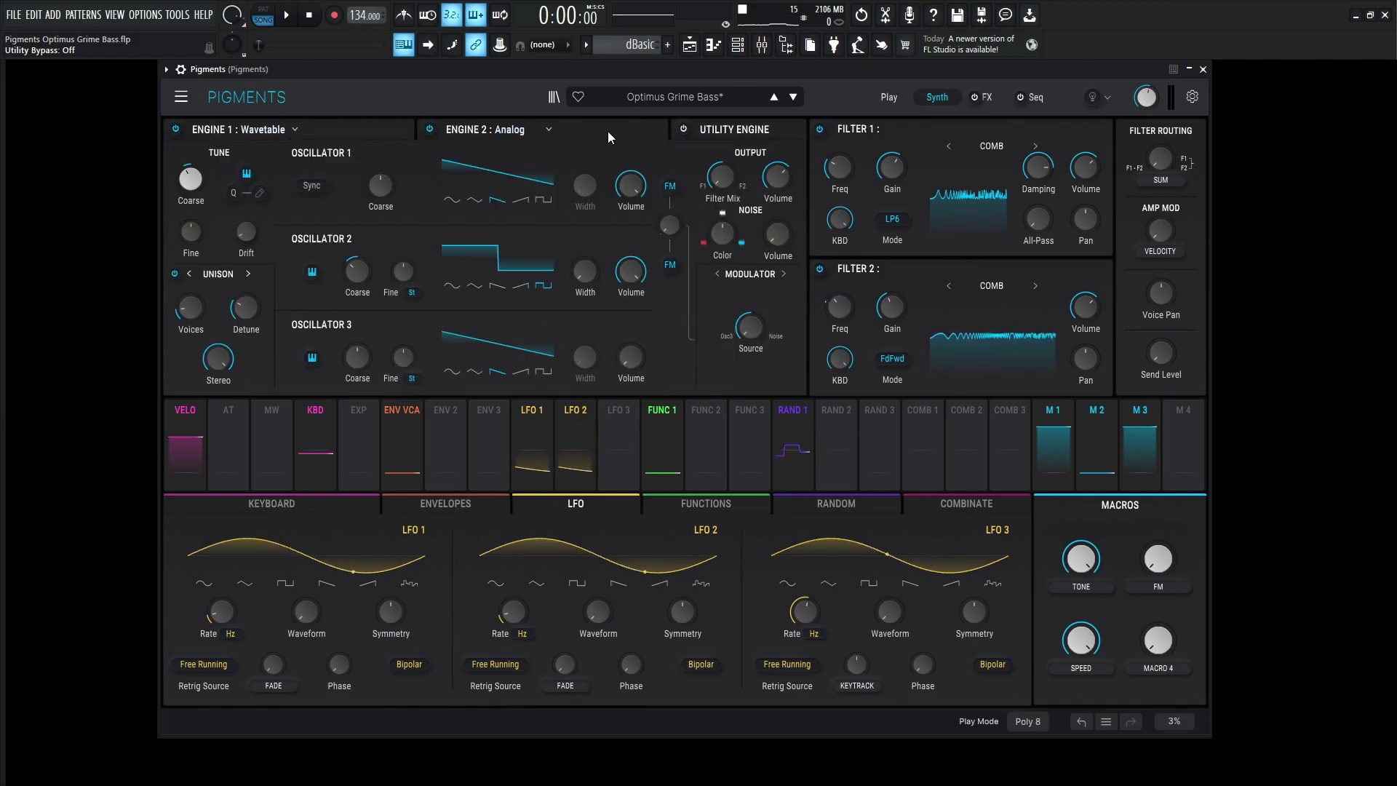
pyautogui.click(430, 131)
pyautogui.click(382, 128)
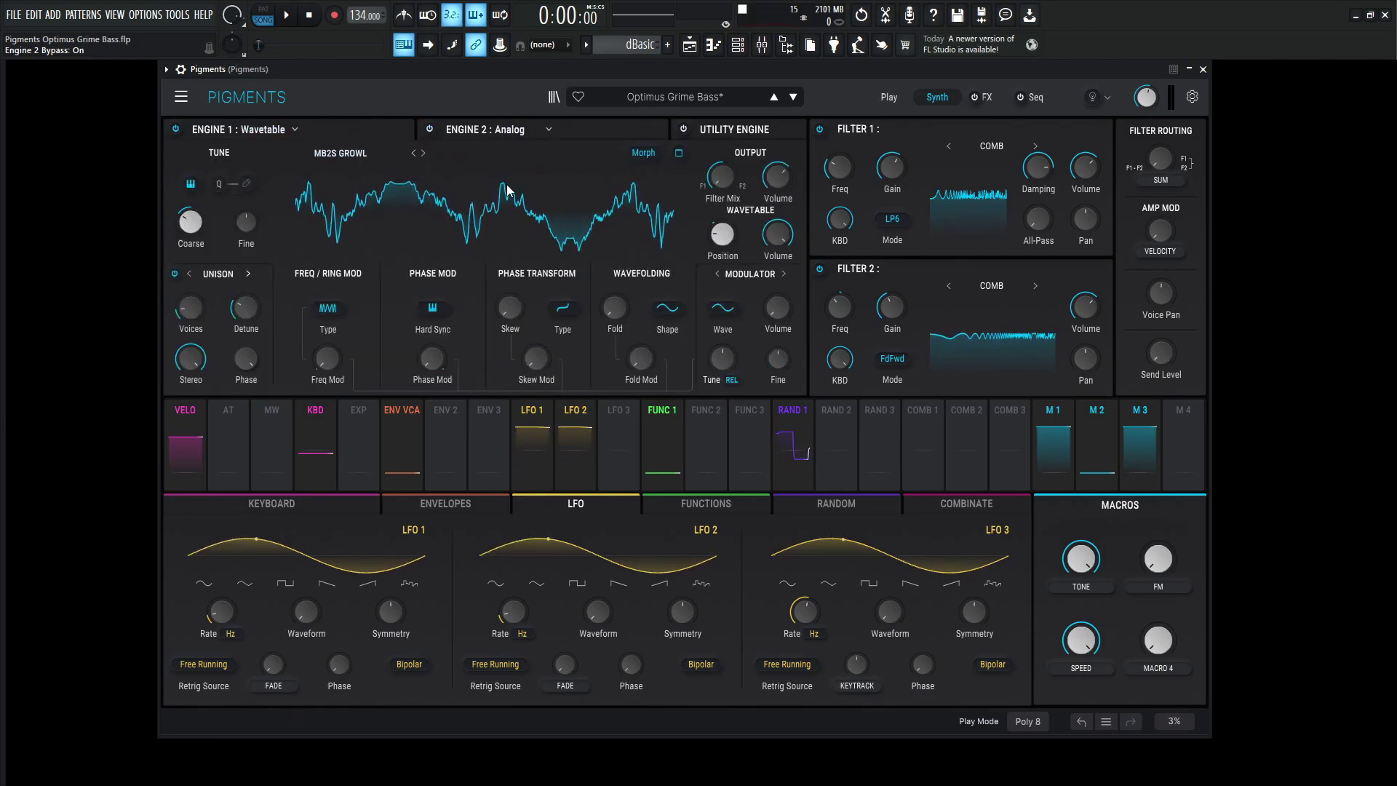
# - Check MB2S Growl in the wavetable library, then close the library
pyautogui.click(338, 155)
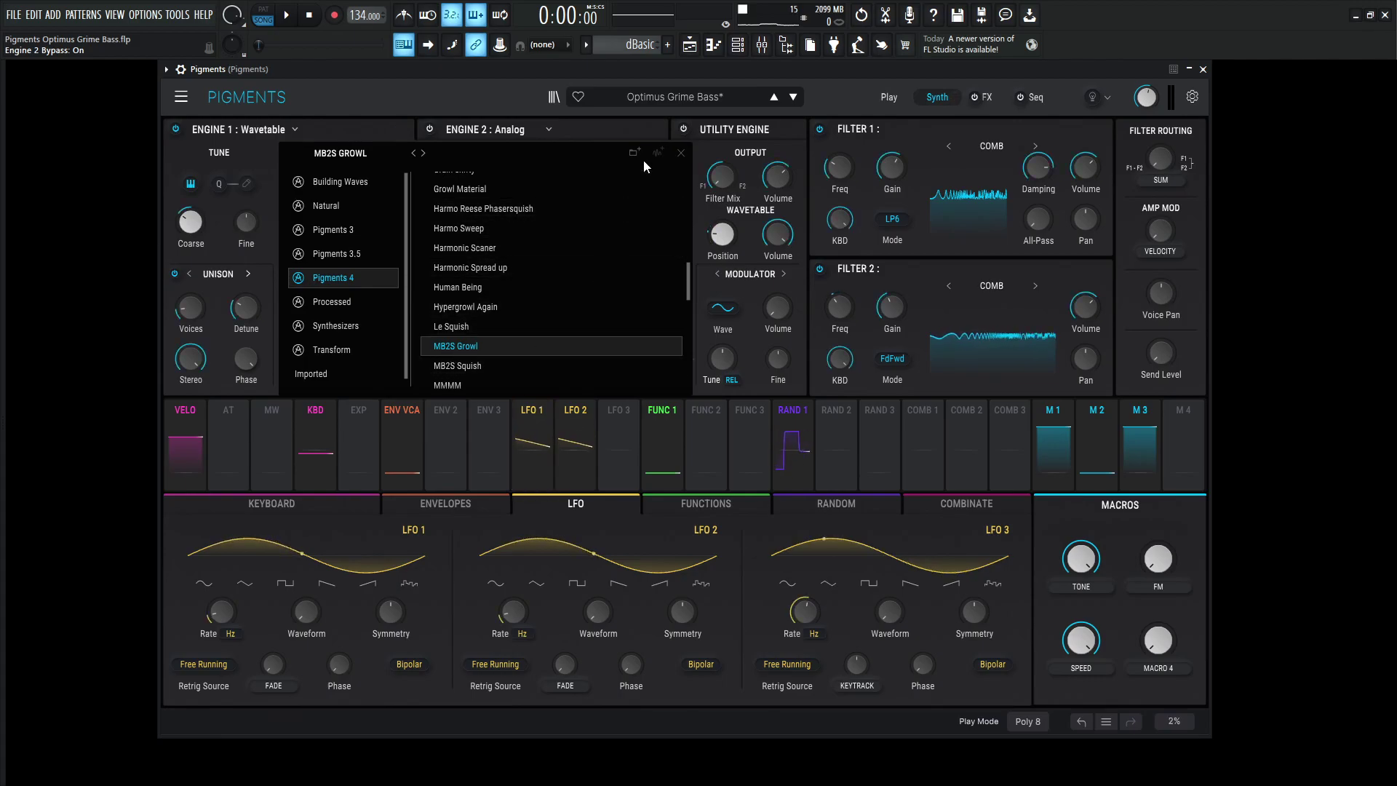
pyautogui.click(682, 153)
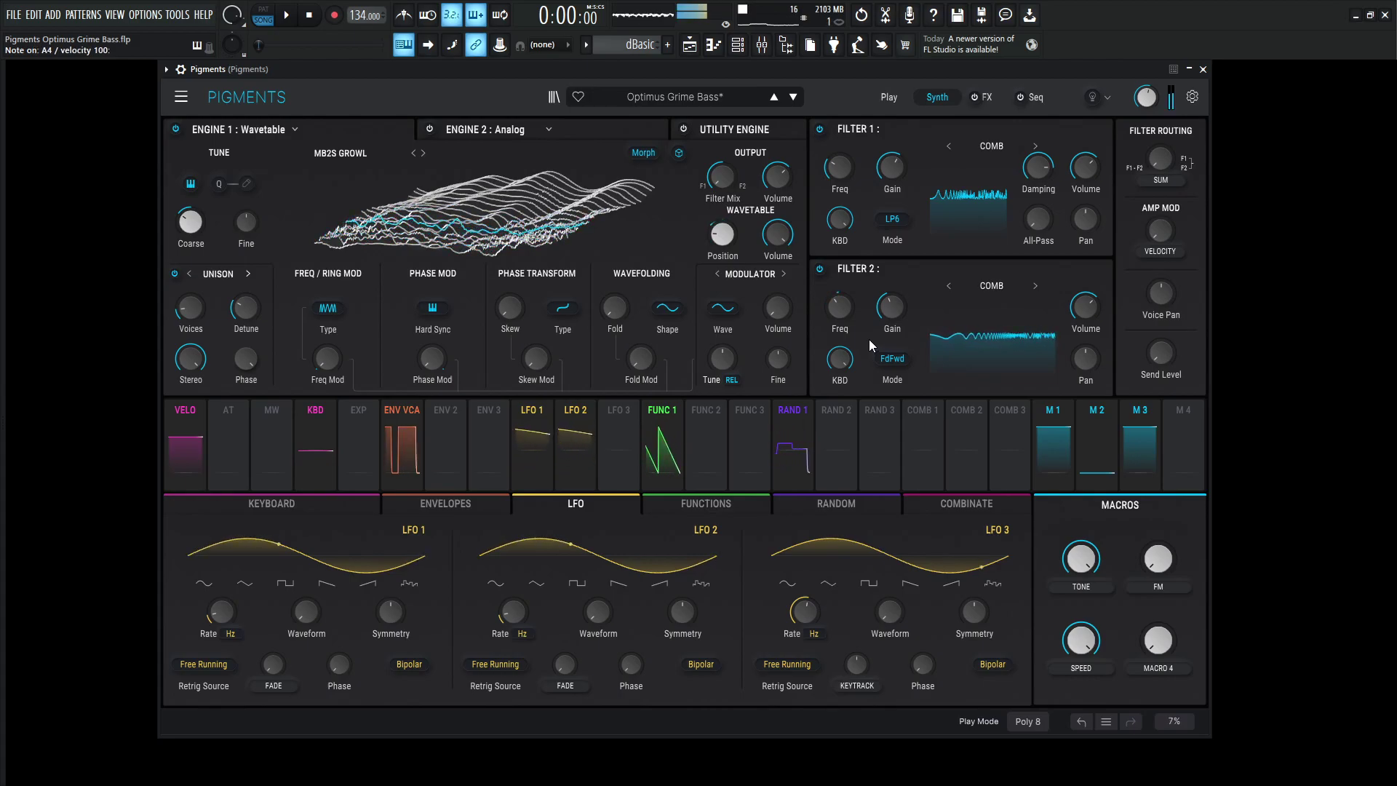
# - Examine the Position knob's modulation and the Function 1 envelope that drives it
pyautogui.moveTo(717, 239)
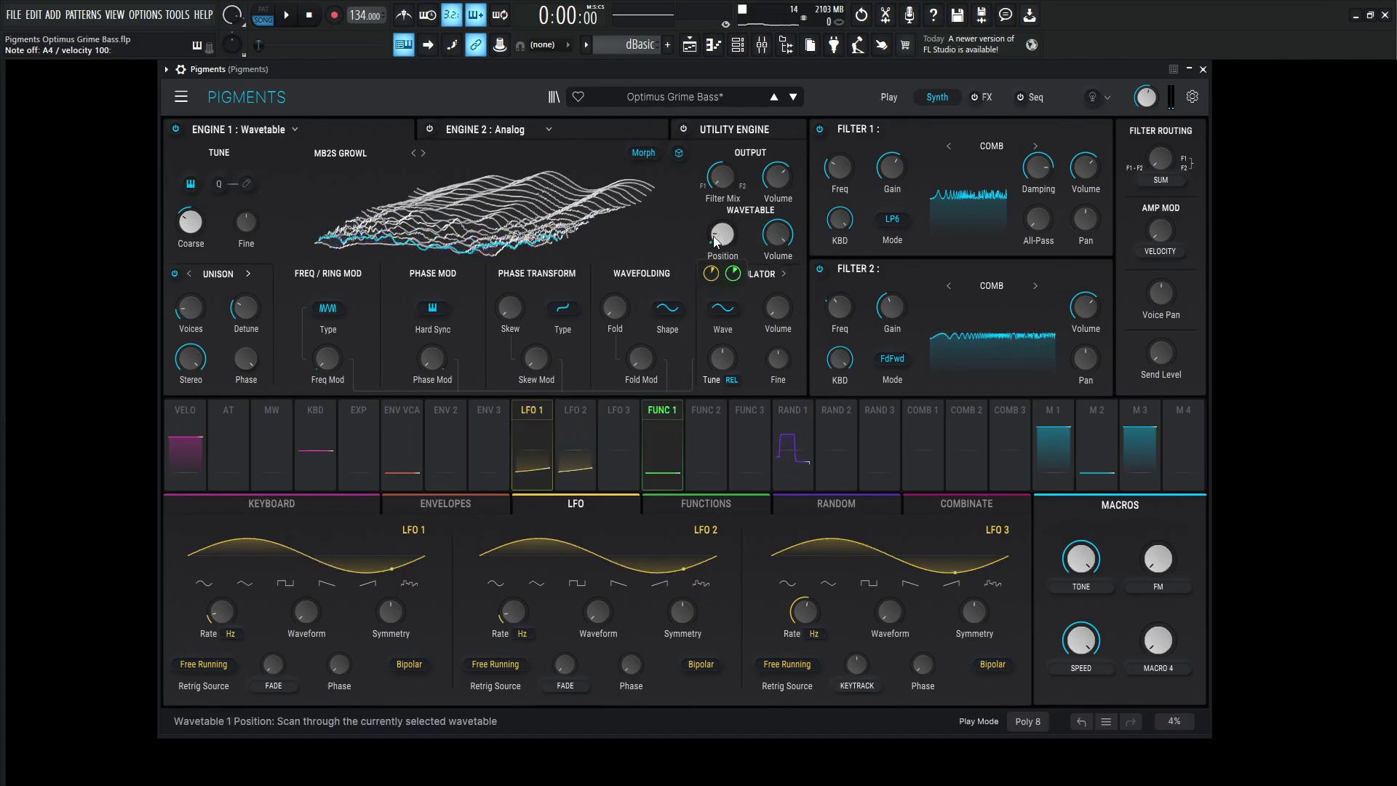
pyautogui.click(668, 433)
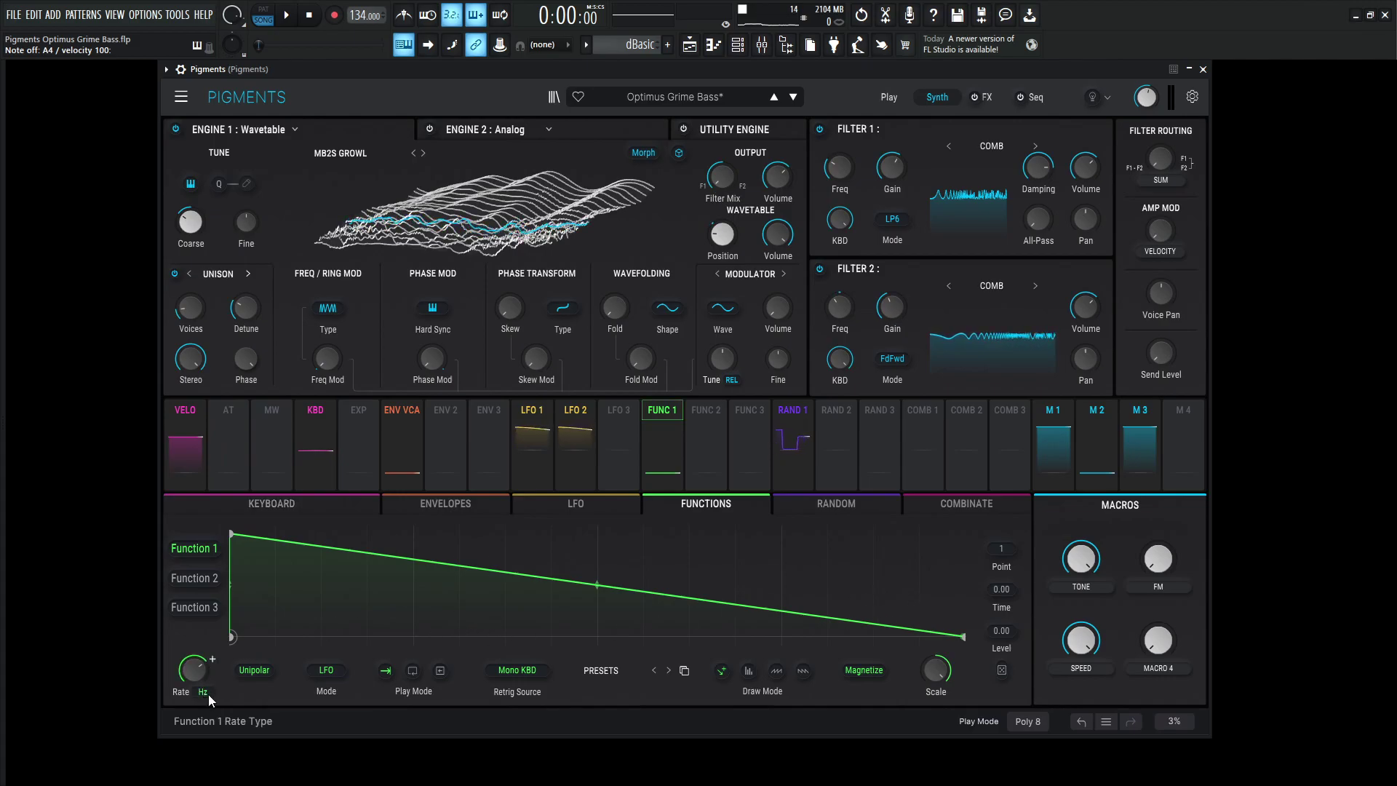
pyautogui.moveTo(194, 675)
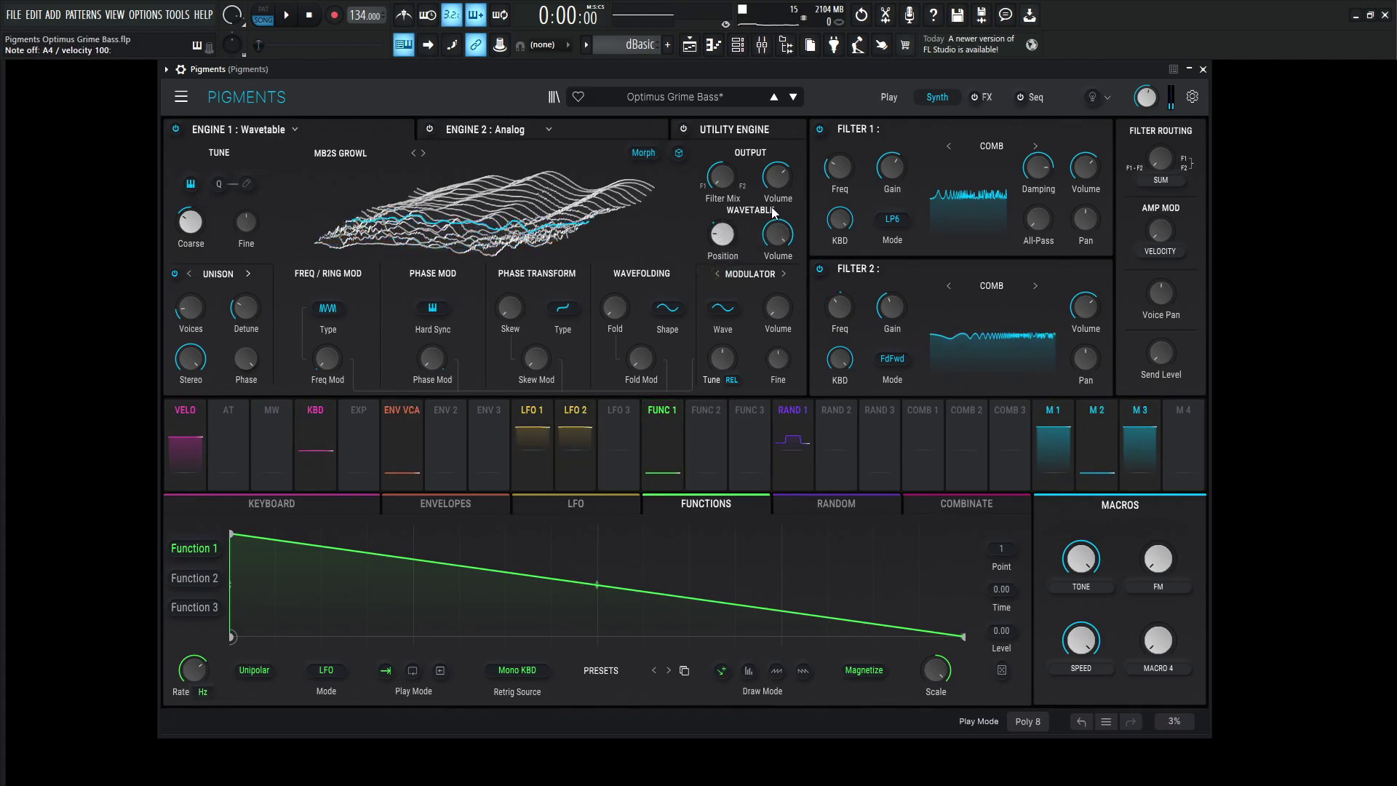
# - Show the wavetable as a flat 2-D waveform and review LFO 1 at 0.119 Hz
pyautogui.moveTo(777, 231)
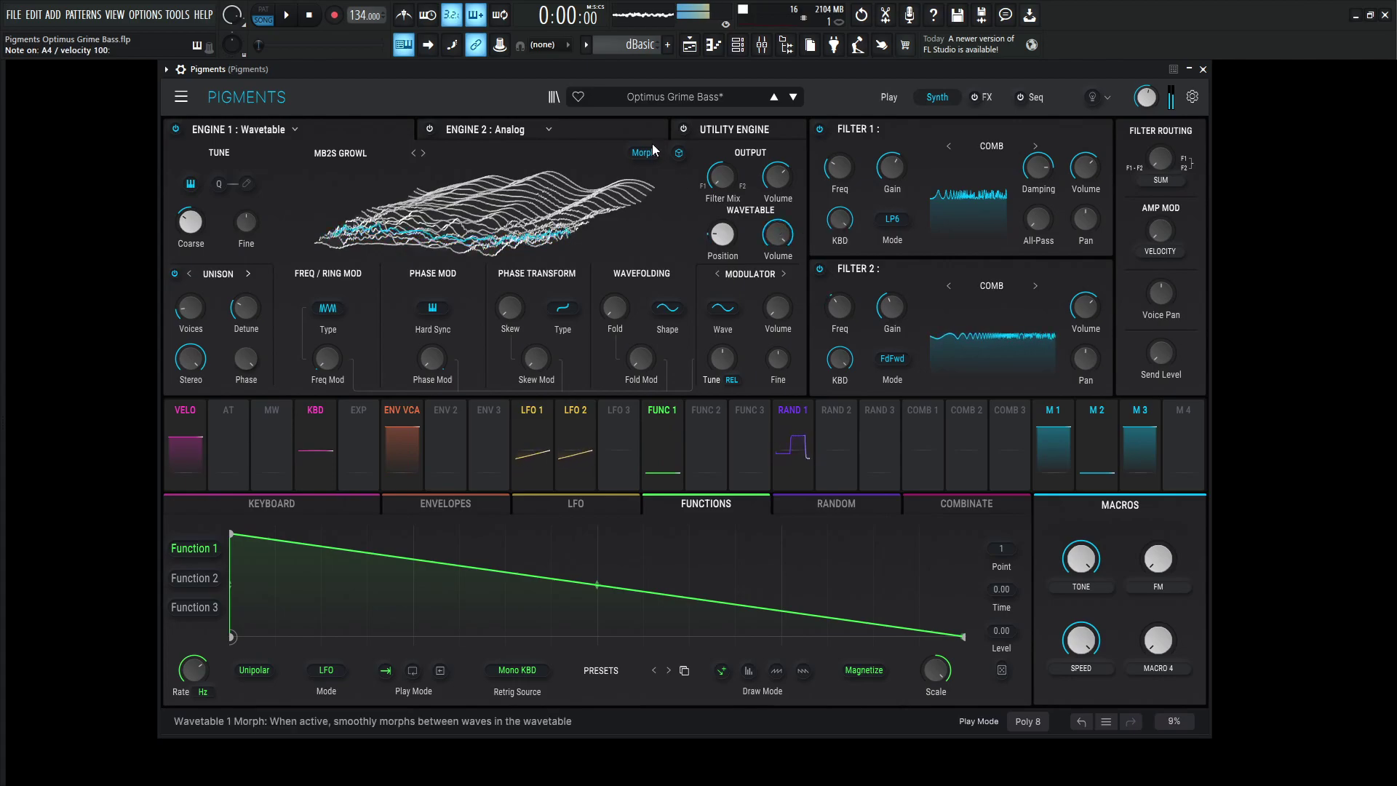
pyautogui.click(679, 153)
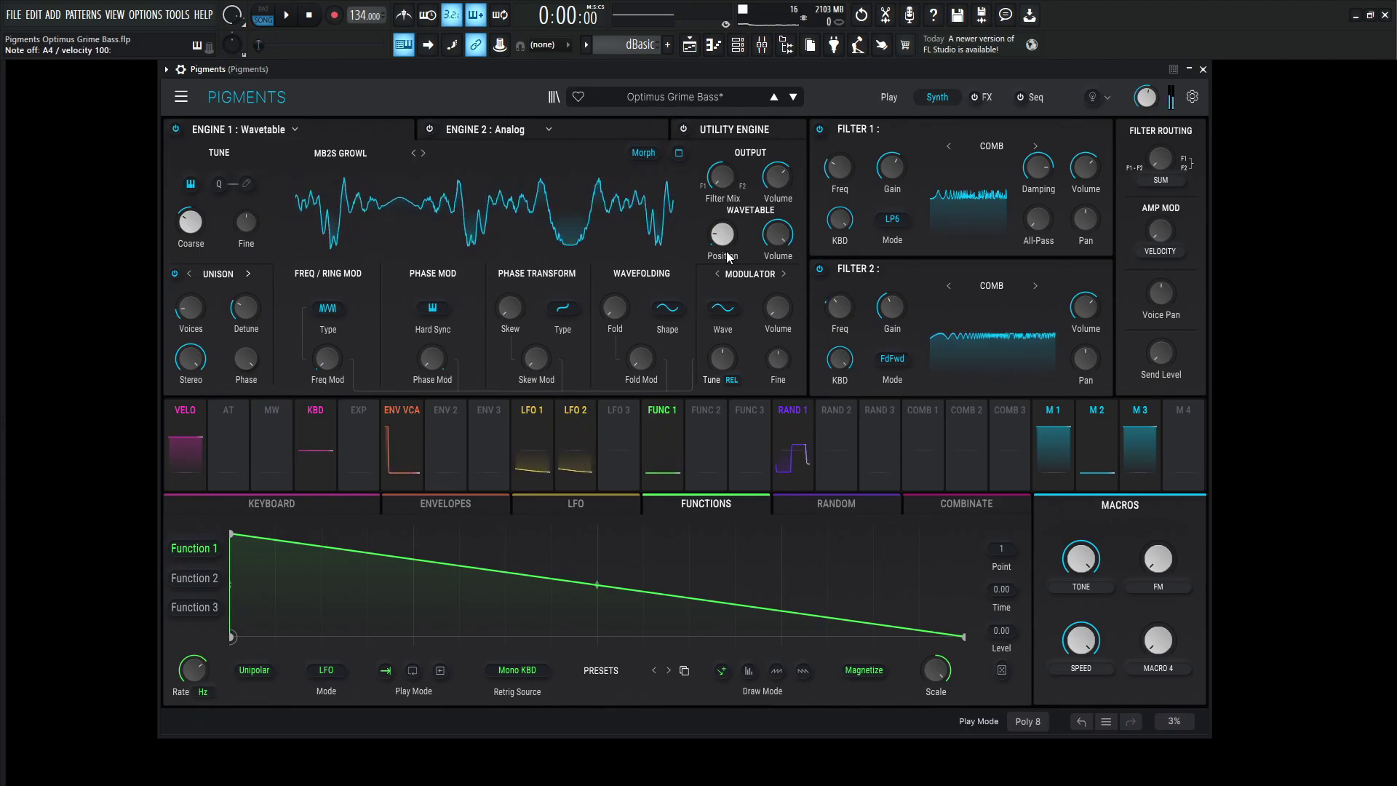
pyautogui.moveTo(710, 277)
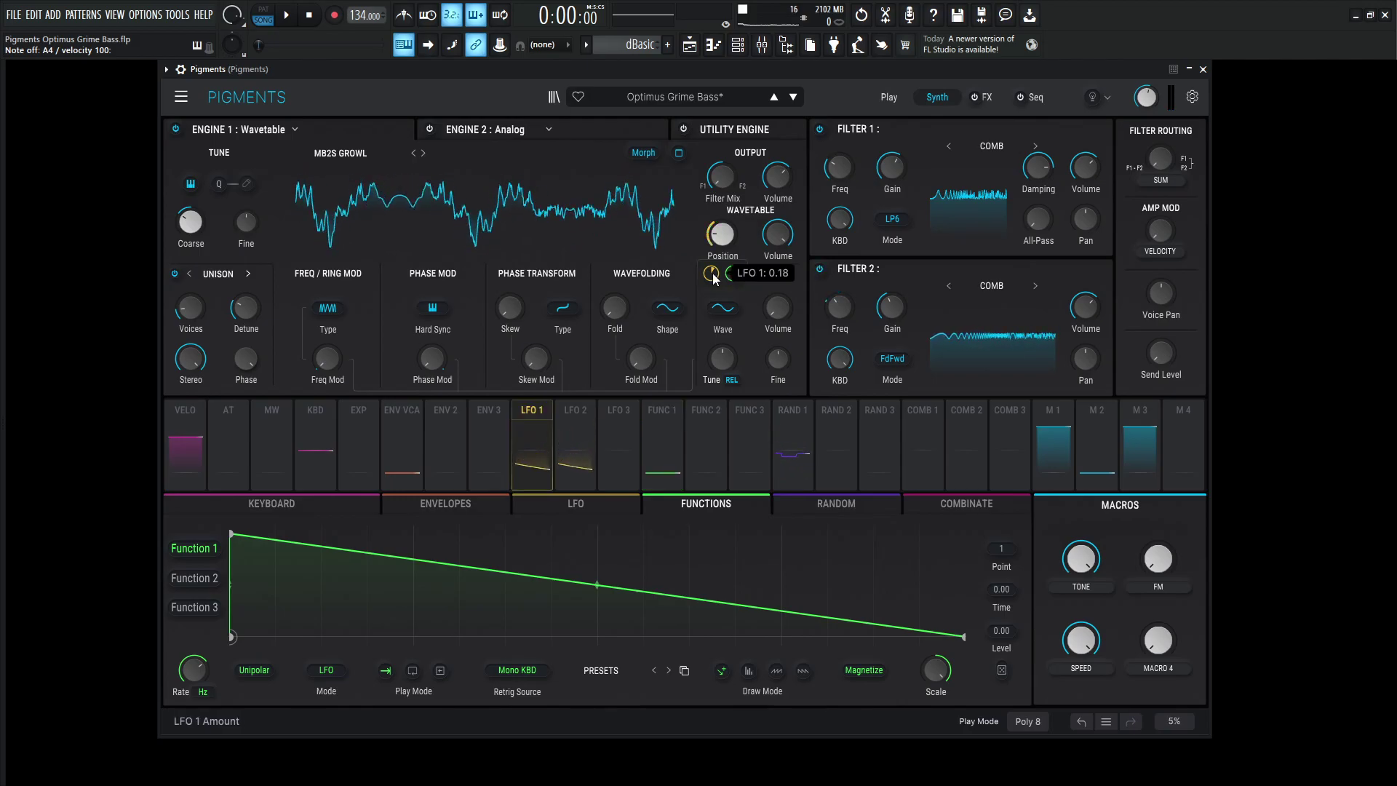
pyautogui.click(535, 463)
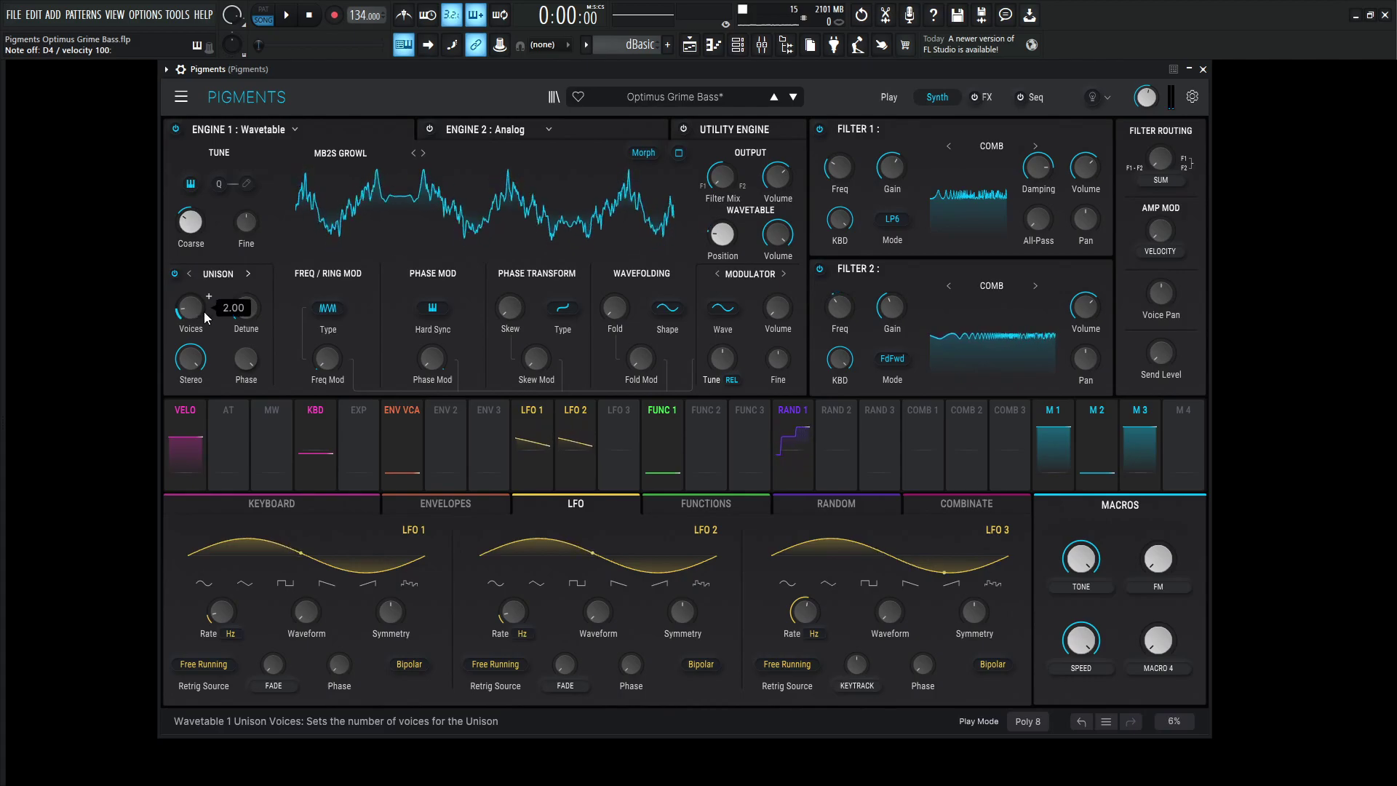
pyautogui.moveTo(246, 313)
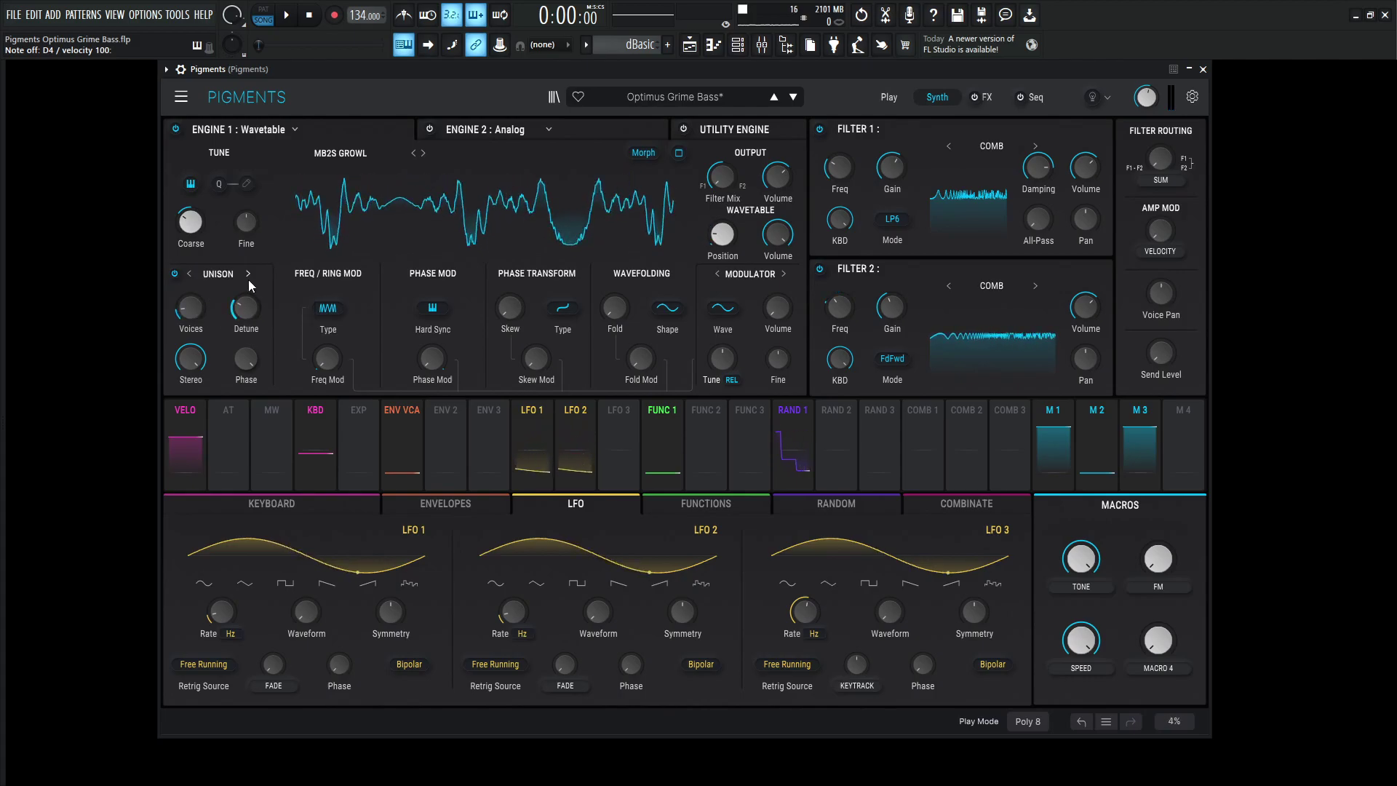
pyautogui.moveTo(195, 226)
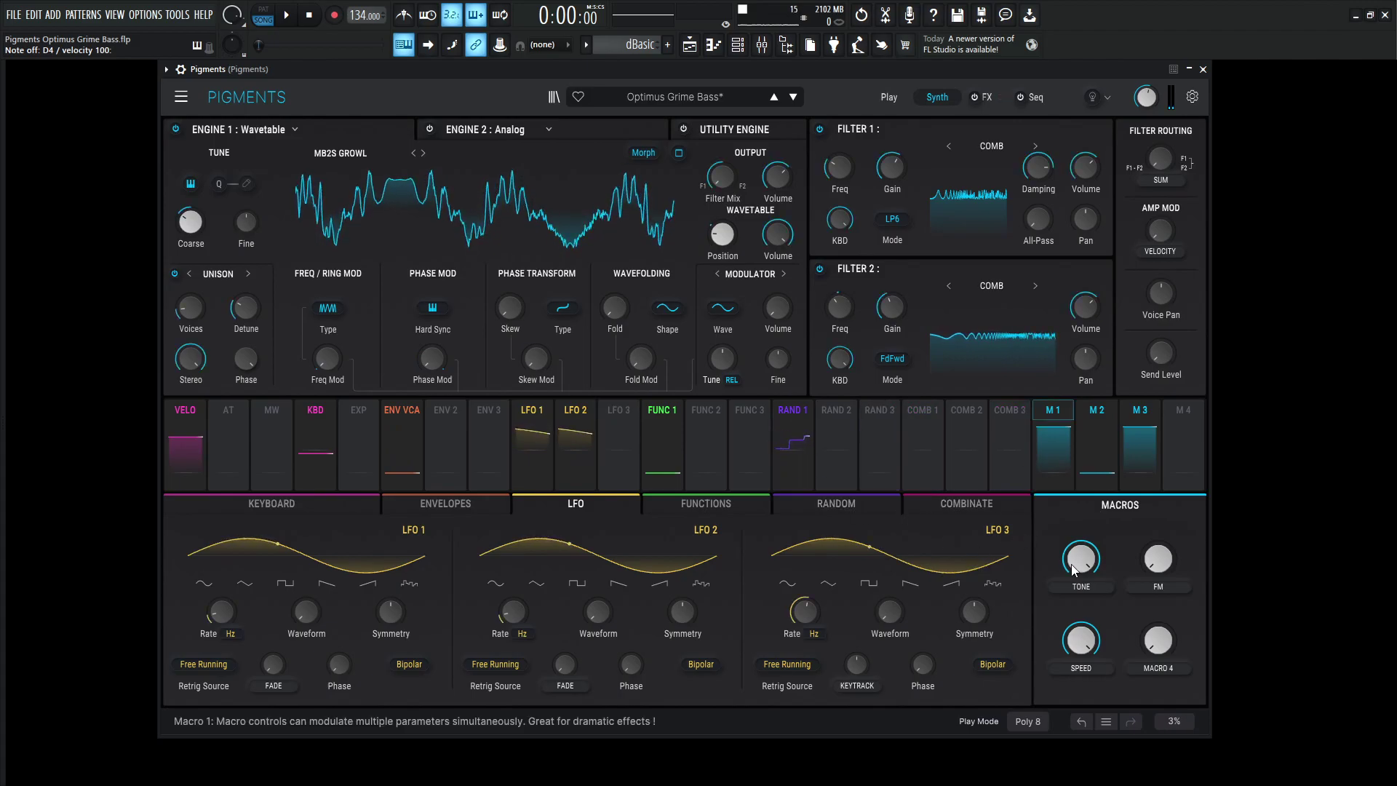
# - Set the macro's Phase Mod modulation to full, and try the TONE macro from zero upward
pyautogui.moveTo(1077, 564); pyautogui.dragTo(1077, 611)
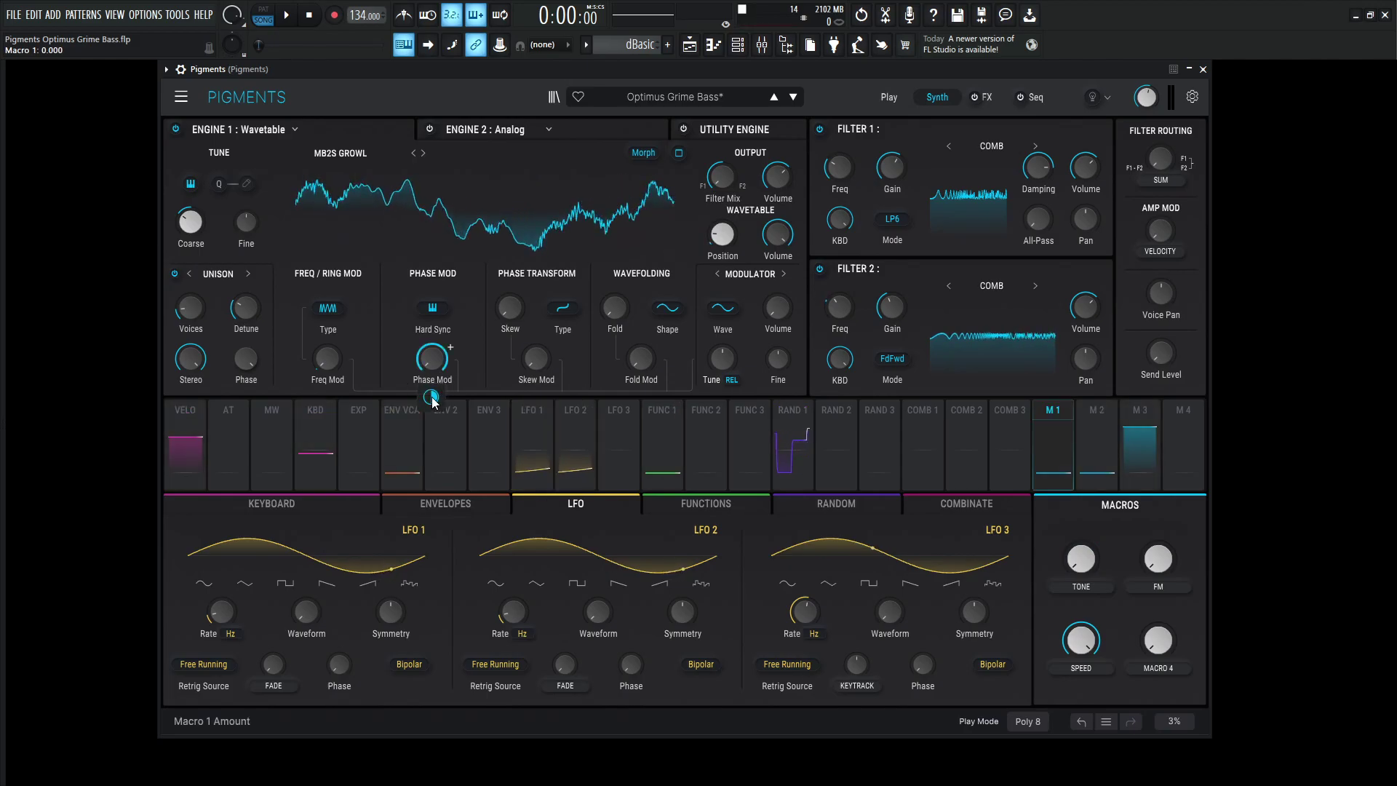
pyautogui.moveTo(431, 397); pyautogui.dragTo(431, 437)
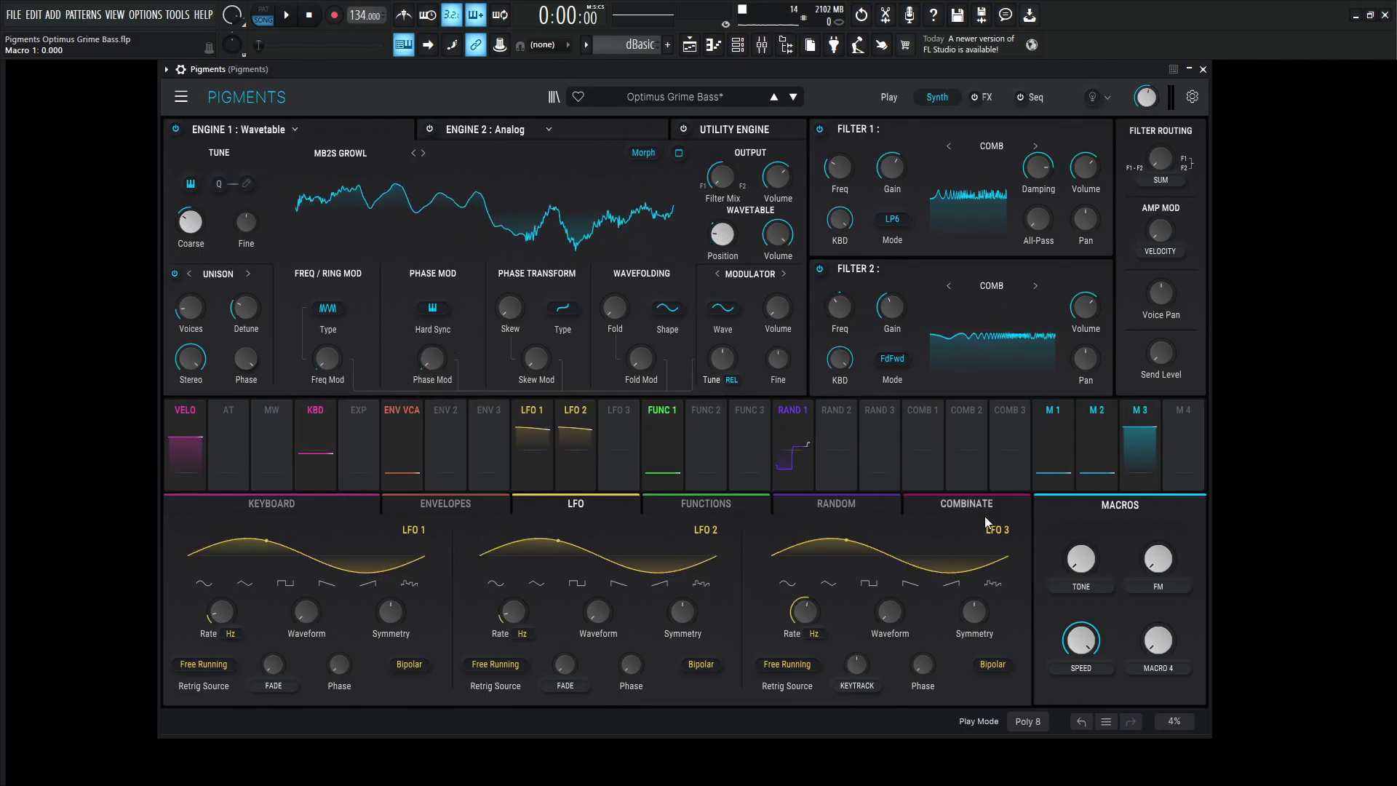
pyautogui.moveTo(1086, 570); pyautogui.dragTo(1086, 502)
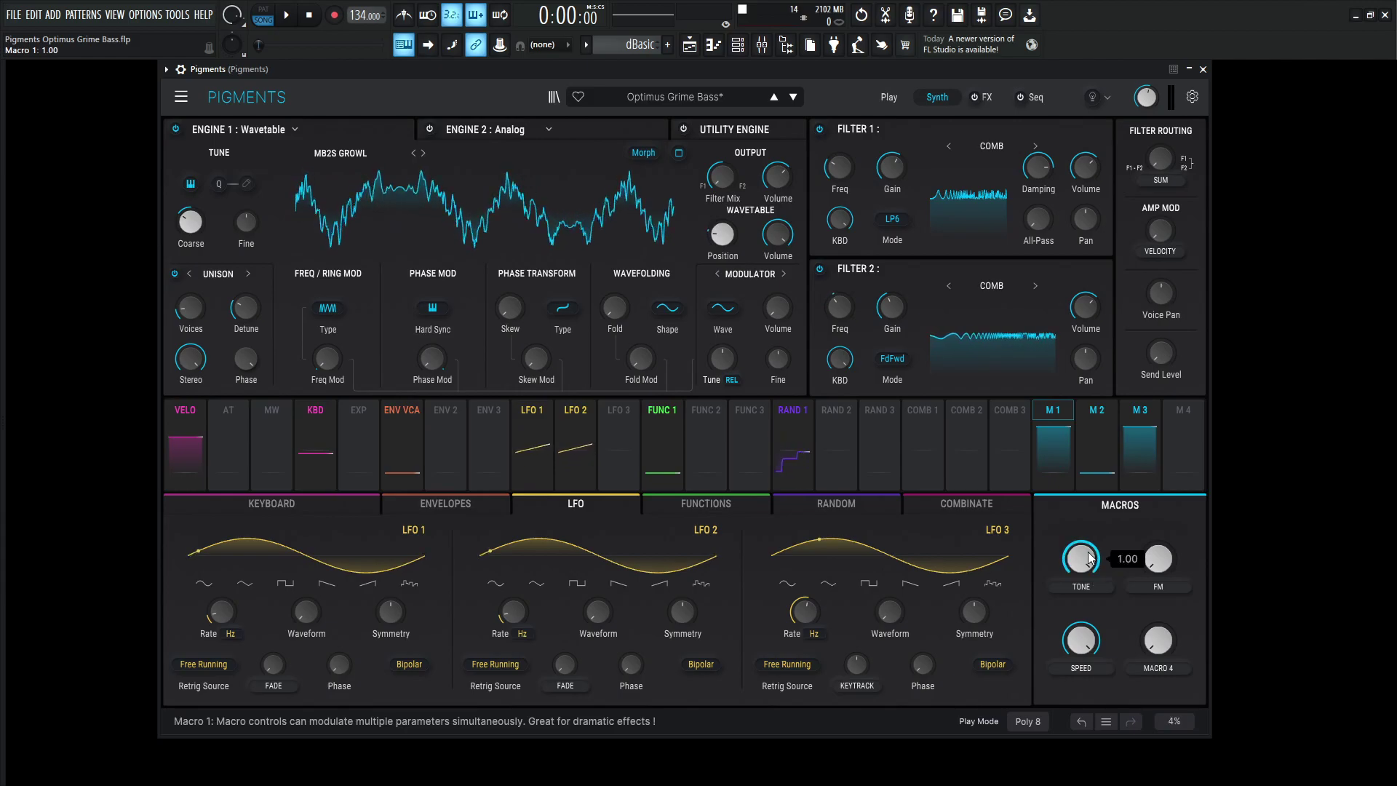
# - Return the TONE macro to 0 and view its M1 routing and modulation amounts
pyautogui.moveTo(1086, 555)
pyautogui.mouseDown()
pyautogui.moveTo(1085, 600)
pyautogui.moveTo(1086, 564)
pyautogui.mouseUp()
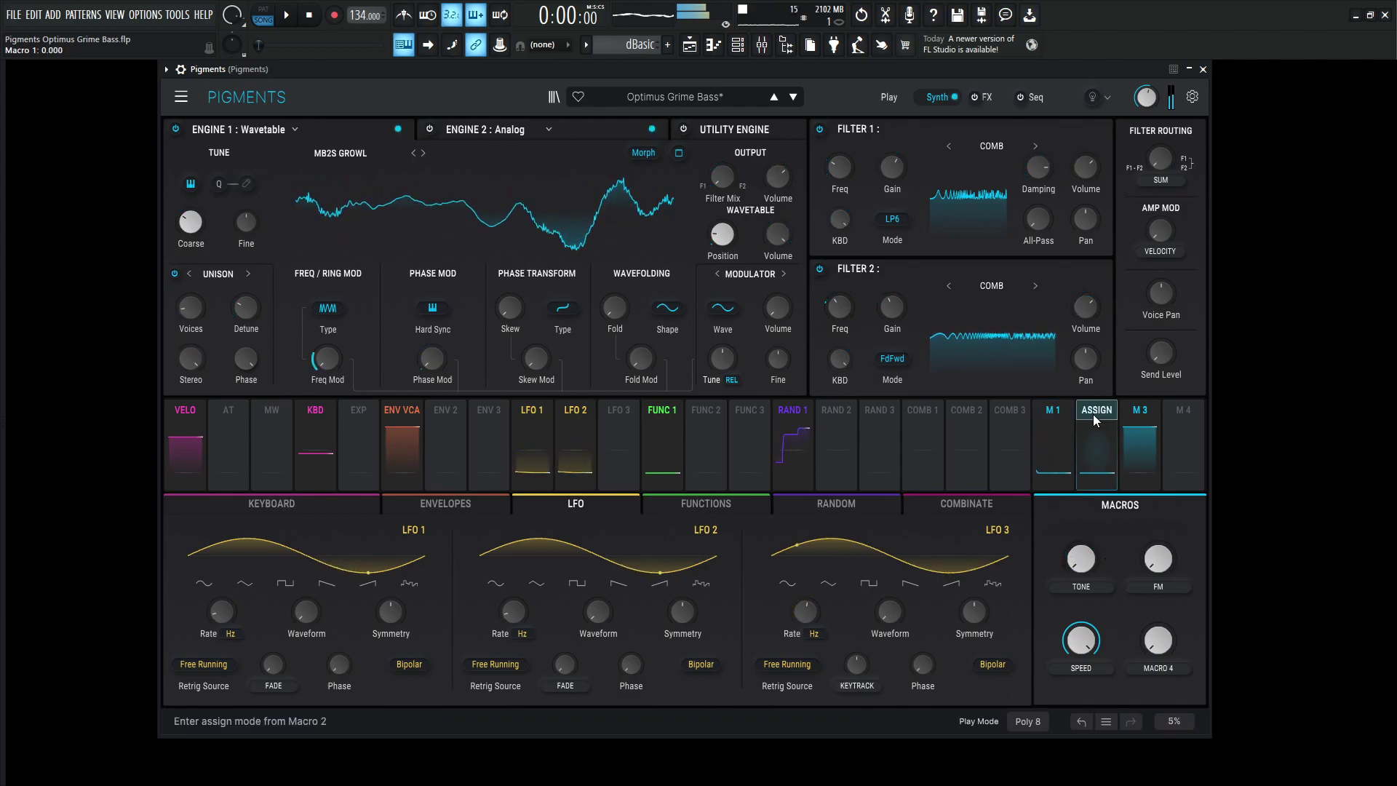
pyautogui.click(1062, 408)
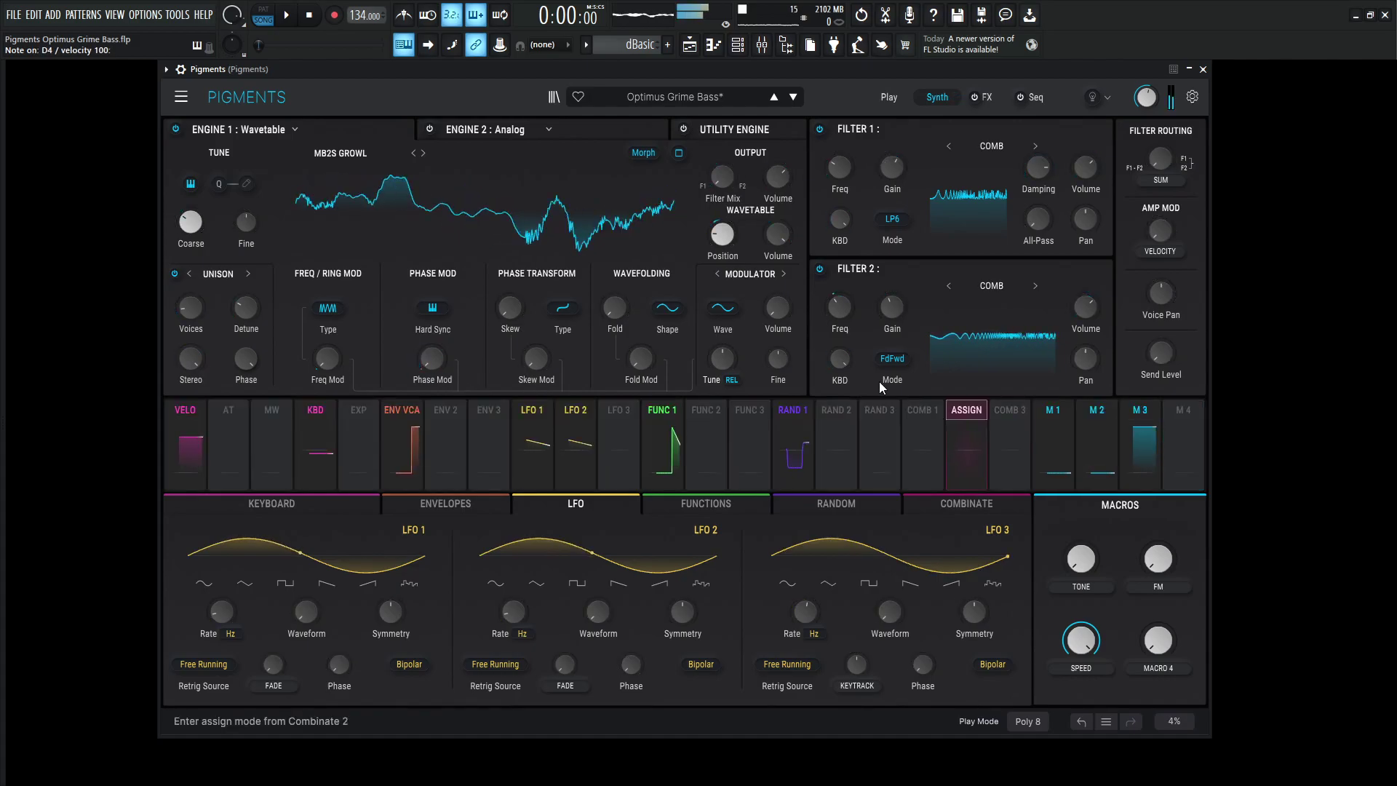
pyautogui.click(828, 334)
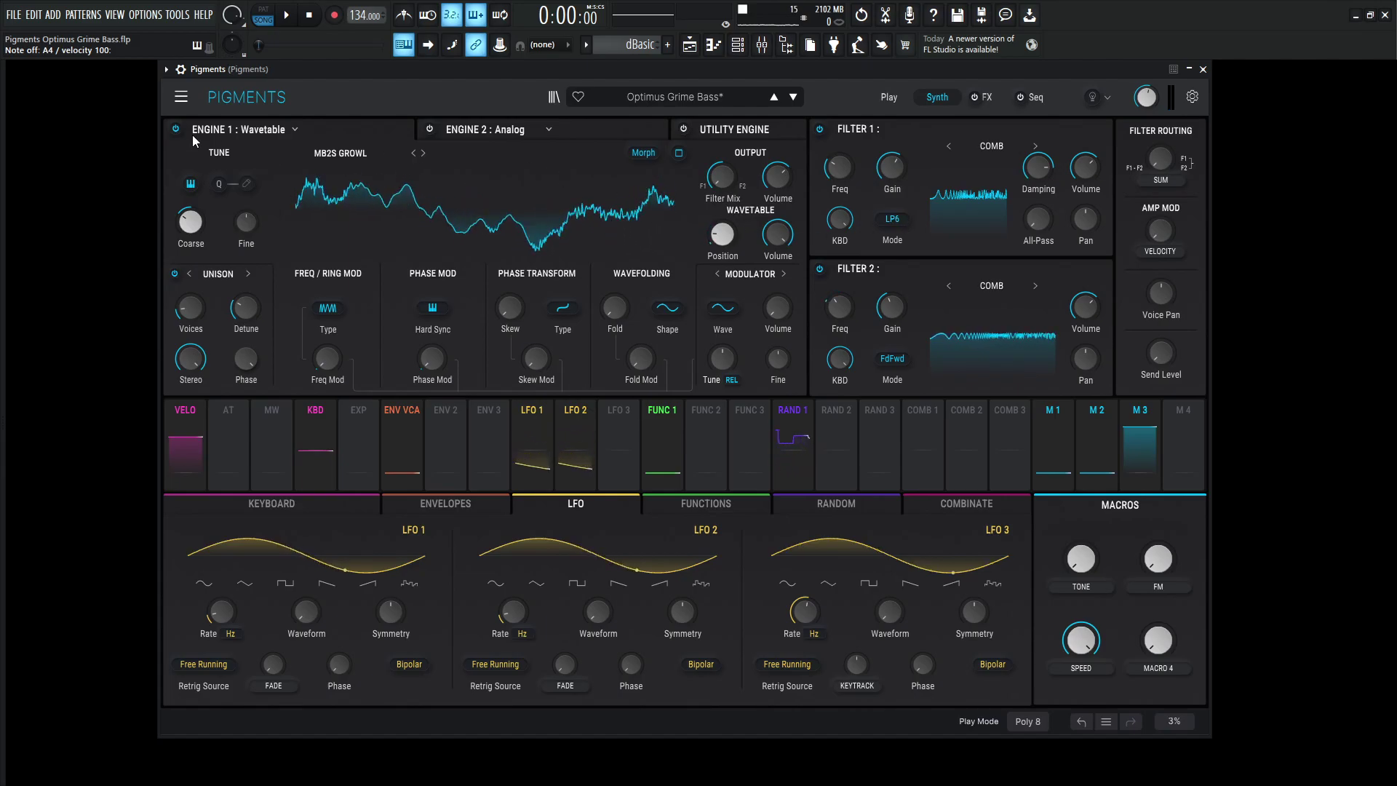
# - Bypass Engine 1 and switch on the Analog engine in Engine 2
pyautogui.click(173, 128)
pyautogui.click(583, 131)
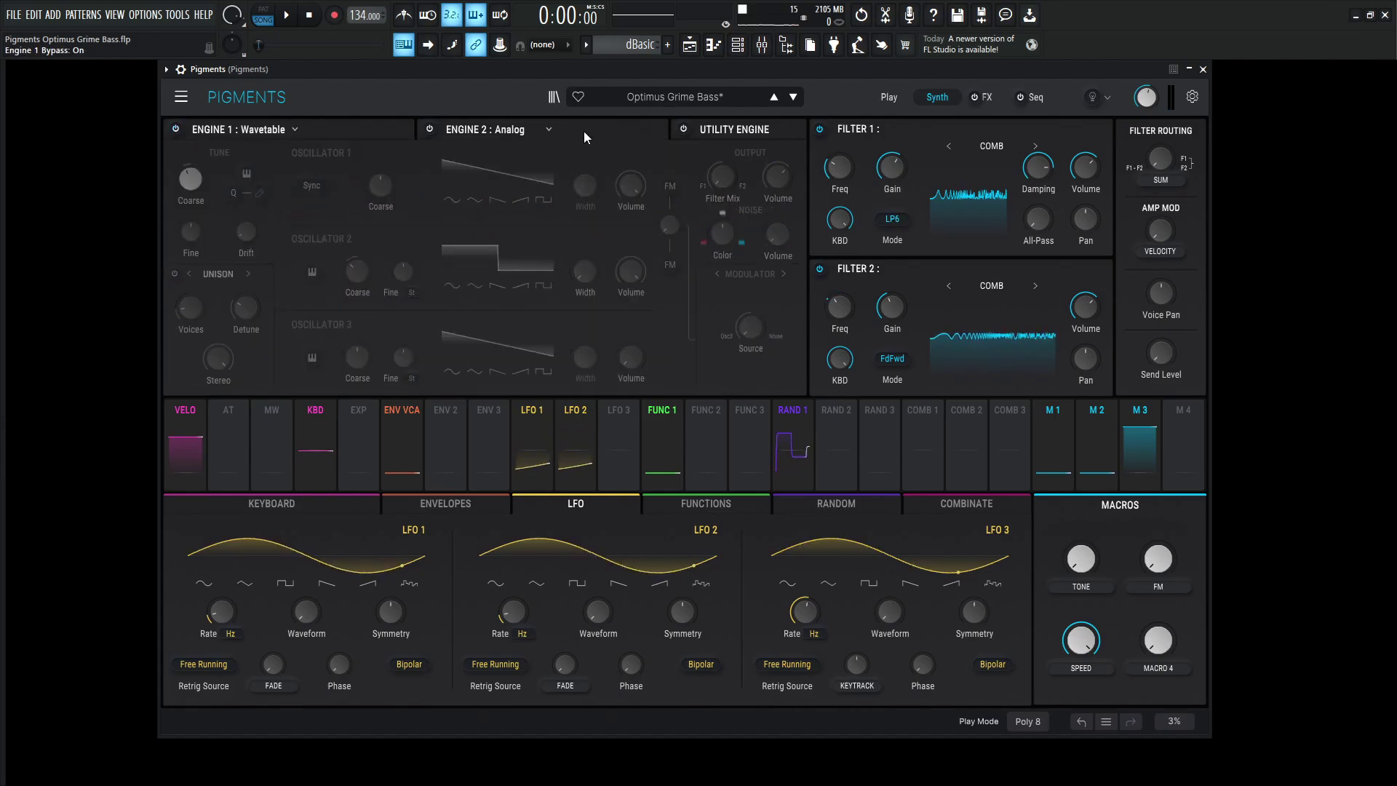
pyautogui.click(429, 129)
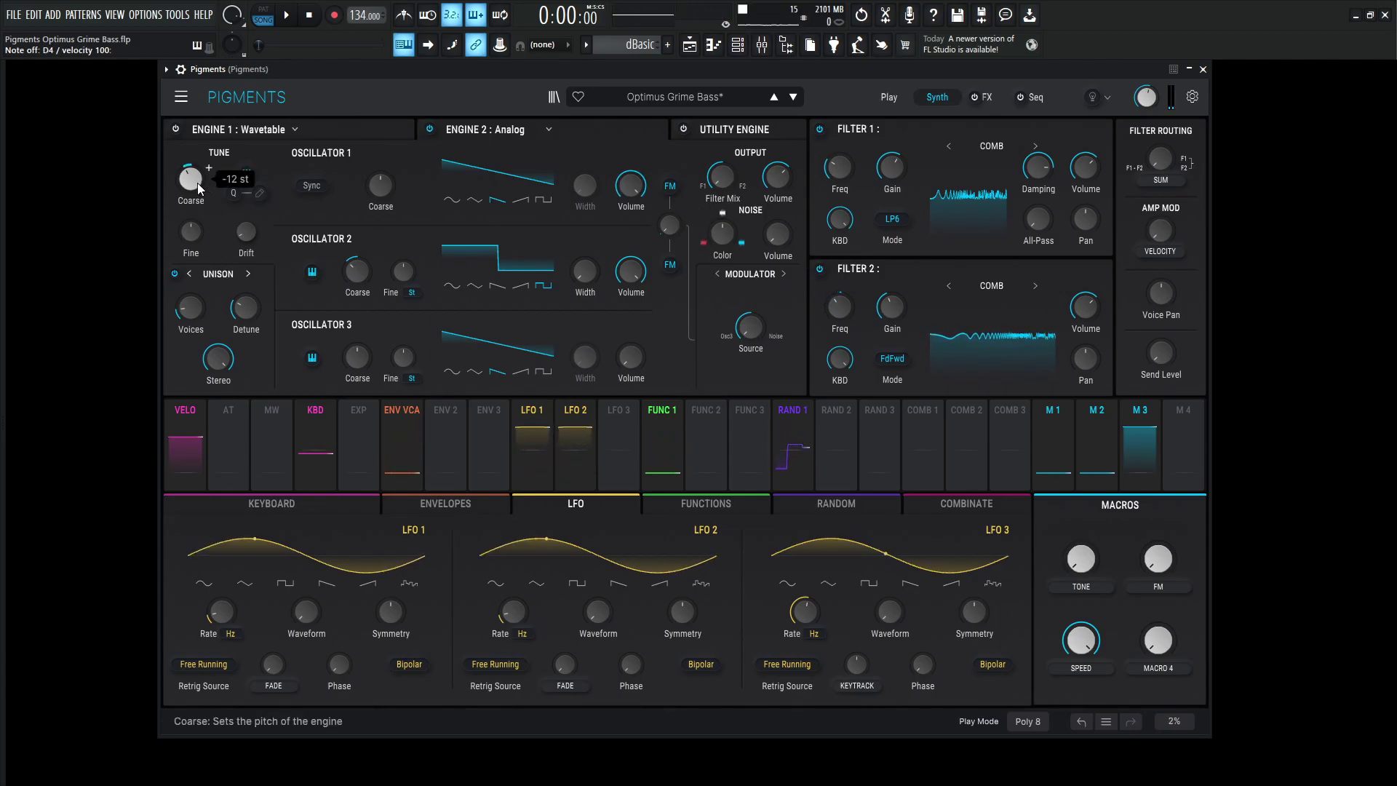
# - Raise the FM macro from about 0.43 to about 0.88 while the Analog engine plays
pyautogui.moveTo(248, 312)
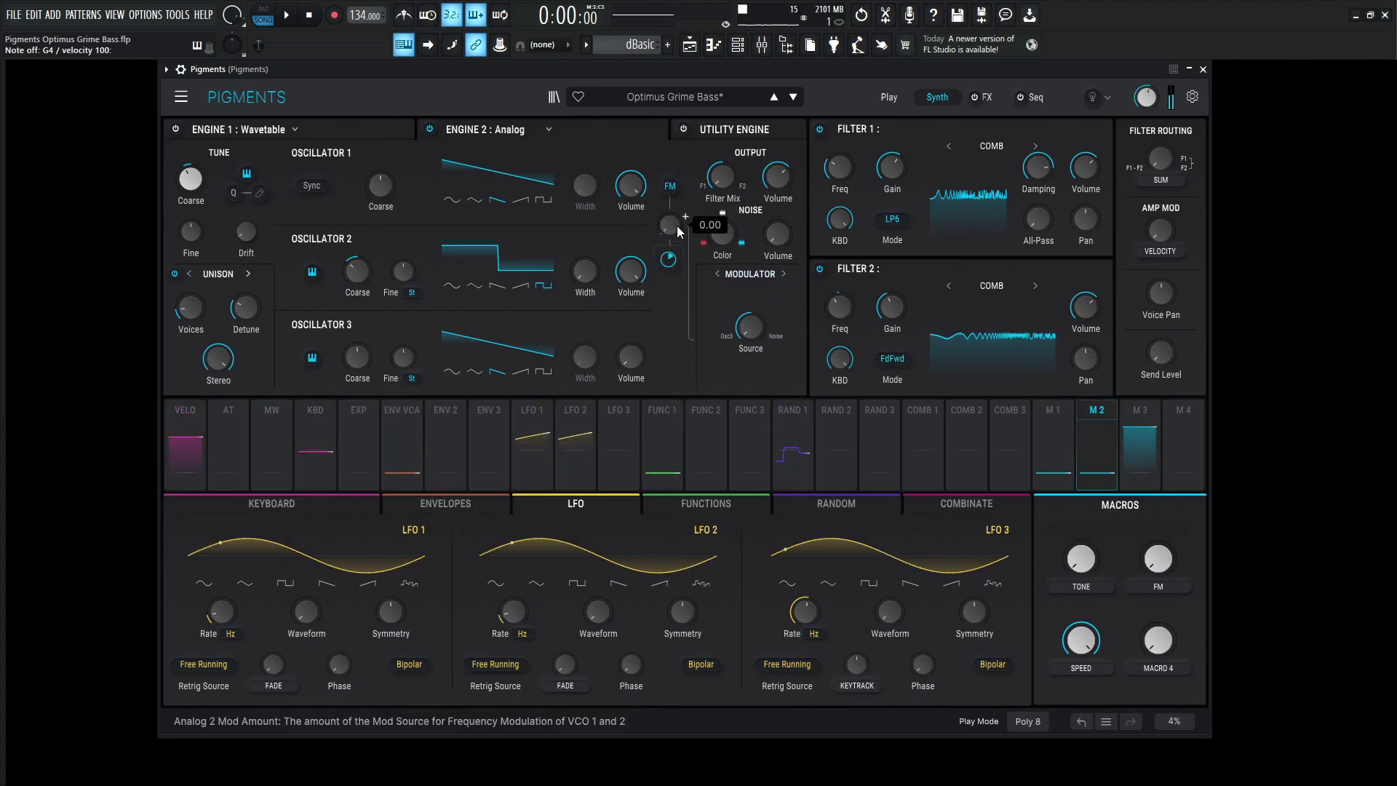
pyautogui.moveTo(670, 260)
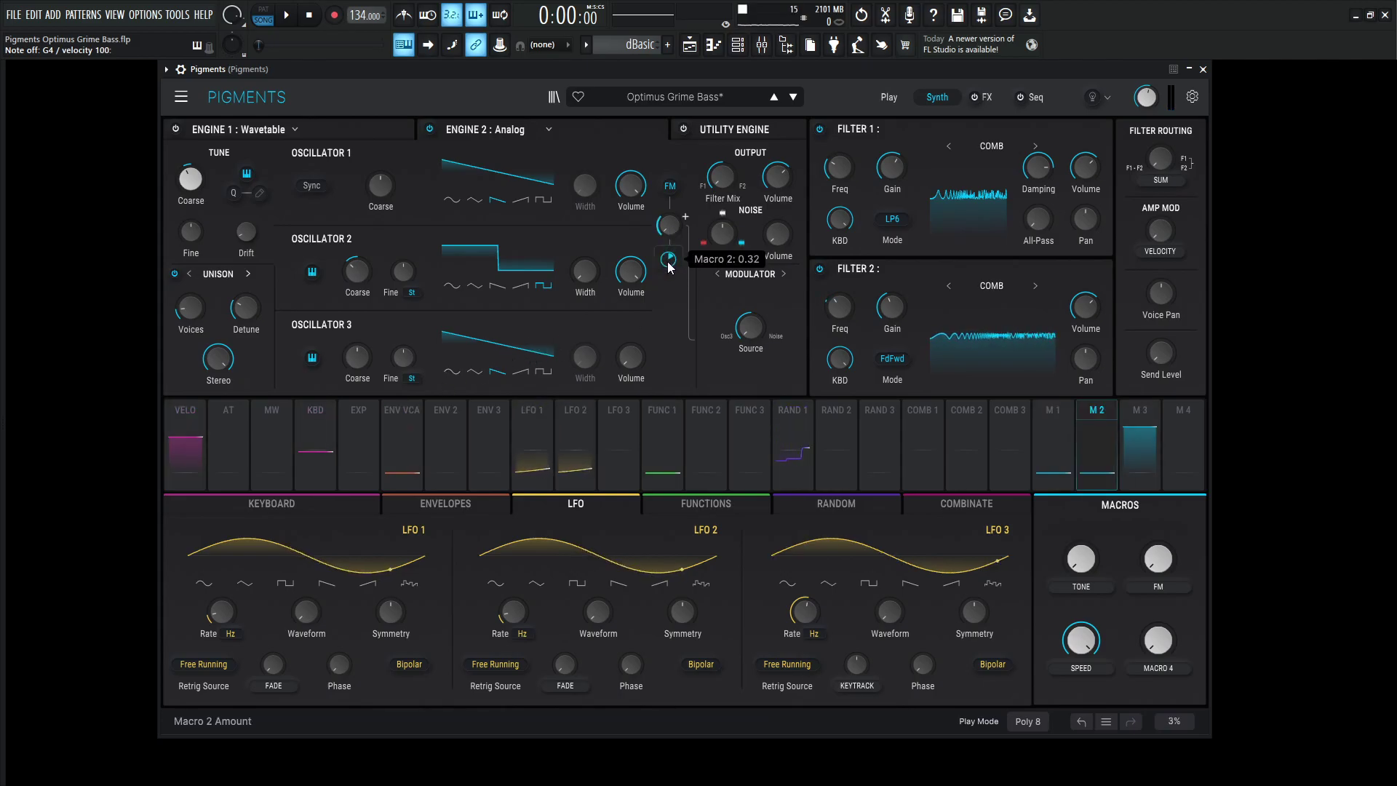
pyautogui.moveTo(1157, 559)
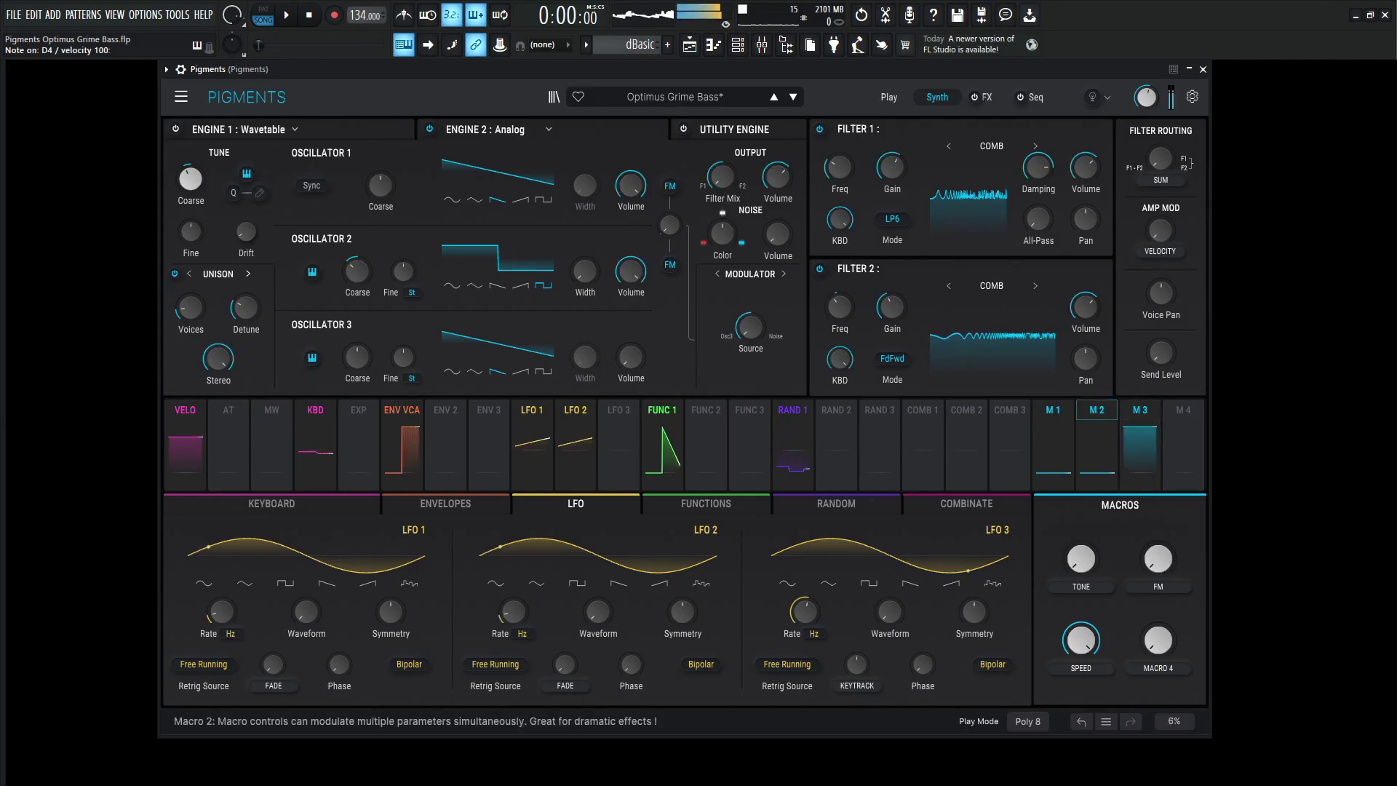
pyautogui.moveTo(1156, 559); pyautogui.dragTo(1157, 593)
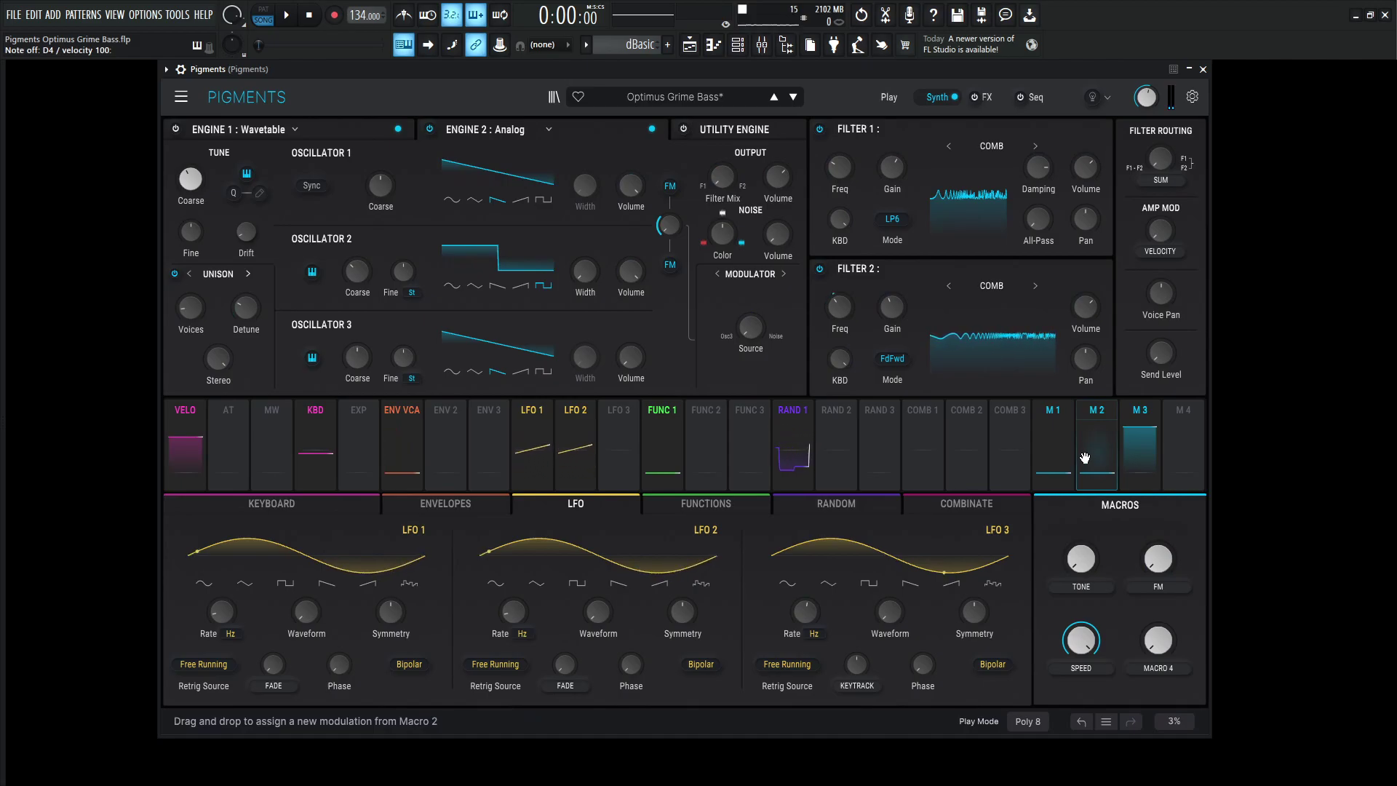
pyautogui.moveTo(1157, 558)
pyautogui.mouseDown()
pyautogui.moveTo(1158, 436)
pyautogui.moveTo(1157, 558)
pyautogui.mouseUp()
# - View the M2 FM macro's routings and sweep it with the wavetable engine back on
pyautogui.click(1097, 411)
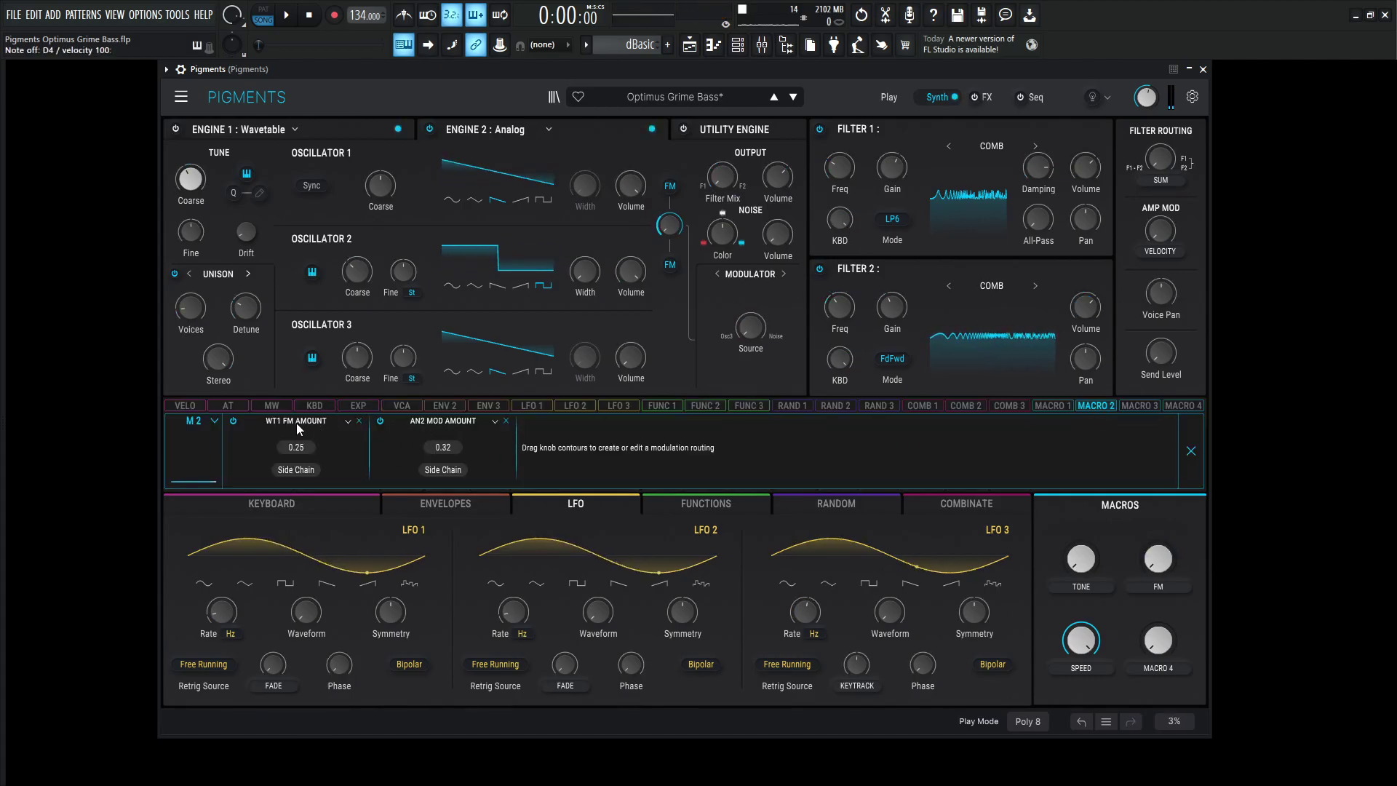
pyautogui.click(322, 130)
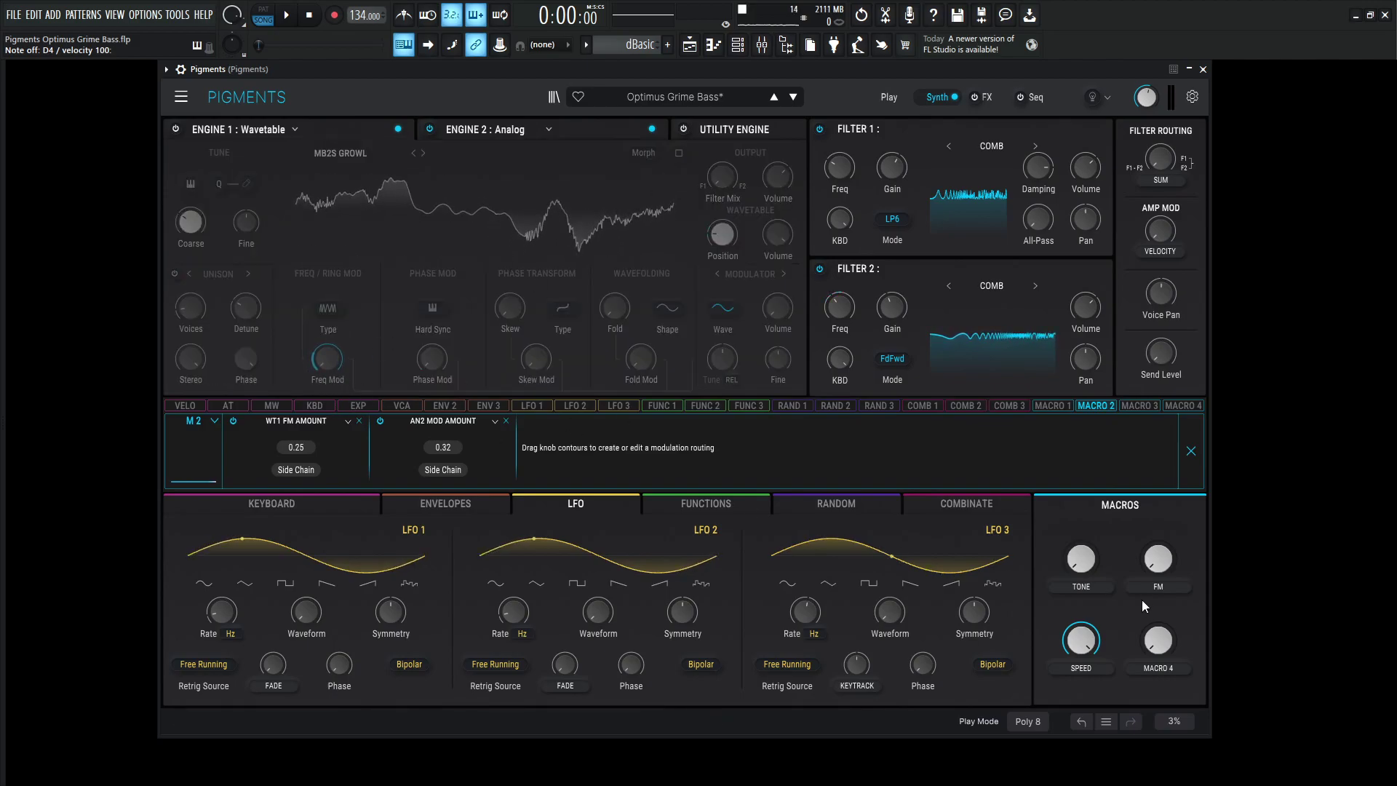
pyautogui.moveTo(1150, 579)
pyautogui.mouseDown()
pyautogui.moveTo(1150, 542)
pyautogui.moveTo(1151, 578)
pyautogui.mouseUp()
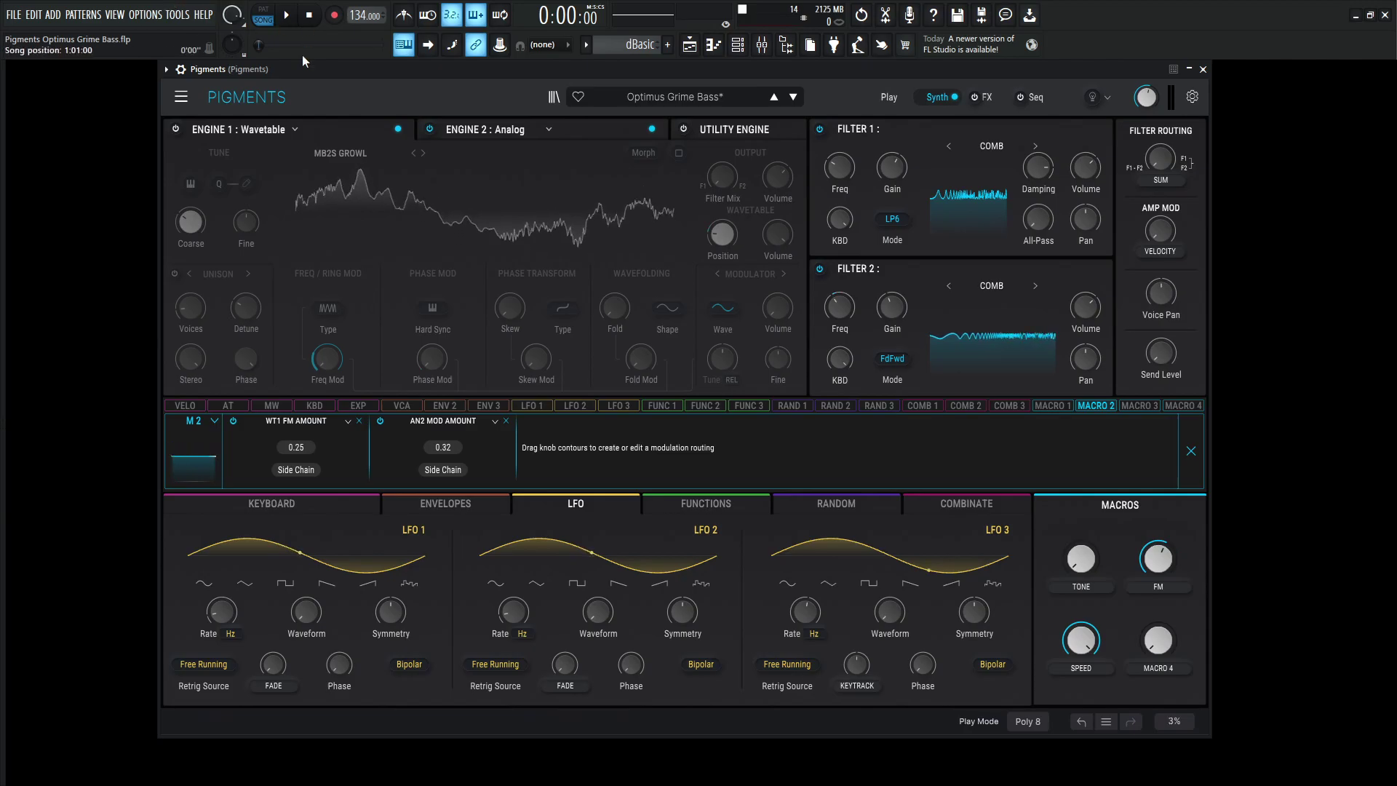
pyautogui.click(175, 128)
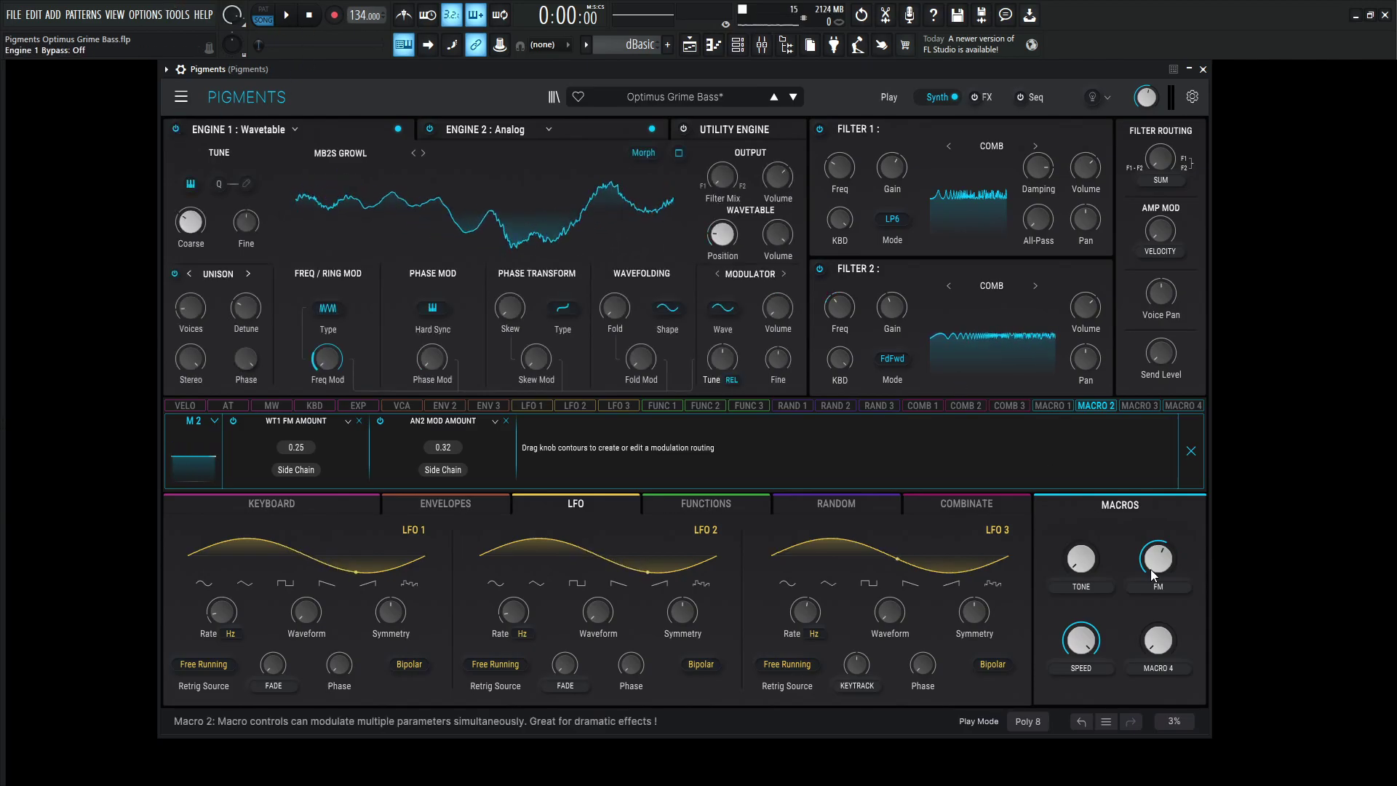
pyautogui.moveTo(1150, 569)
pyautogui.mouseDown()
pyautogui.moveTo(1150, 545)
pyautogui.moveTo(1157, 580)
pyautogui.moveTo(1157, 535)
pyautogui.moveTo(1157, 586)
pyautogui.mouseUp()
# - Close the routing strip to the modulator overview and bypass Engine 1 again
pyautogui.click(1182, 460)
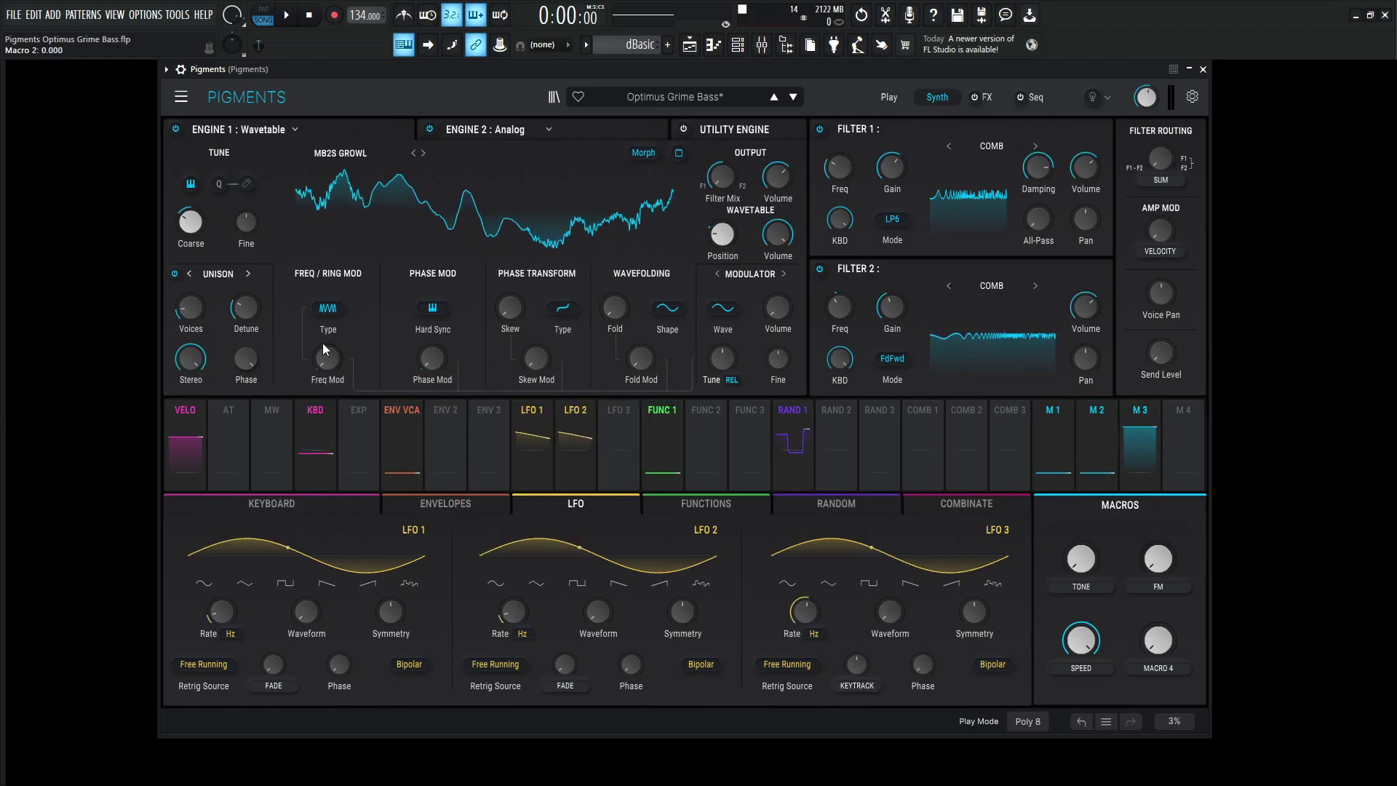
pyautogui.moveTo(329, 402)
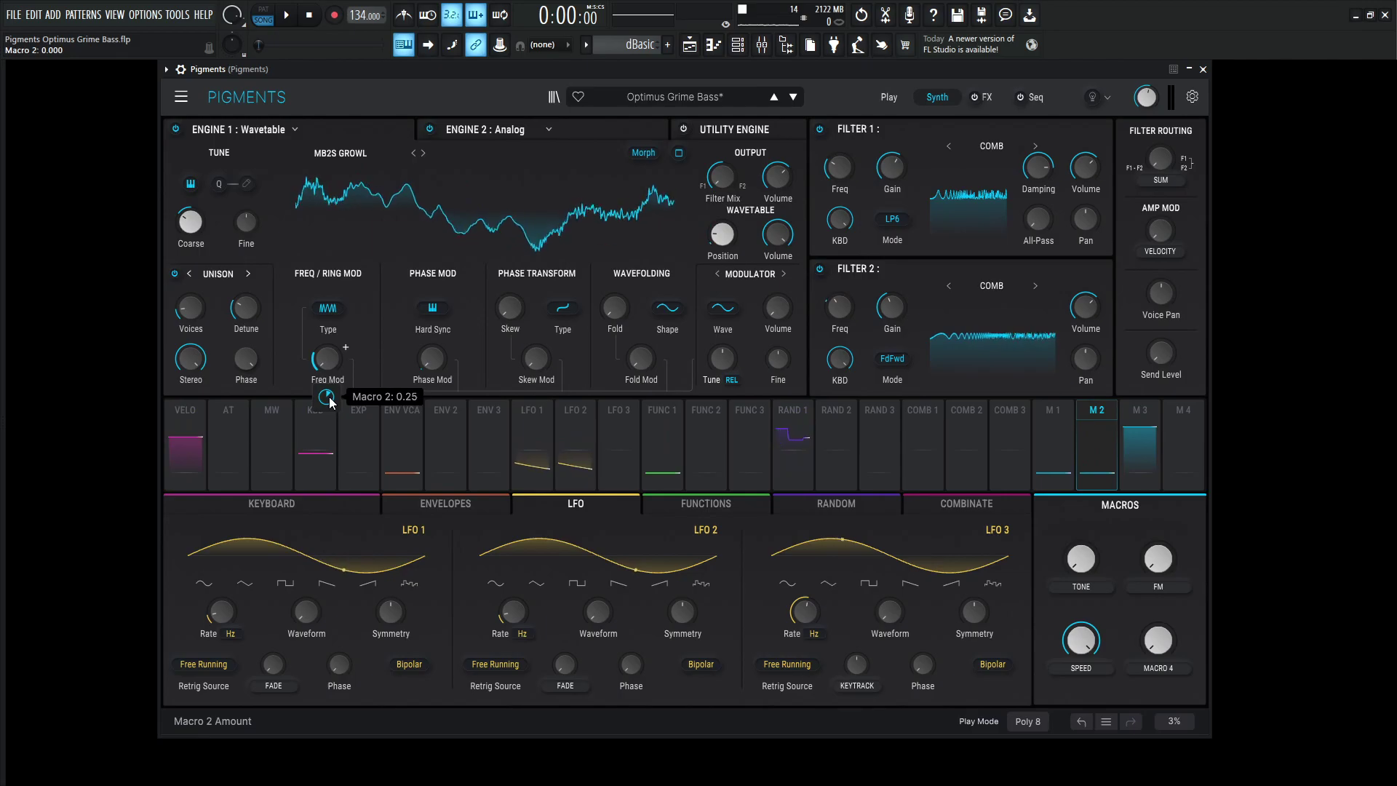
pyautogui.click(177, 128)
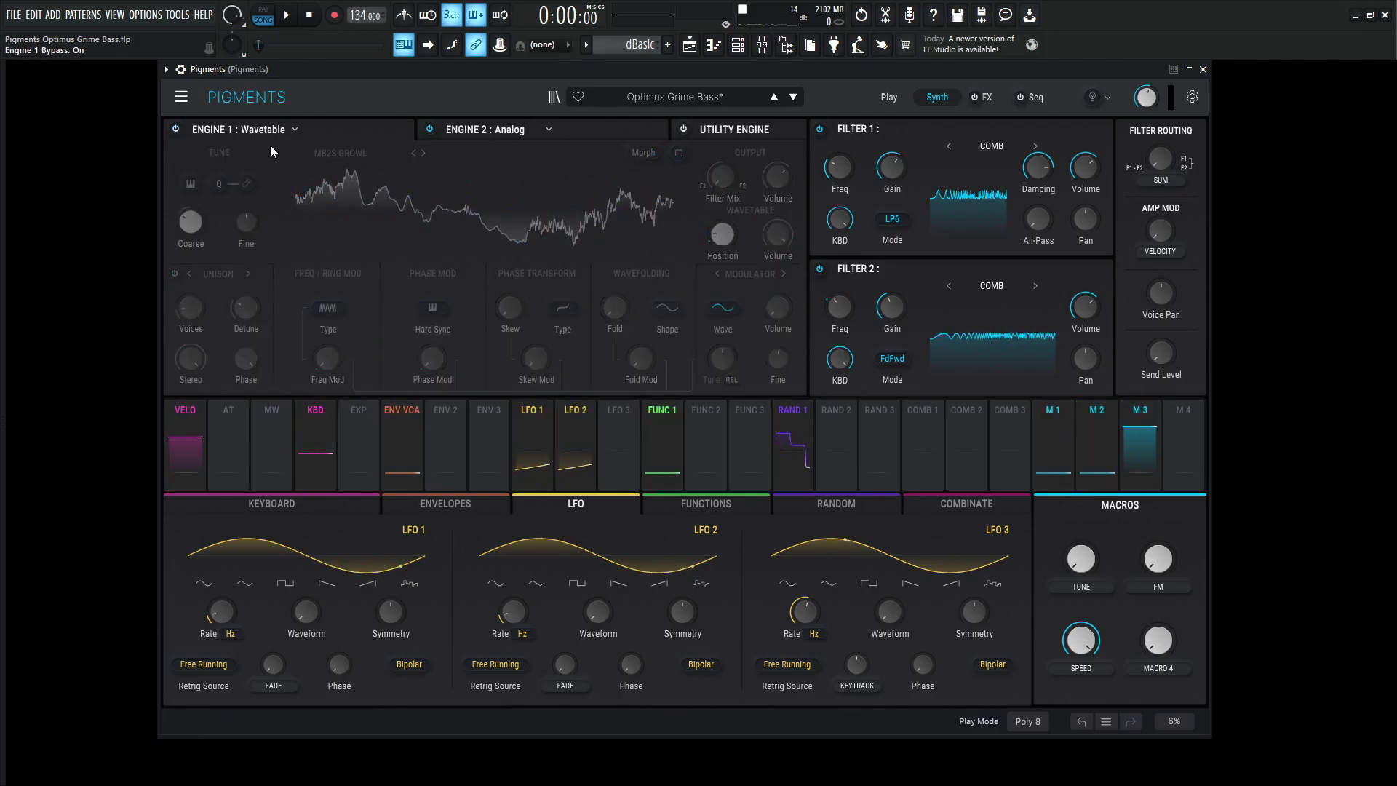
# - Return to the Engine 2 Analog oscillators and look over the filter section
pyautogui.click(591, 129)
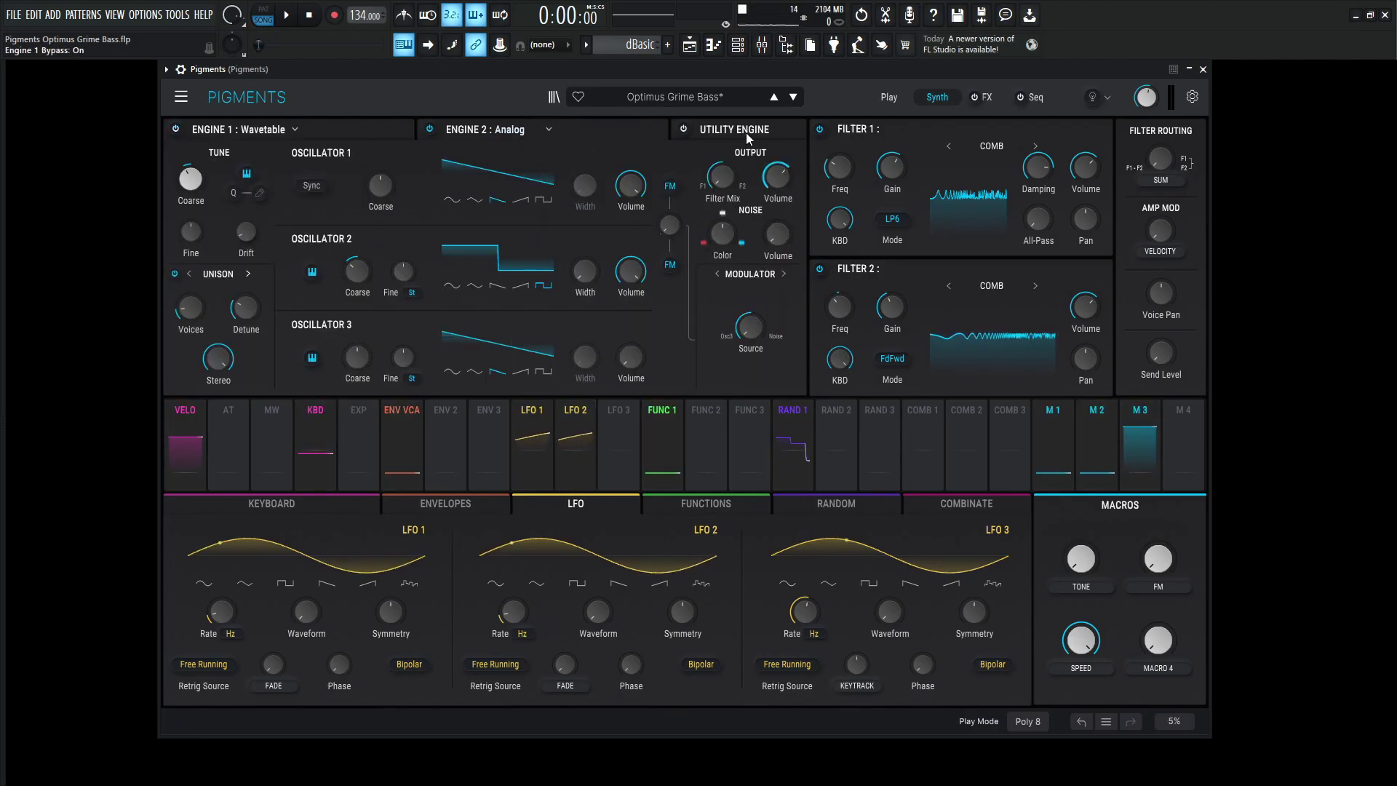
pyautogui.moveTo(720, 186)
pyautogui.moveTo(879, 172)
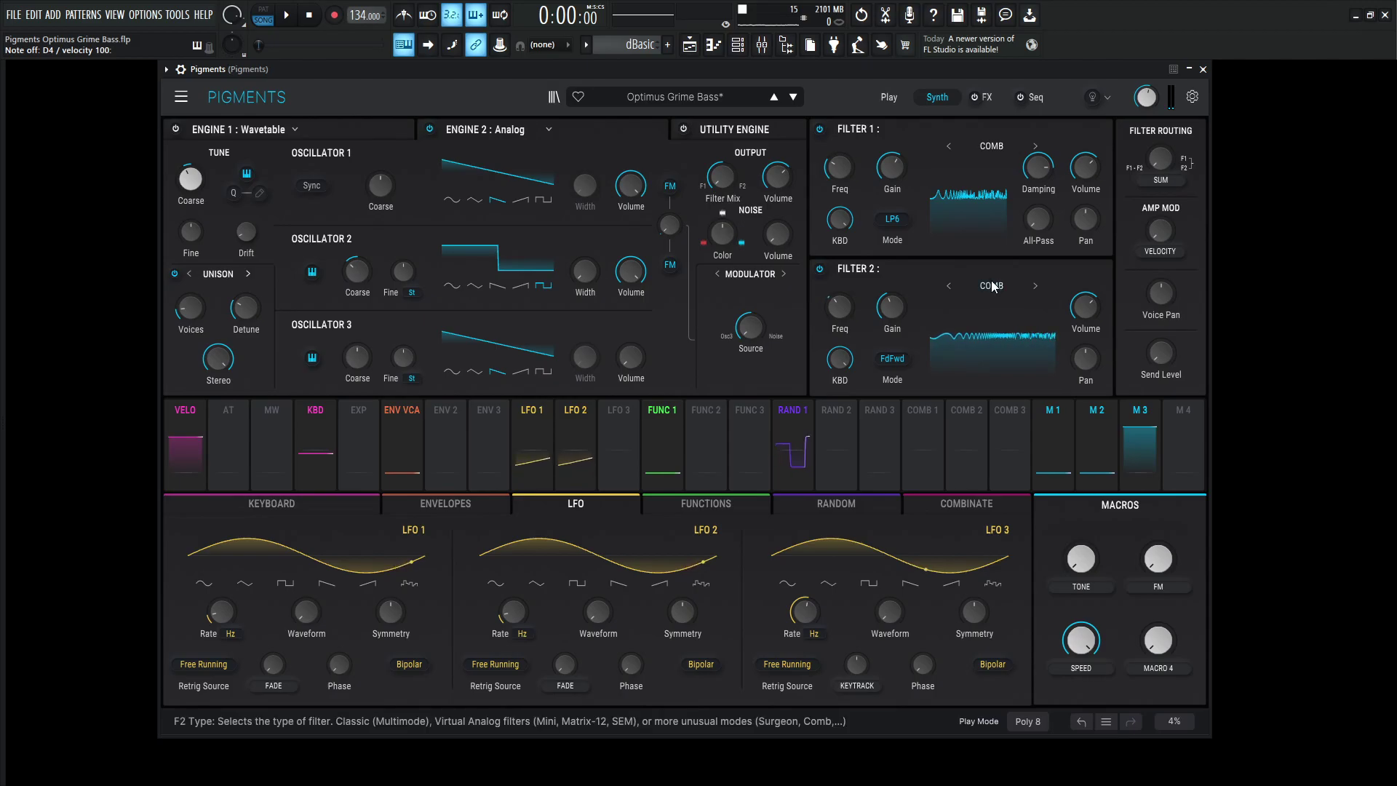
# - Look at Filter 2's comb modes and keep Feedforward (FdFwd)
pyautogui.click(902, 360)
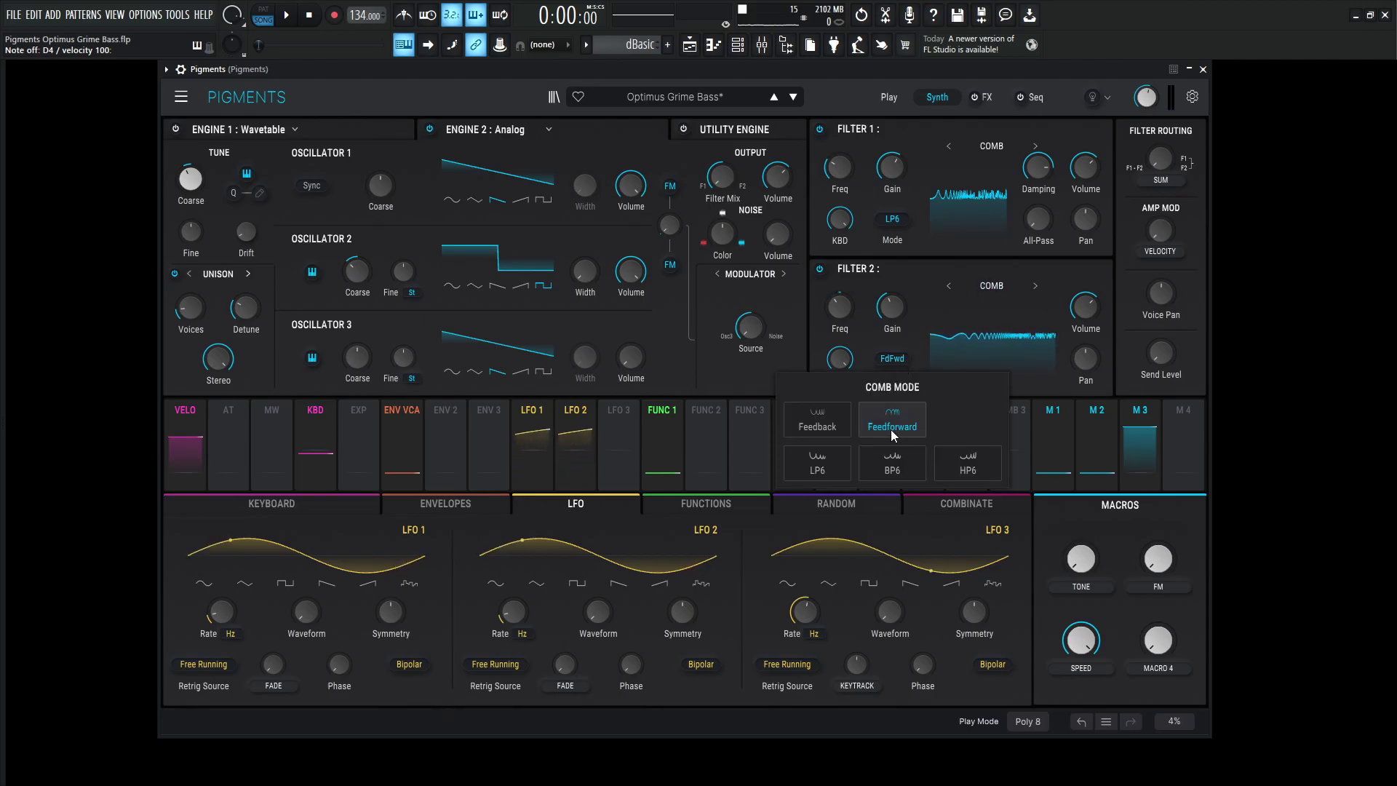
pyautogui.click(895, 276)
pyautogui.moveTo(840, 313)
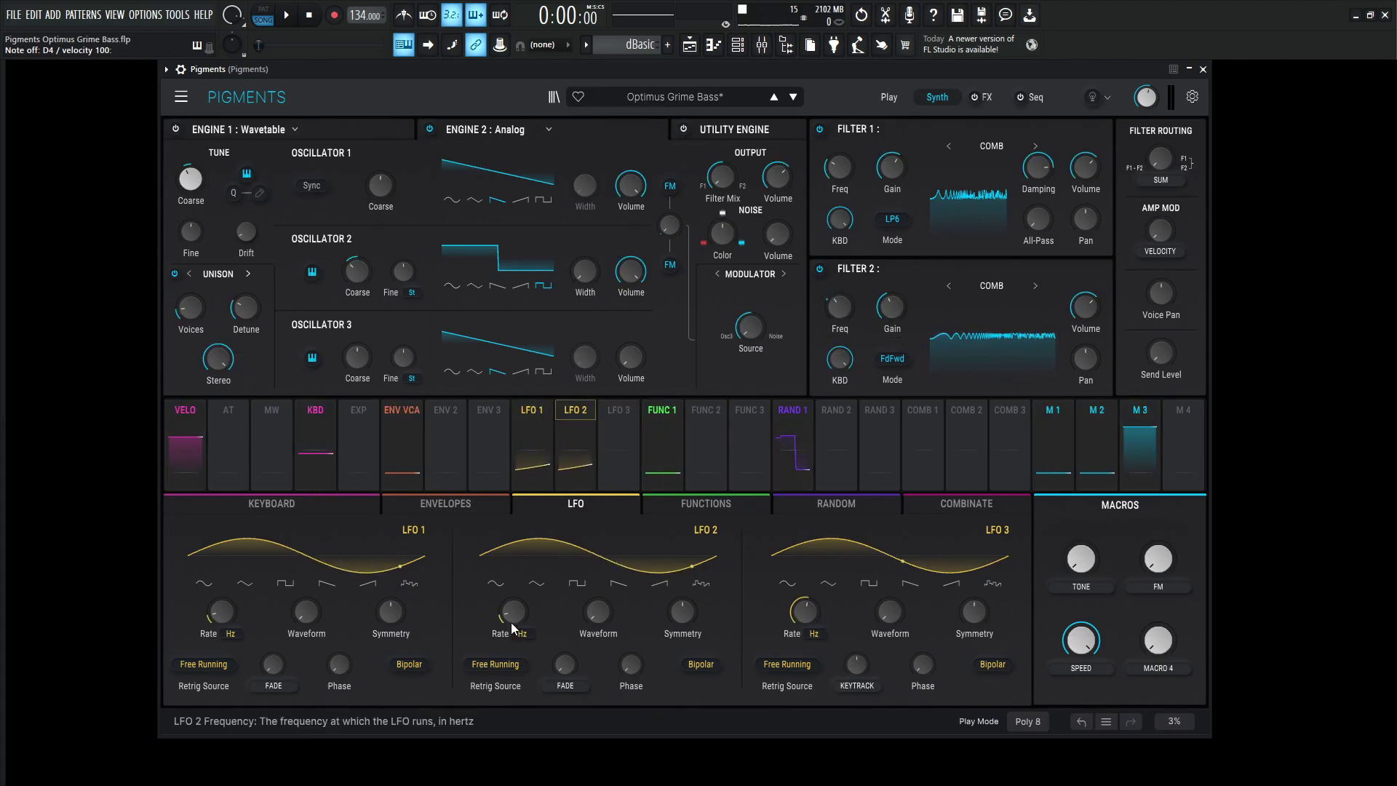
# - Play a note and set LFO 2's modulation of Filter 2 frequency to 0.14
pyautogui.moveTo(510, 620)
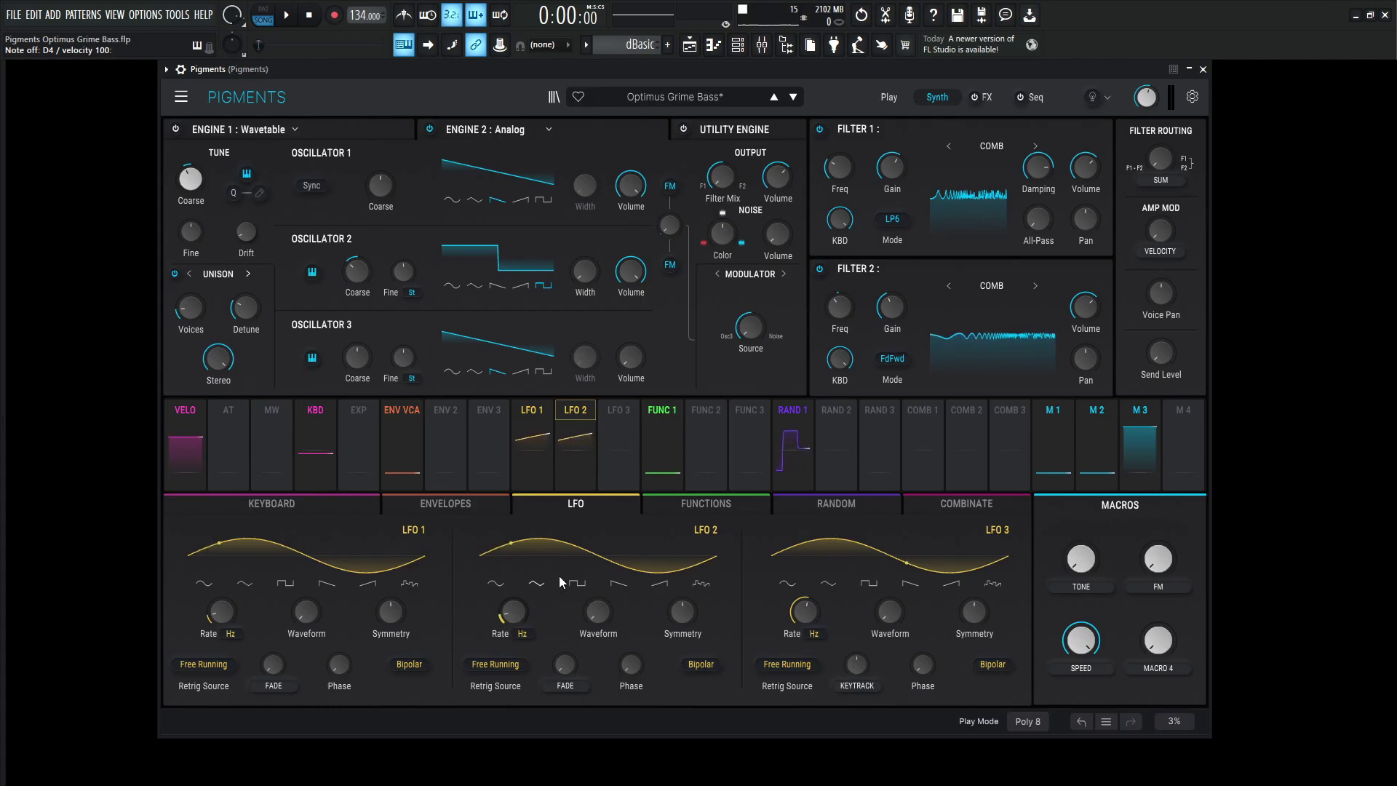
pyautogui.moveTo(840, 348)
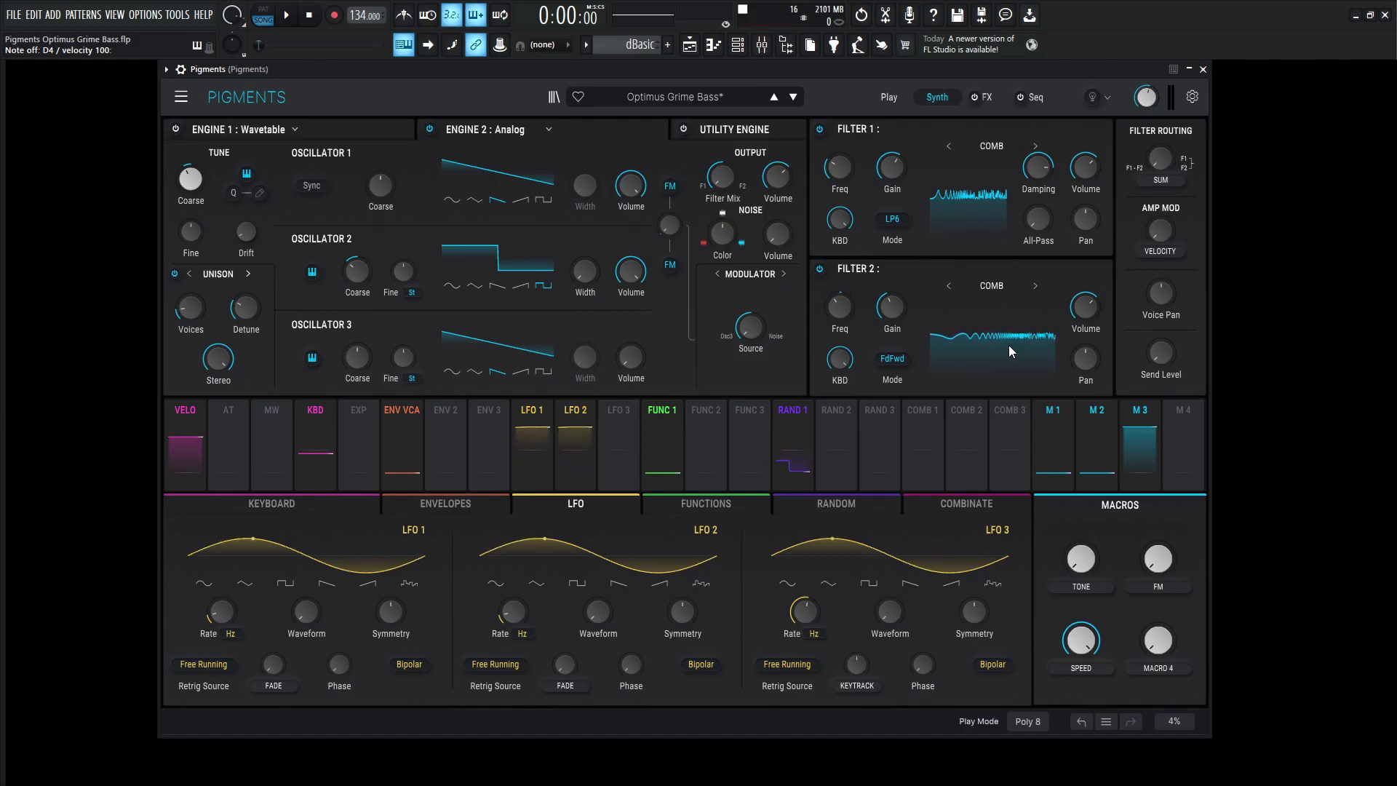
pyautogui.press('x')
pyautogui.press('x')
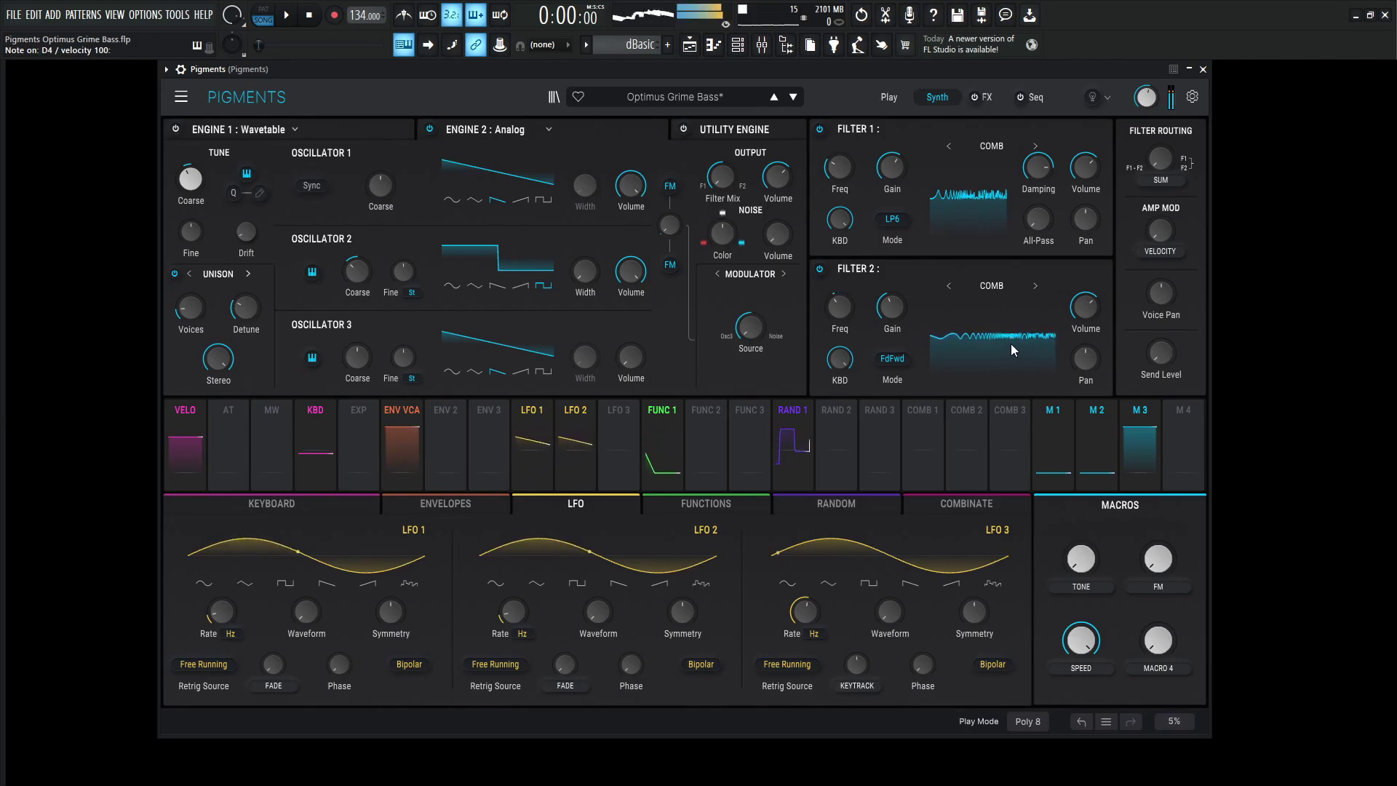
pyautogui.moveTo(893, 306)
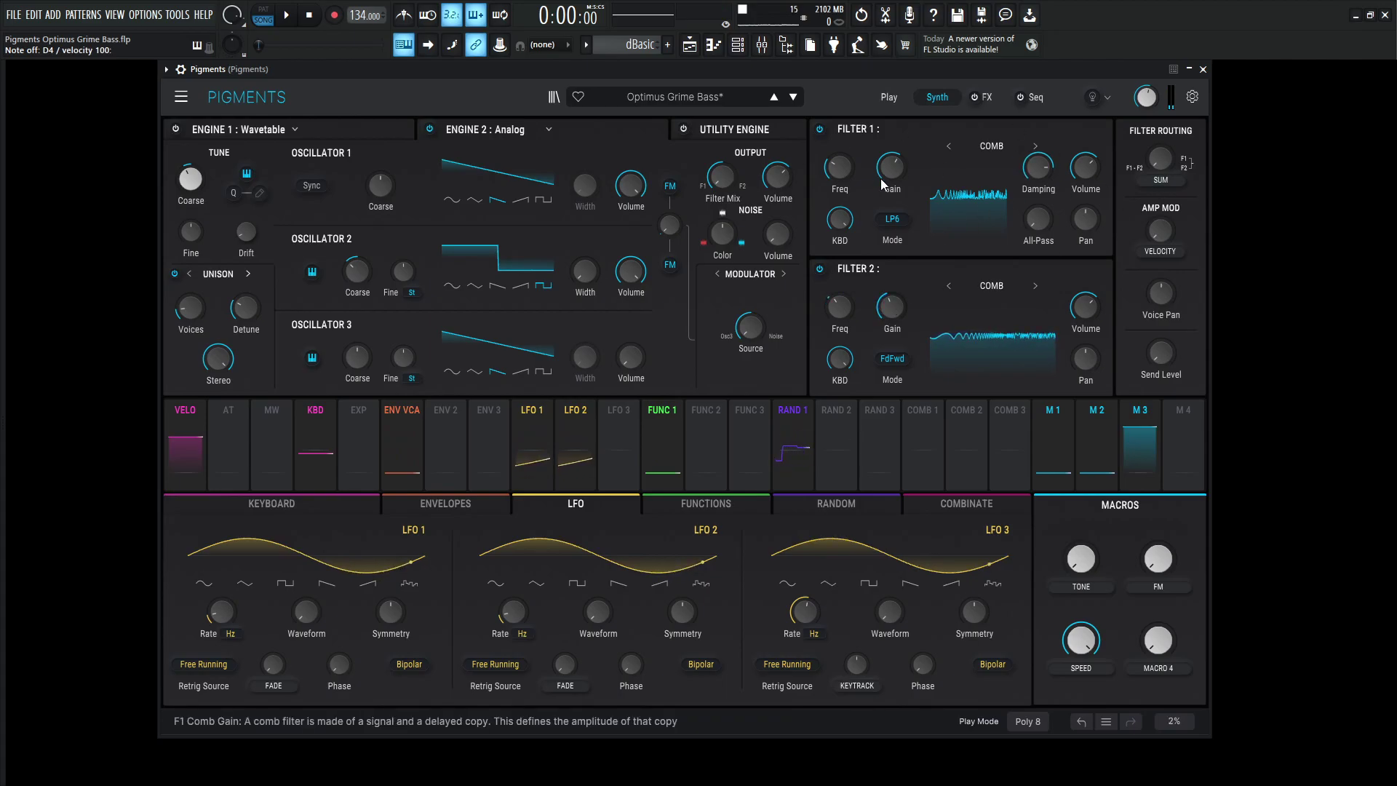
pyautogui.moveTo(1045, 173)
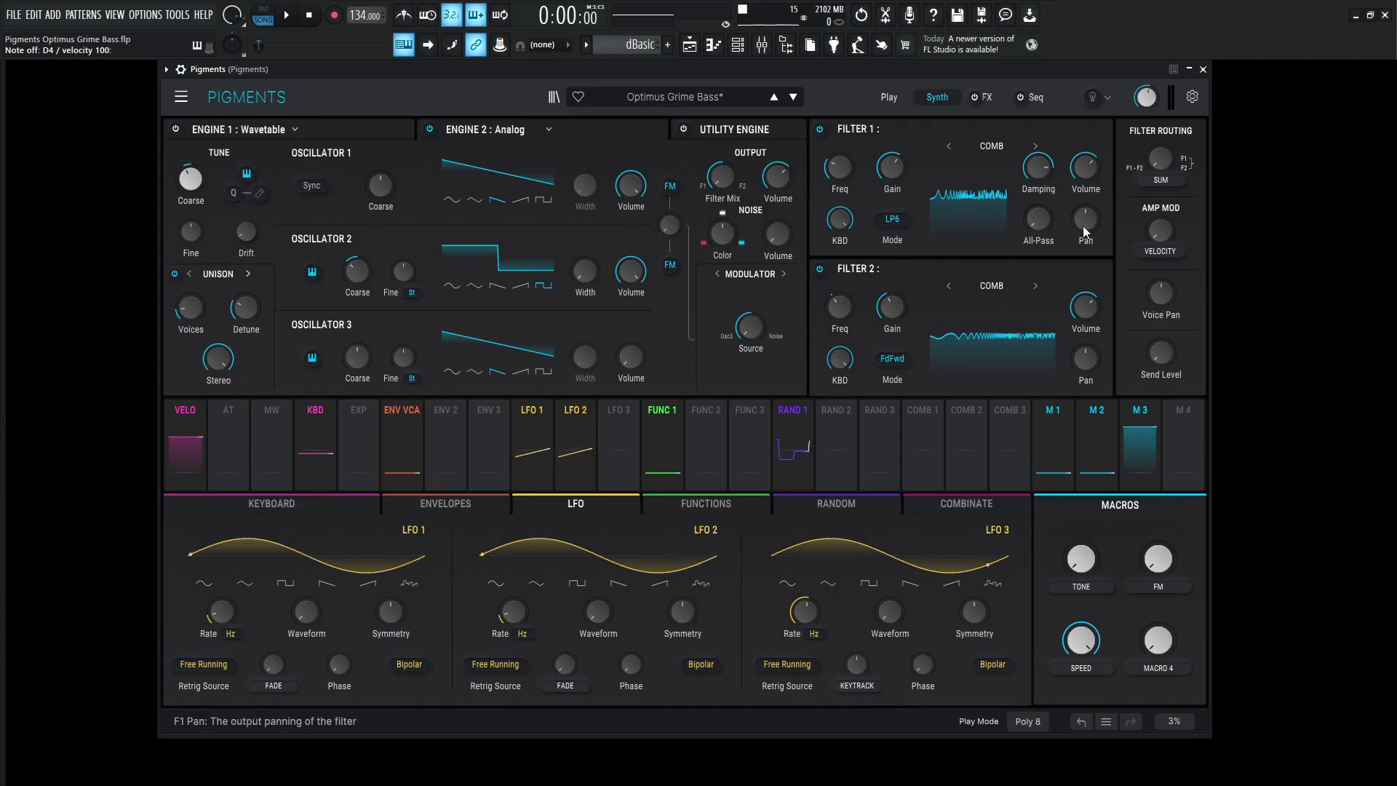
pyautogui.moveTo(1083, 231)
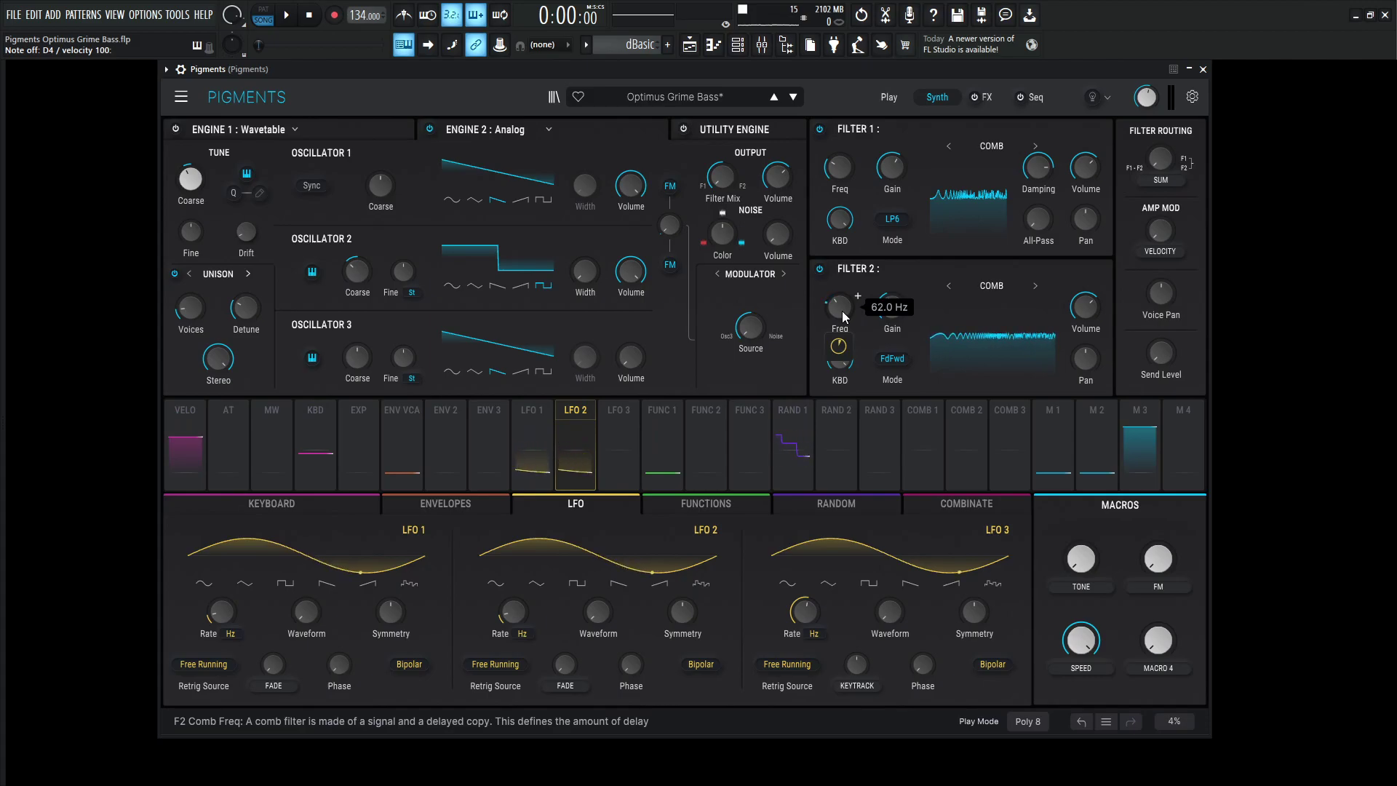
pyautogui.moveTo(838, 346); pyautogui.dragTo(840, 354)
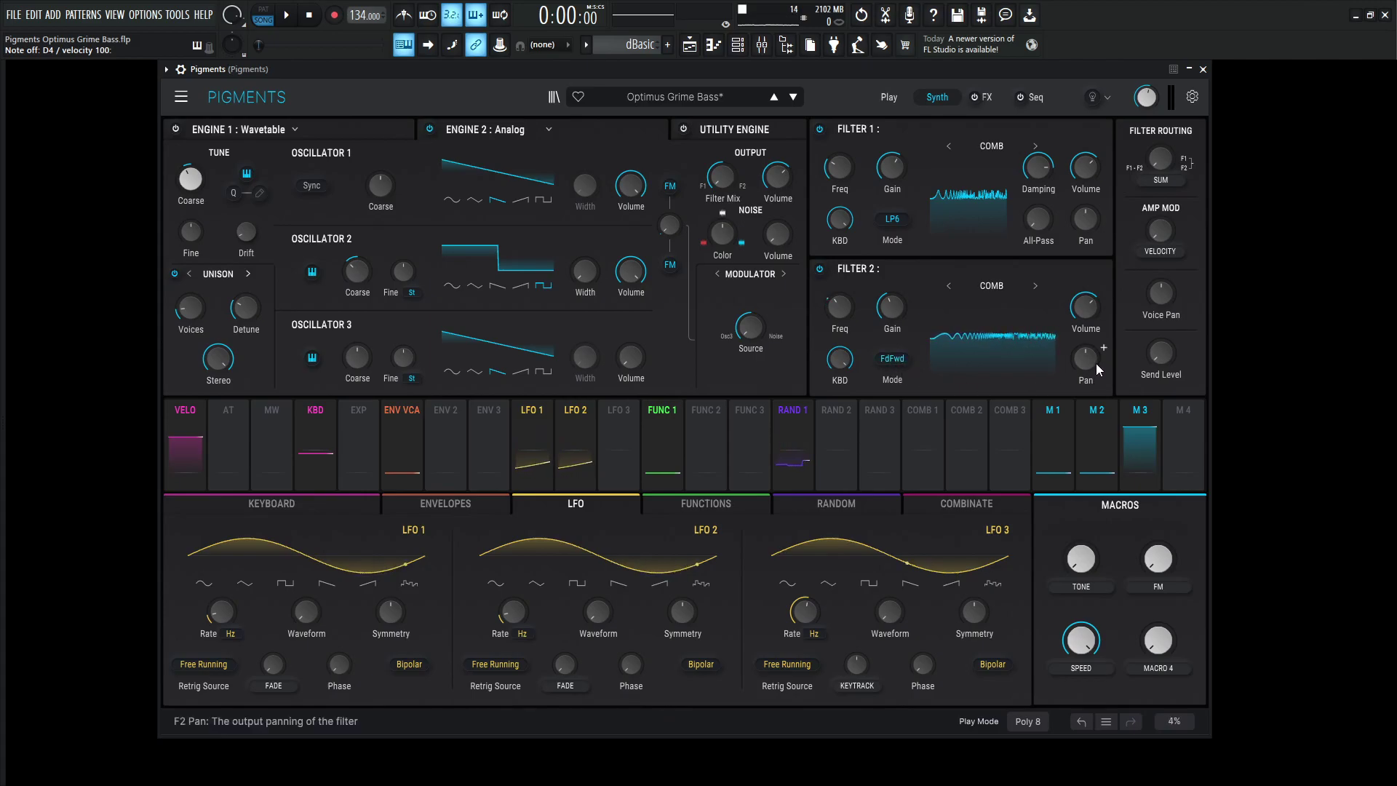
# - Review the envelopes, then bring up keyboard settings showing glide always on at 56 ms
pyautogui.click(478, 508)
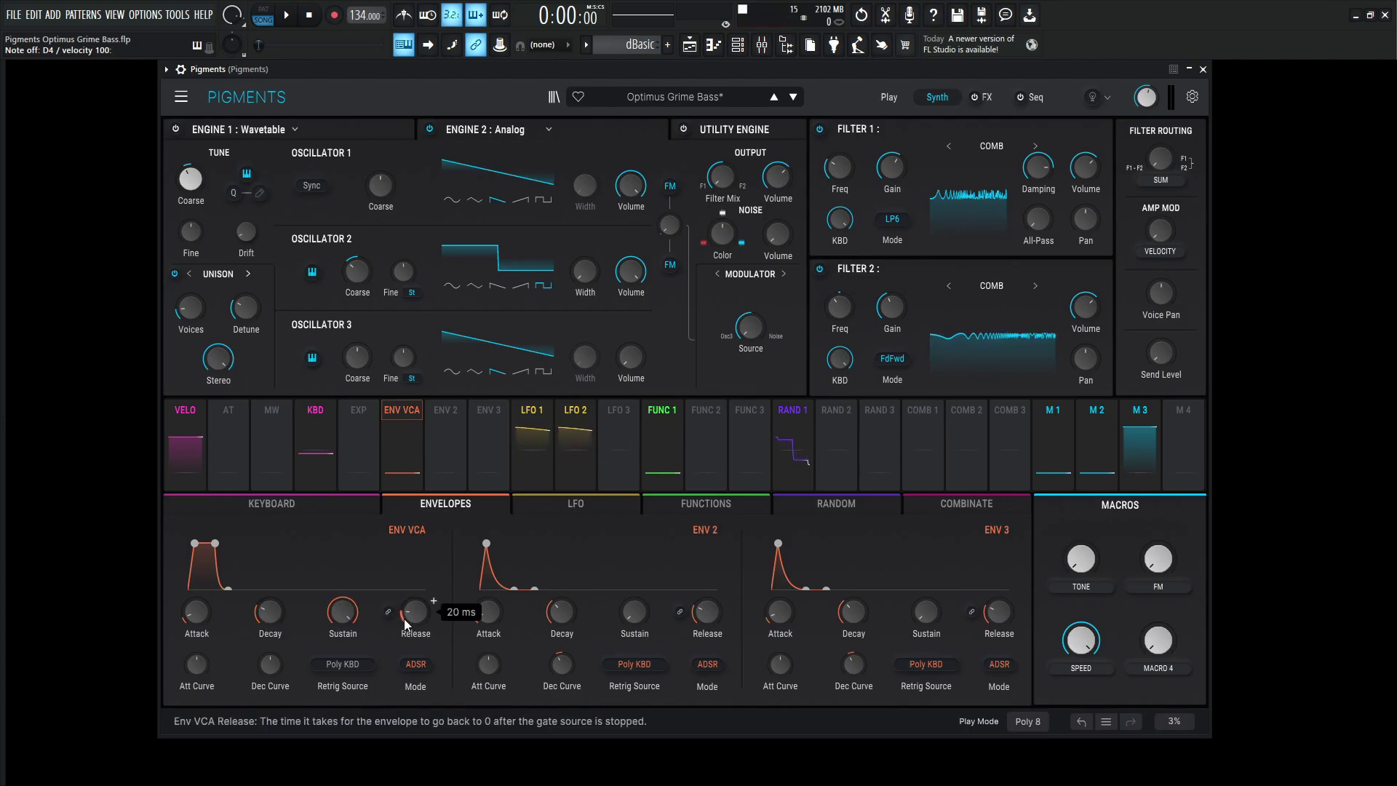
pyautogui.click(324, 504)
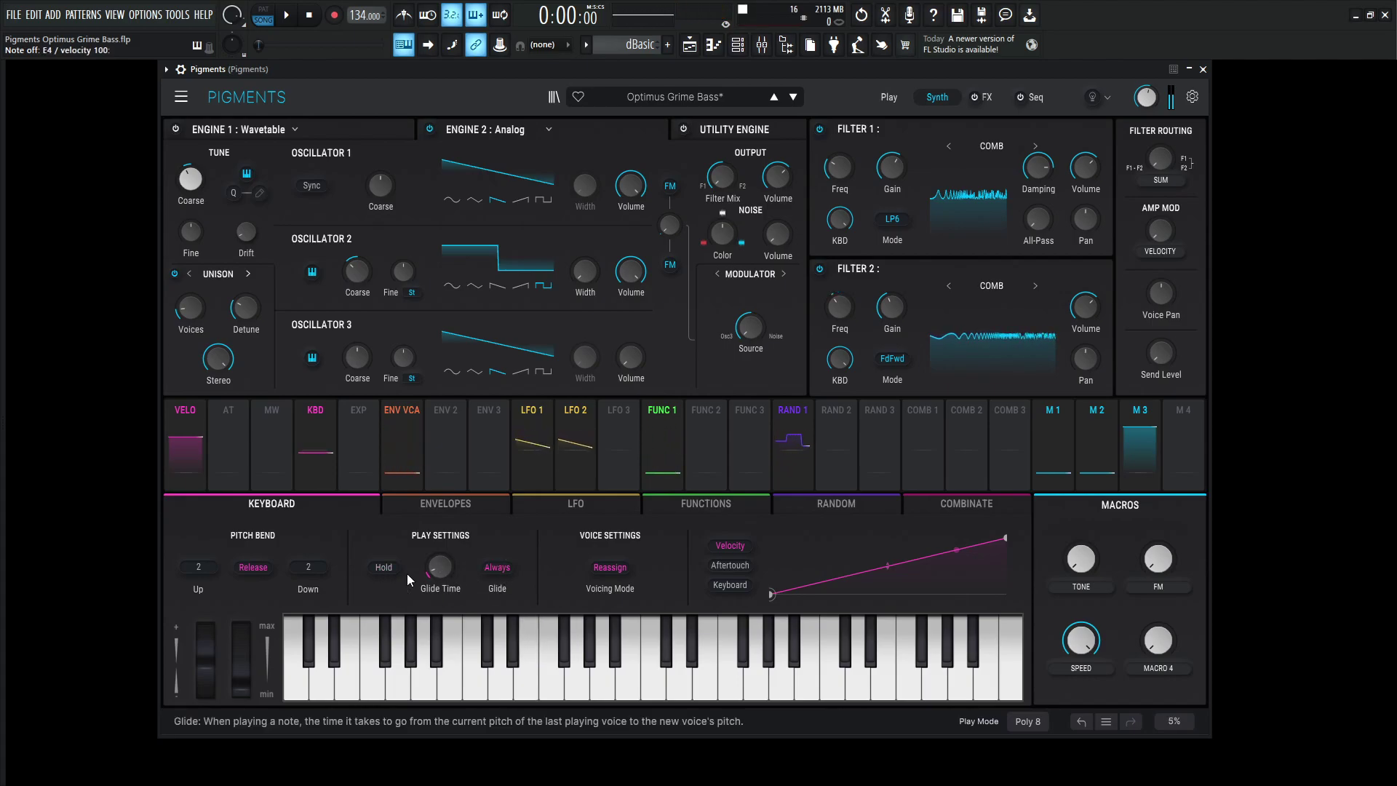
pyautogui.moveTo(434, 582)
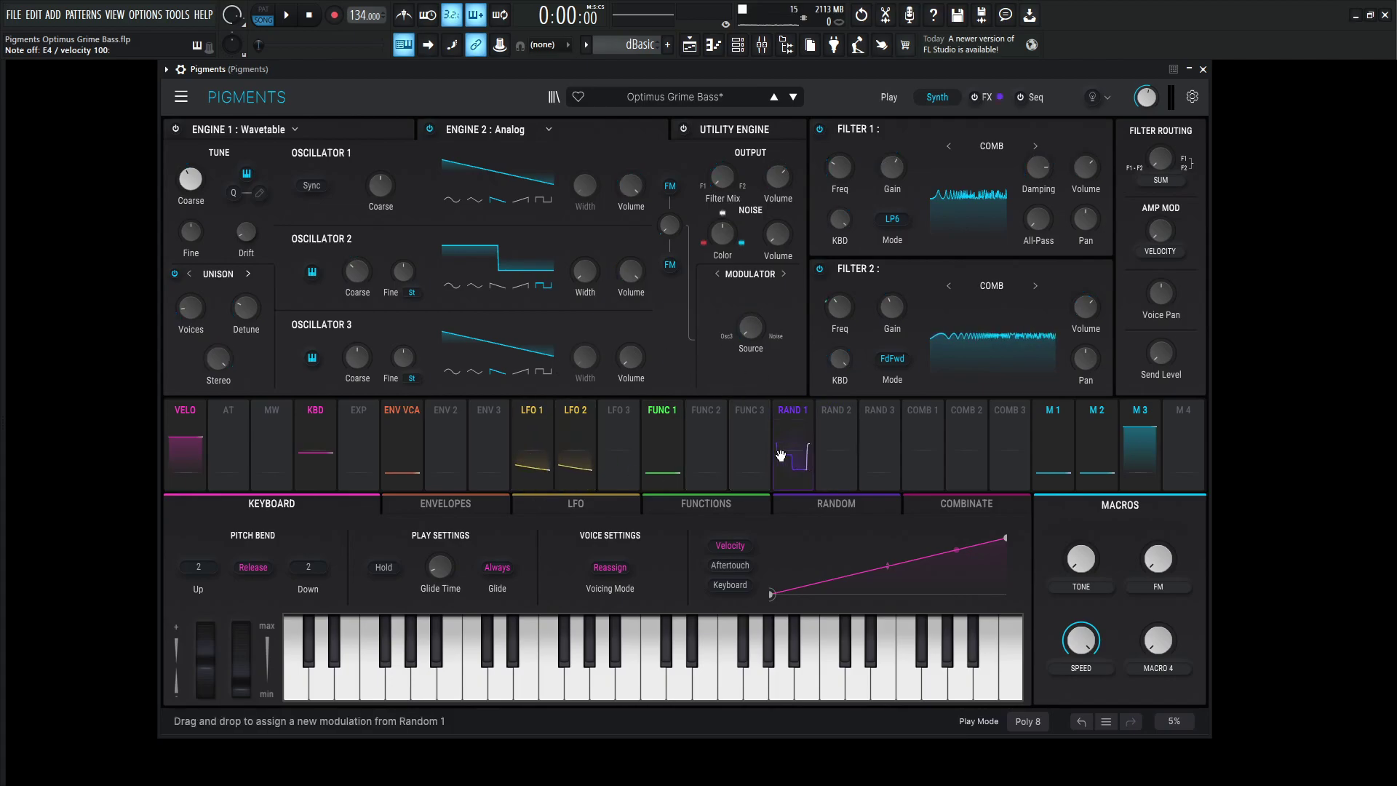
# - Show Random 1's routings to the FX A2 and A3 filters while auditioning notes and song playback
pyautogui.click(796, 416)
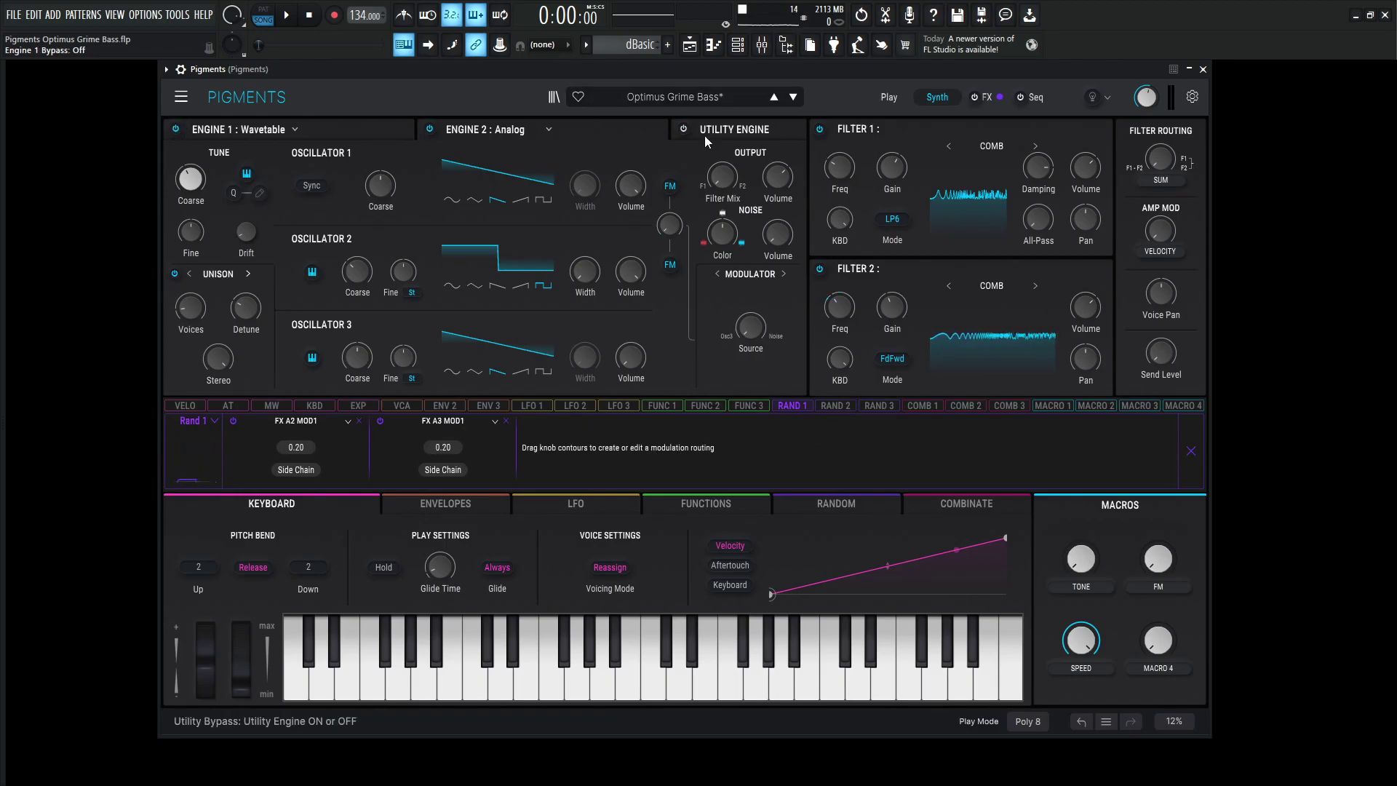
pyautogui.press('c')
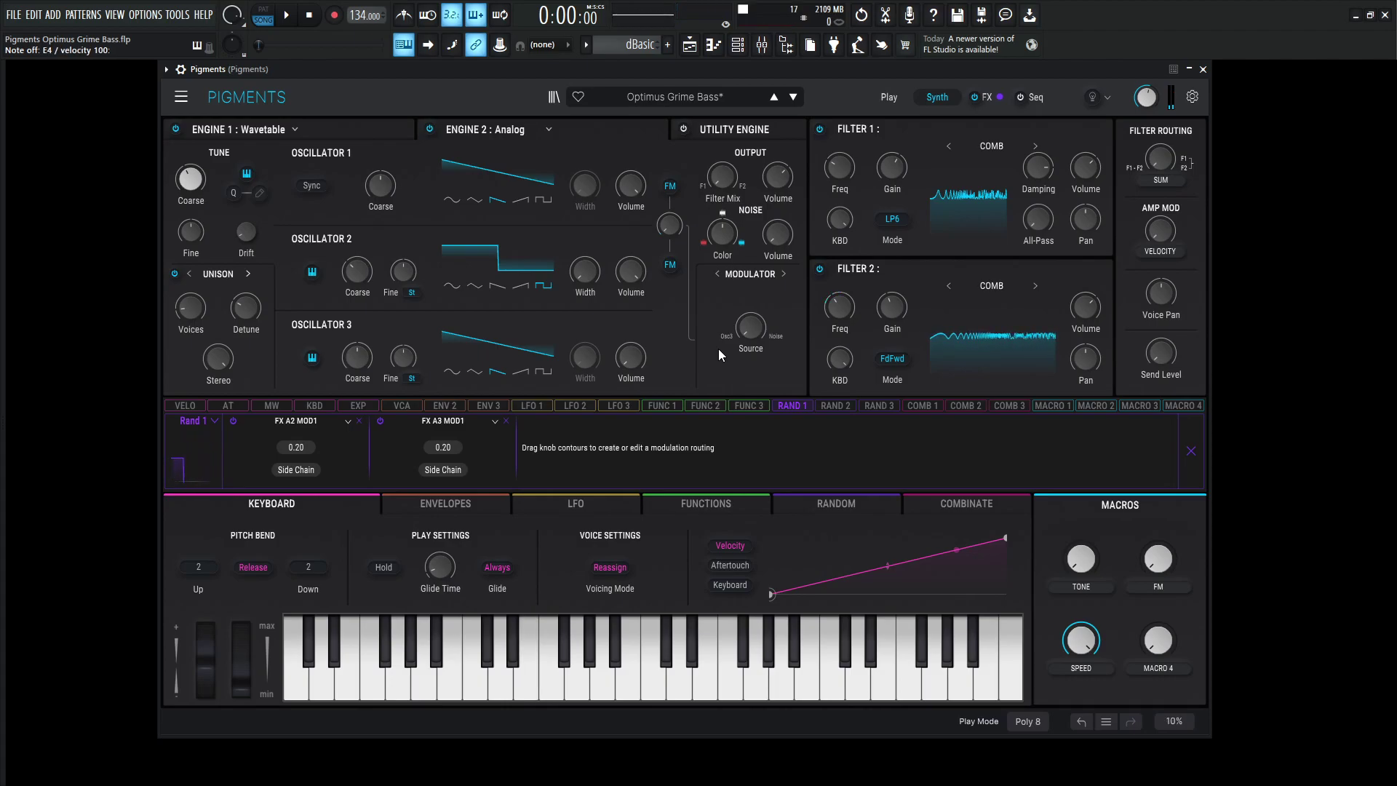
pyautogui.press('space')
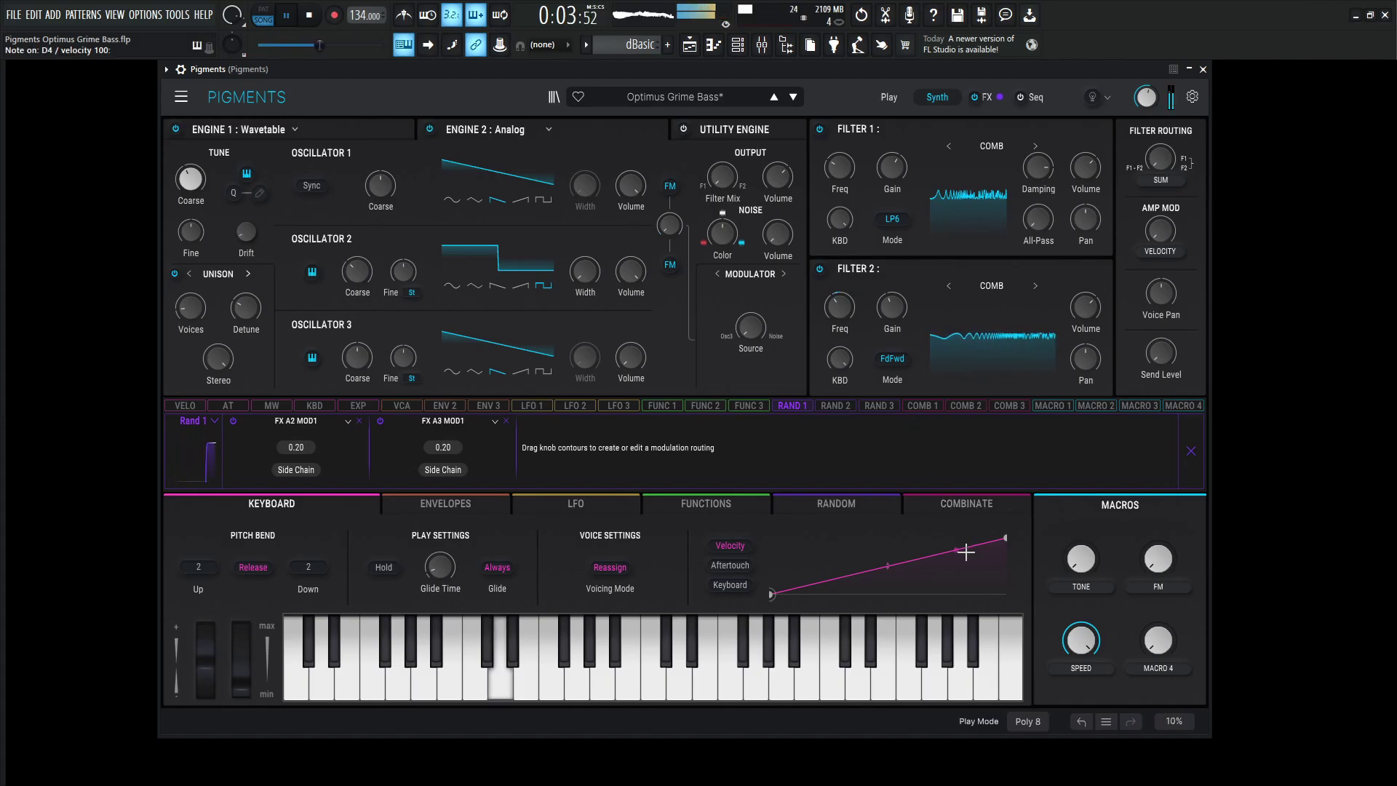
# - Reset the SPEED macro from 1.00 to 0.00 with the song playing
pyautogui.press('space')
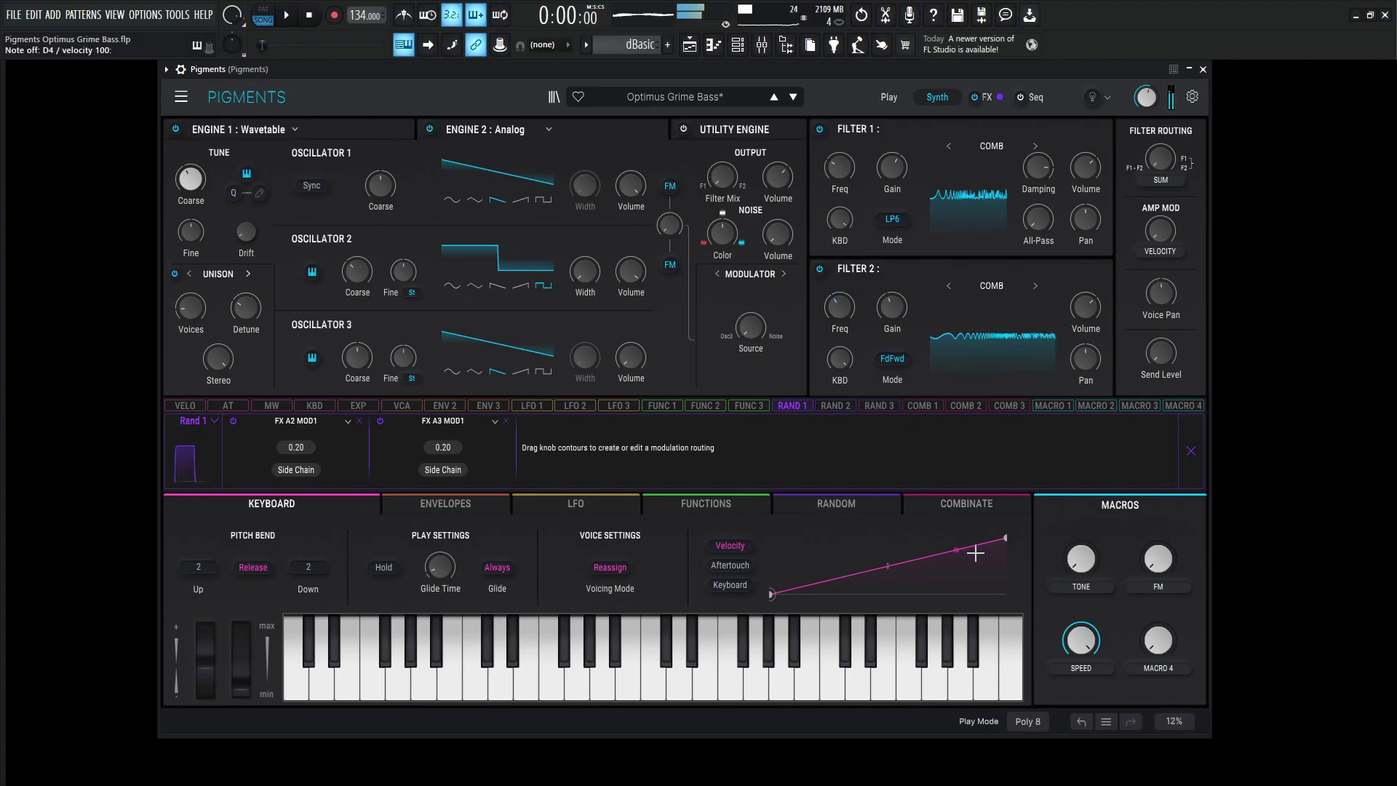
pyautogui.doubleClick(1090, 642)
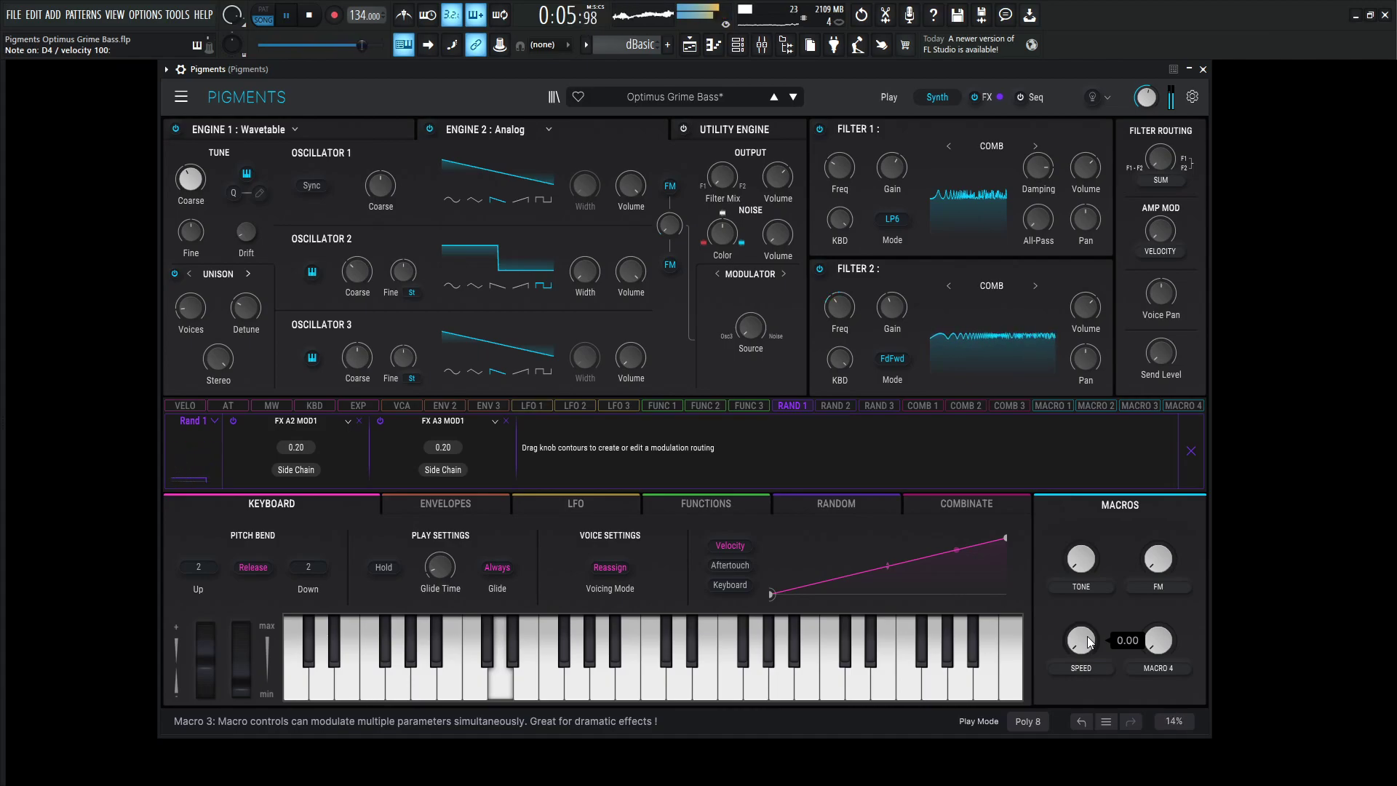
pyautogui.press('space')
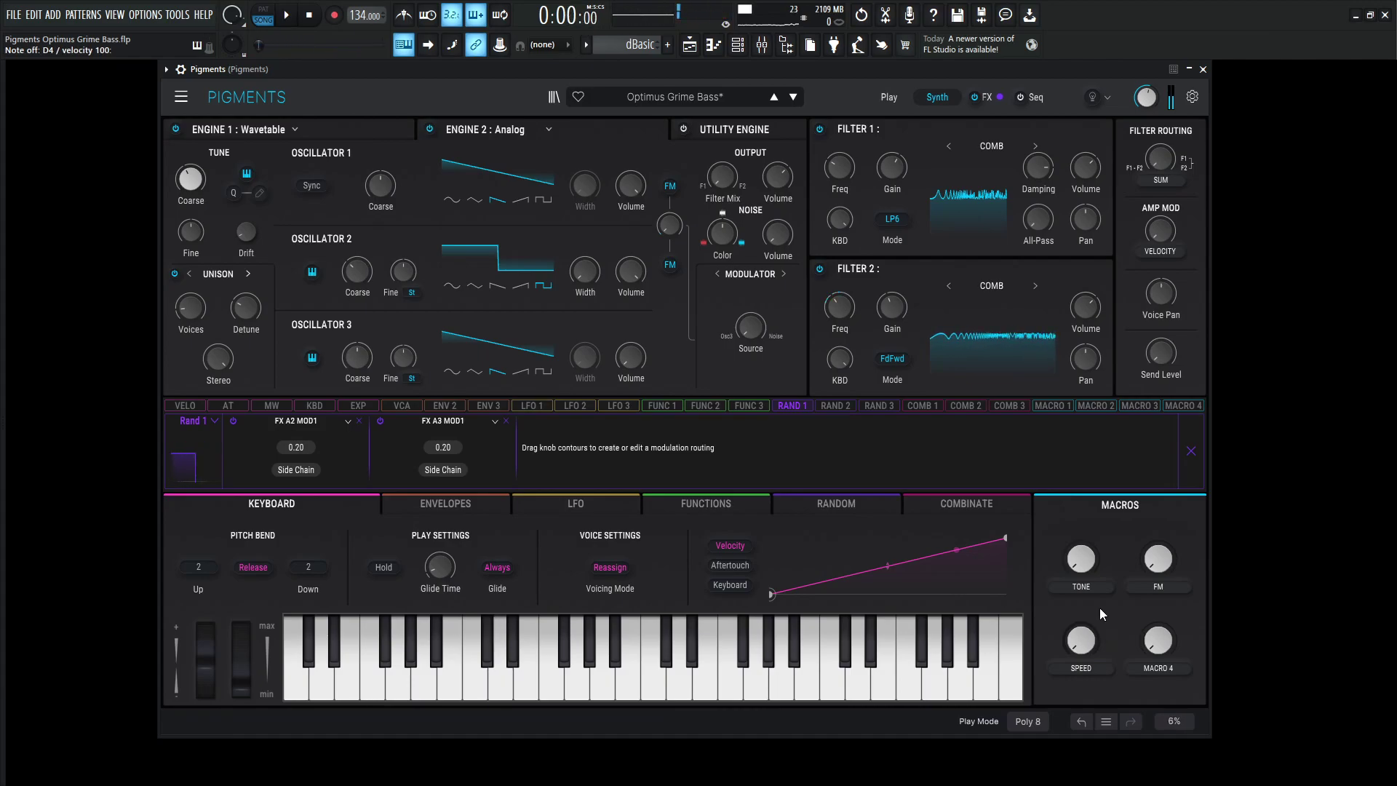
# - Show the FX A chain and bypass the second and third Multi Filter notch effects
pyautogui.click(985, 99)
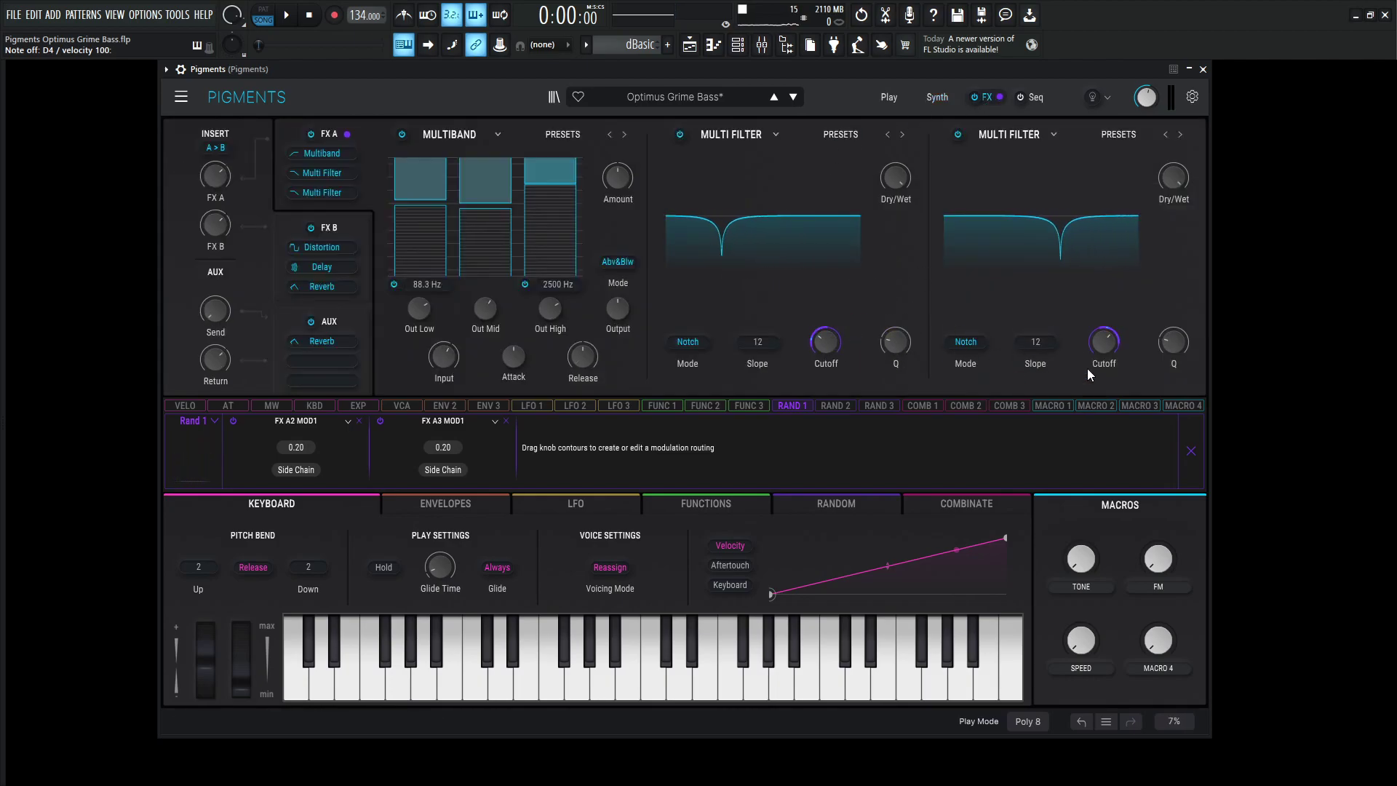
pyautogui.click(1190, 451)
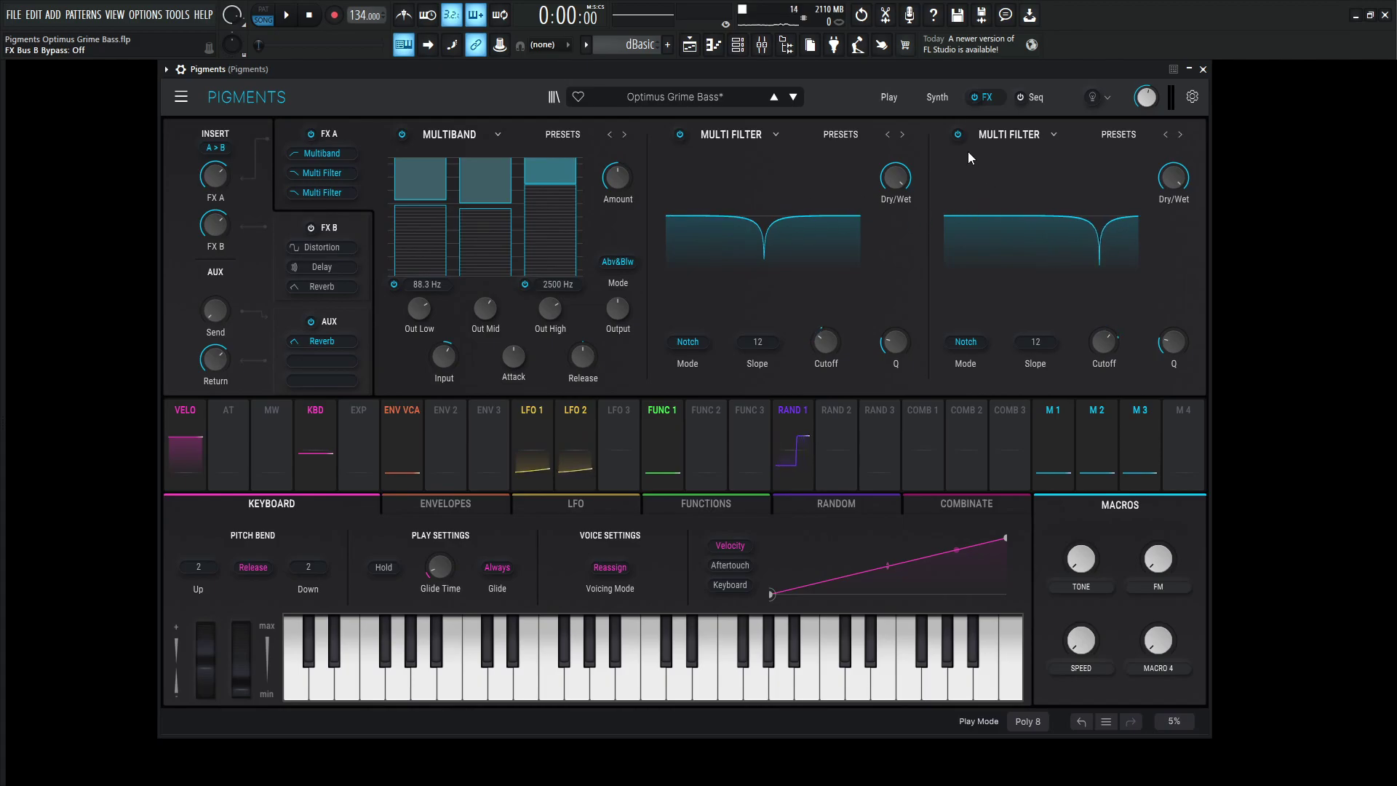
pyautogui.click(958, 136)
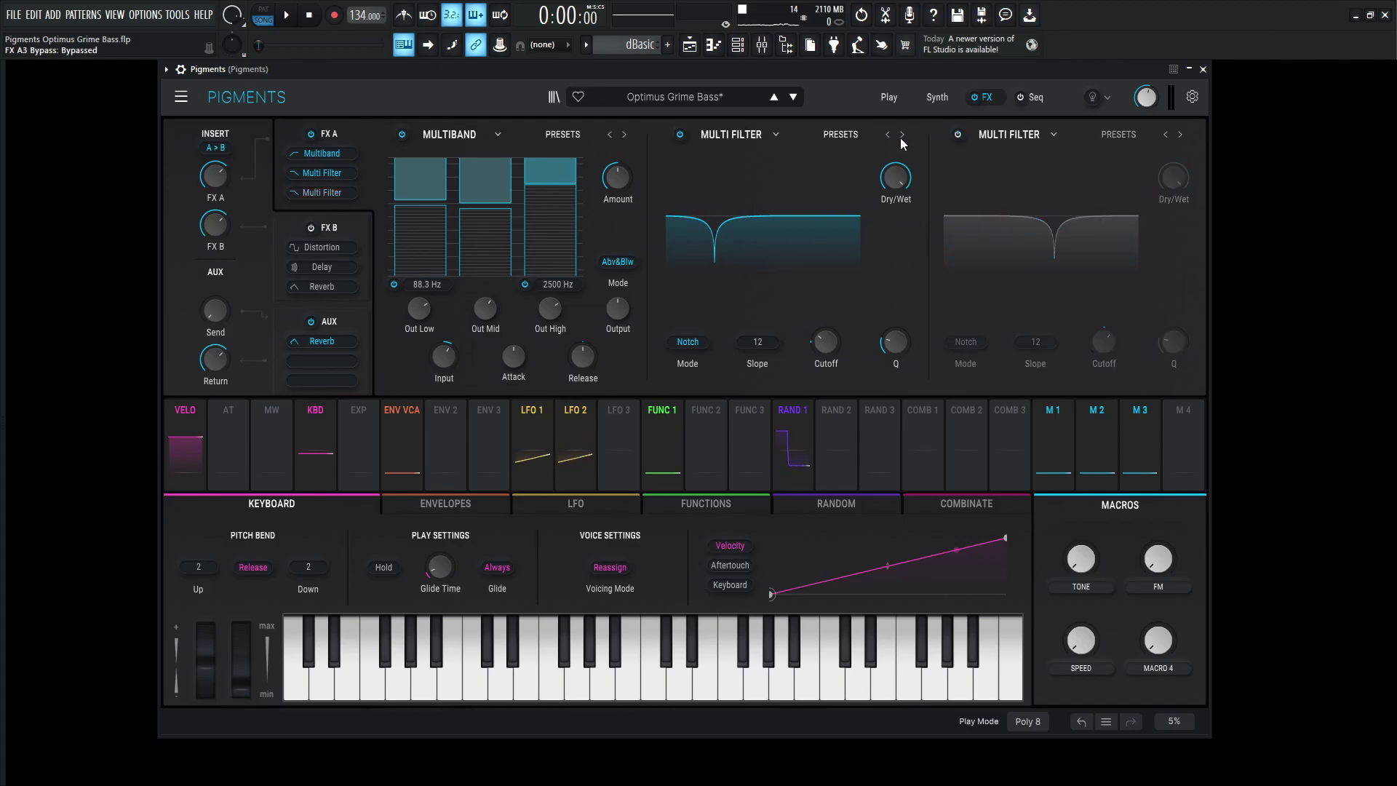
pyautogui.click(680, 135)
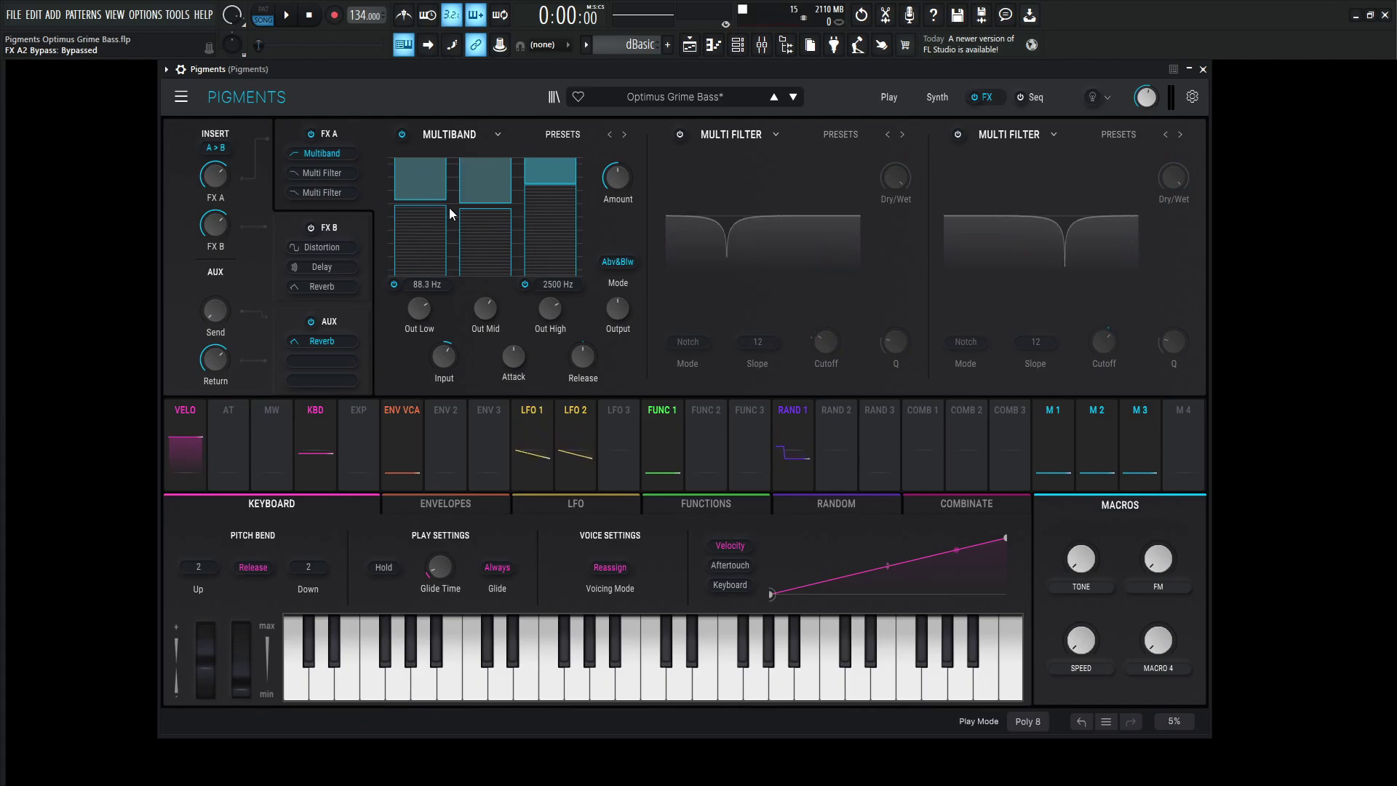
pyautogui.moveTo(560, 181)
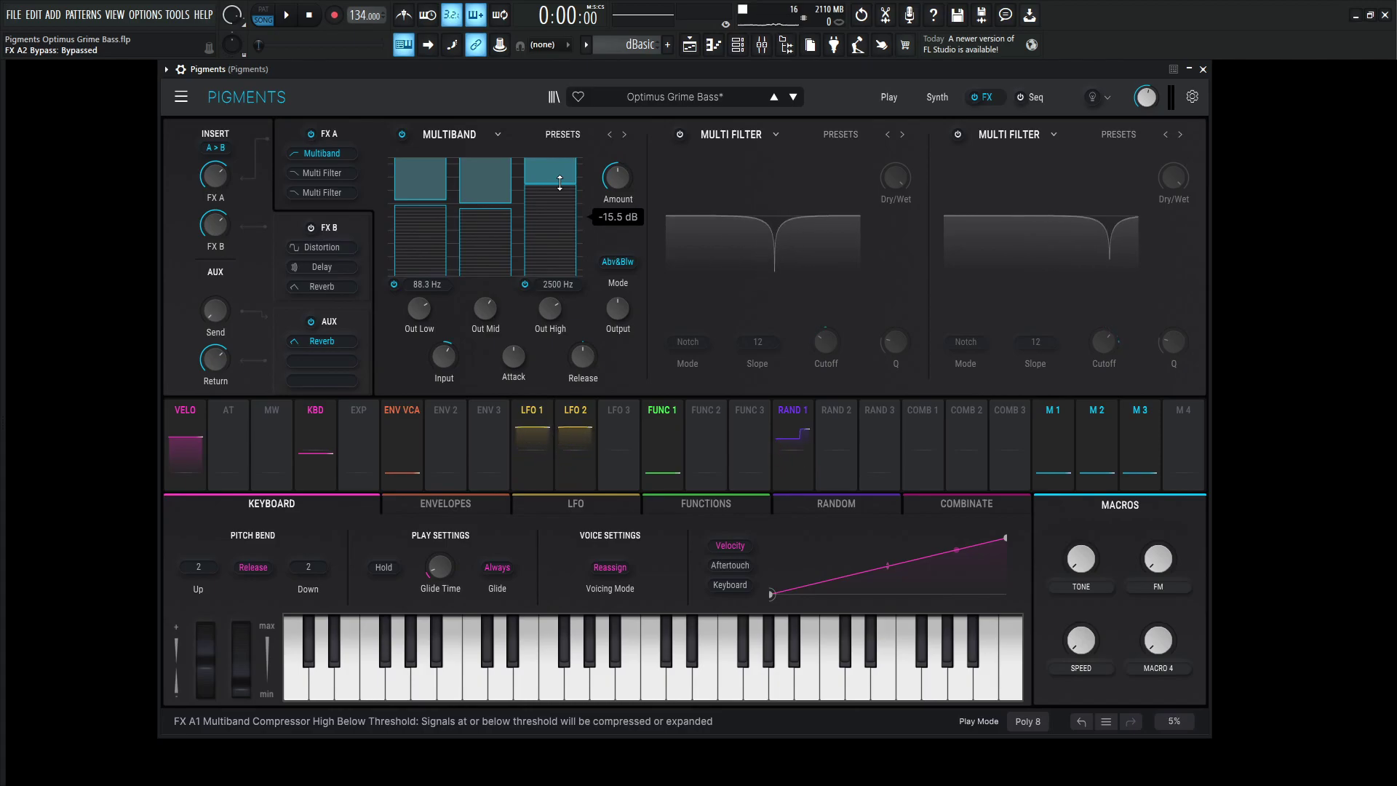
pyautogui.moveTo(515, 216)
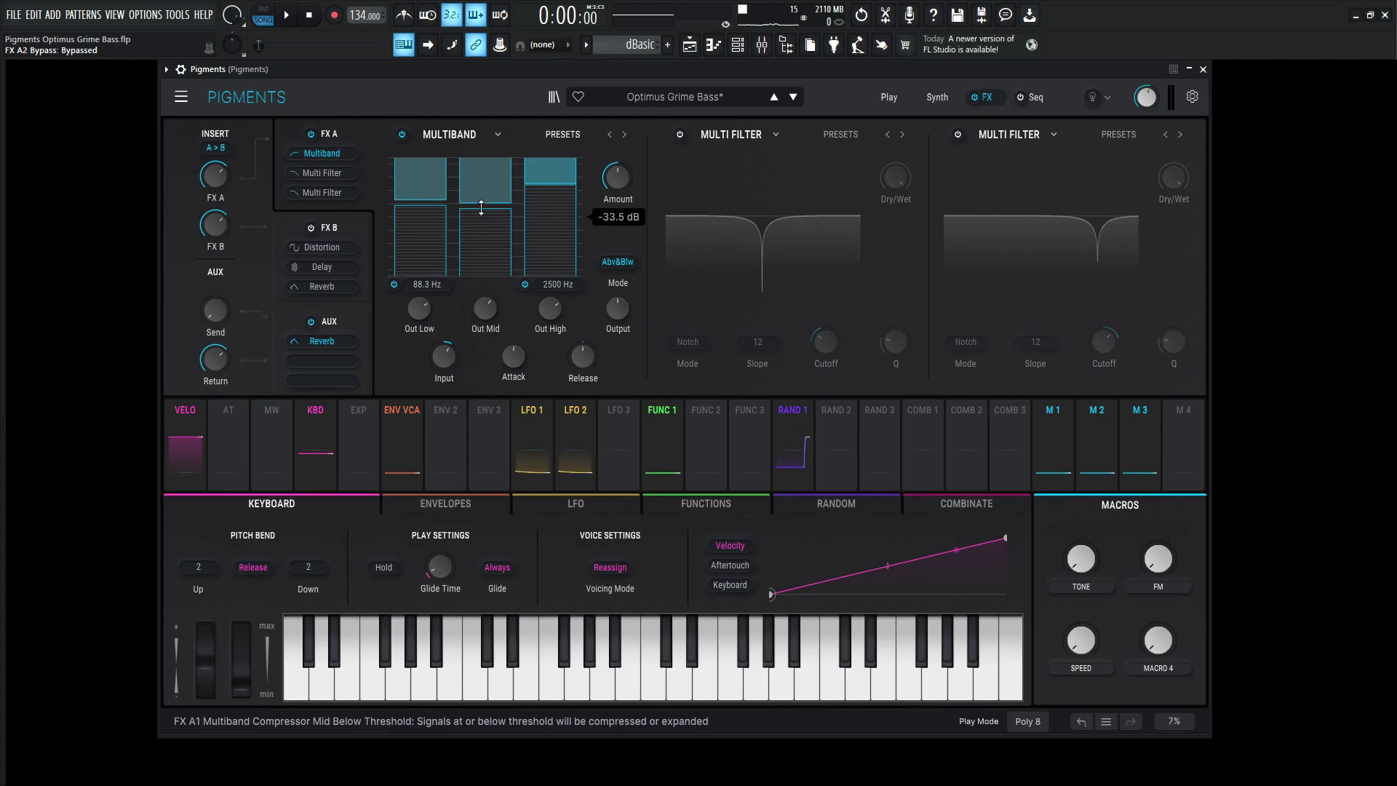
pyautogui.press('x')
# - Bypass the Multiband compressor to compare on a D4 note, then switch it back on
pyautogui.click(402, 134)
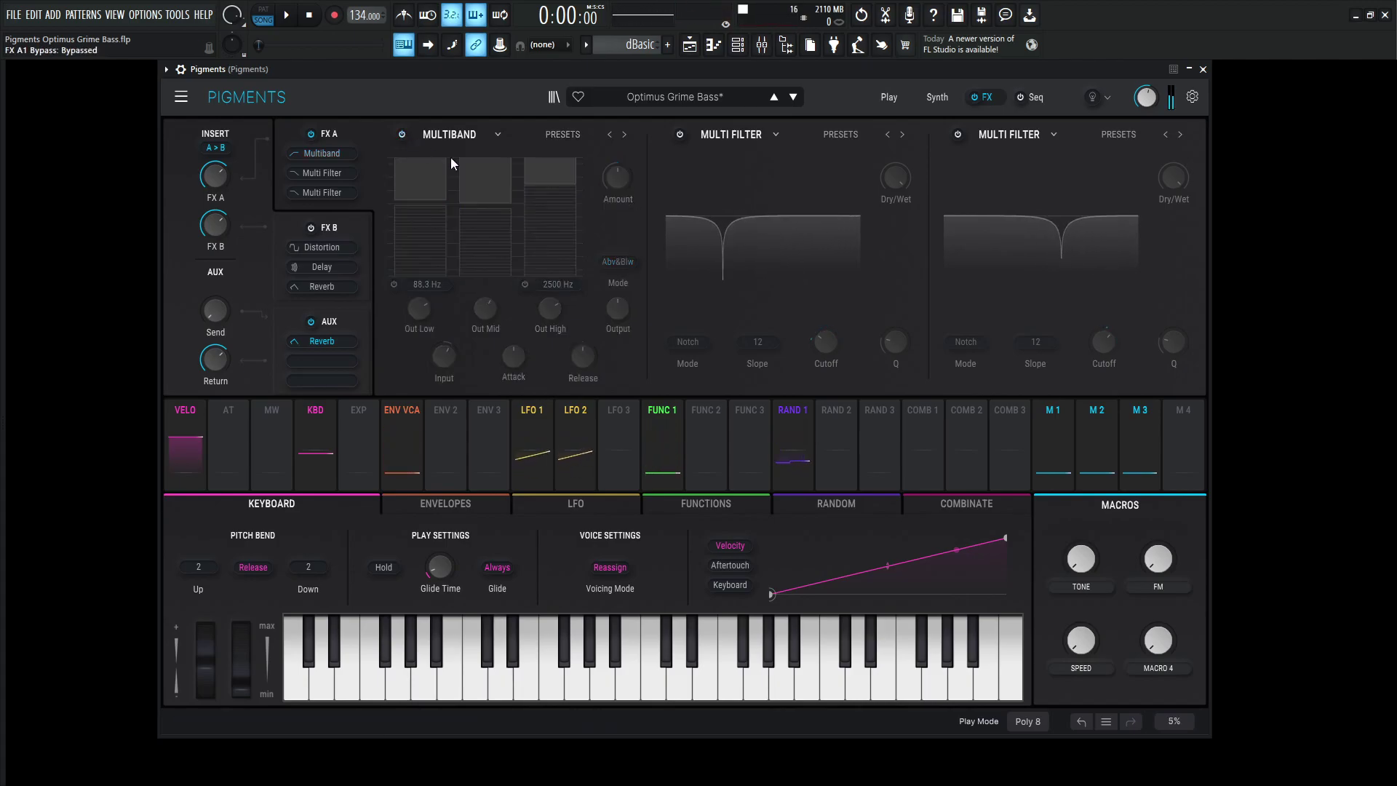
pyautogui.press('x')
pyautogui.click(932, 96)
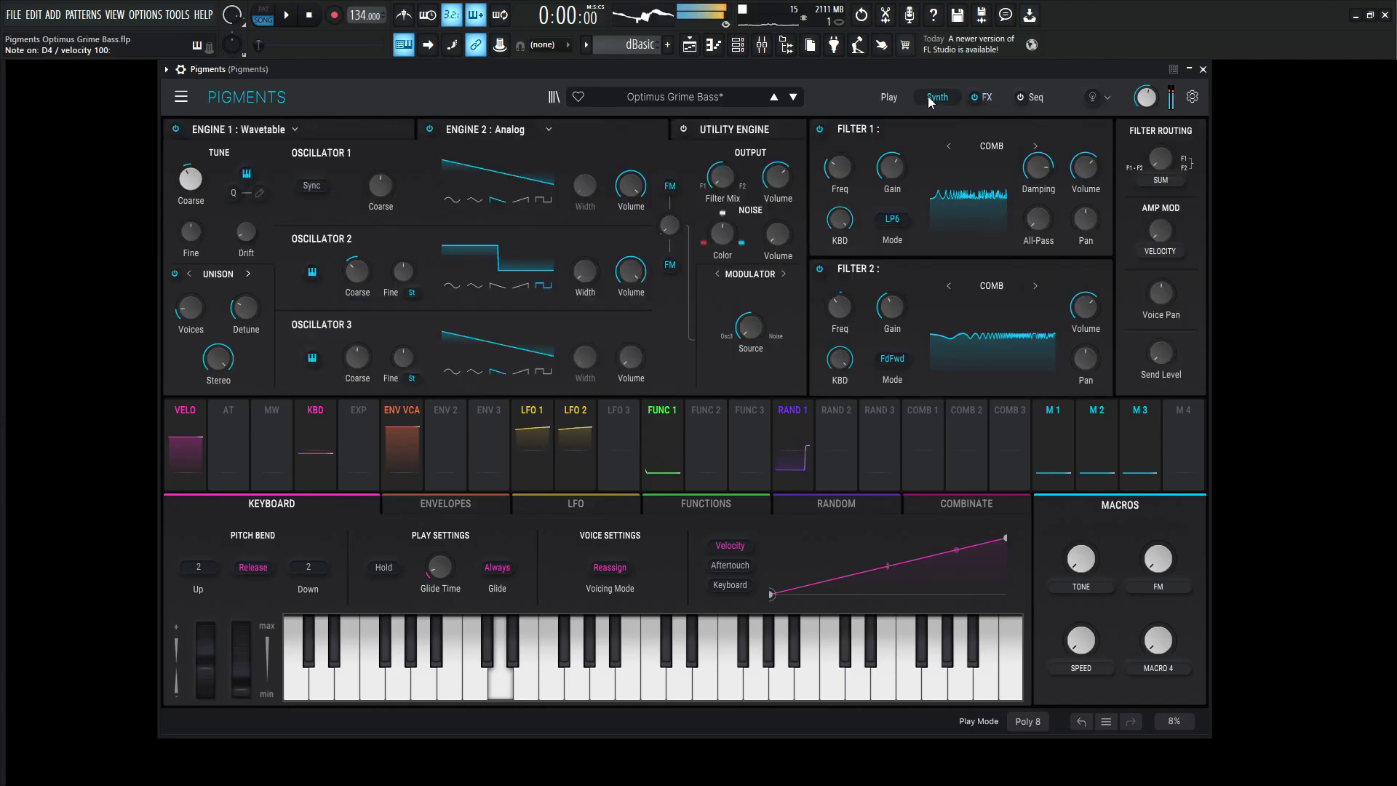
pyautogui.click(993, 93)
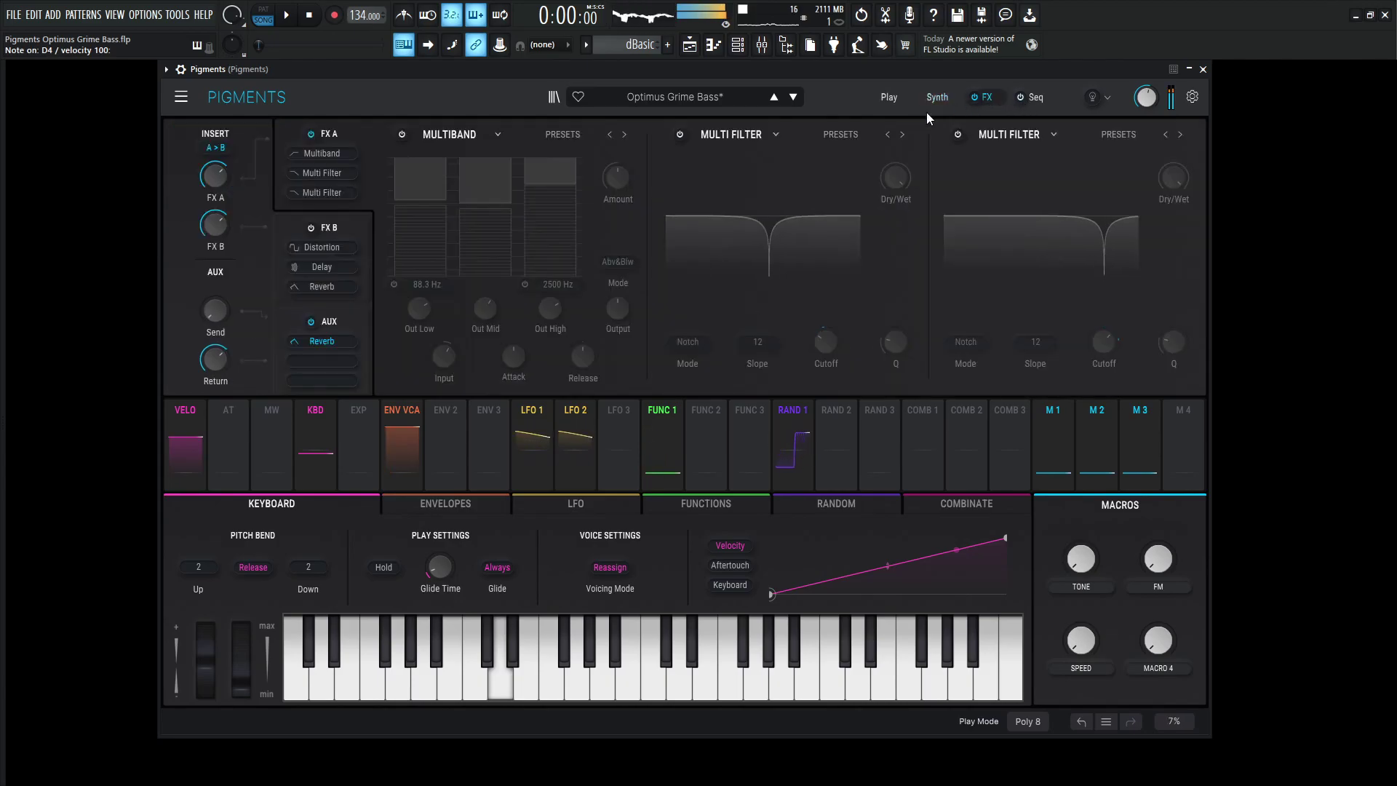
pyautogui.click(402, 135)
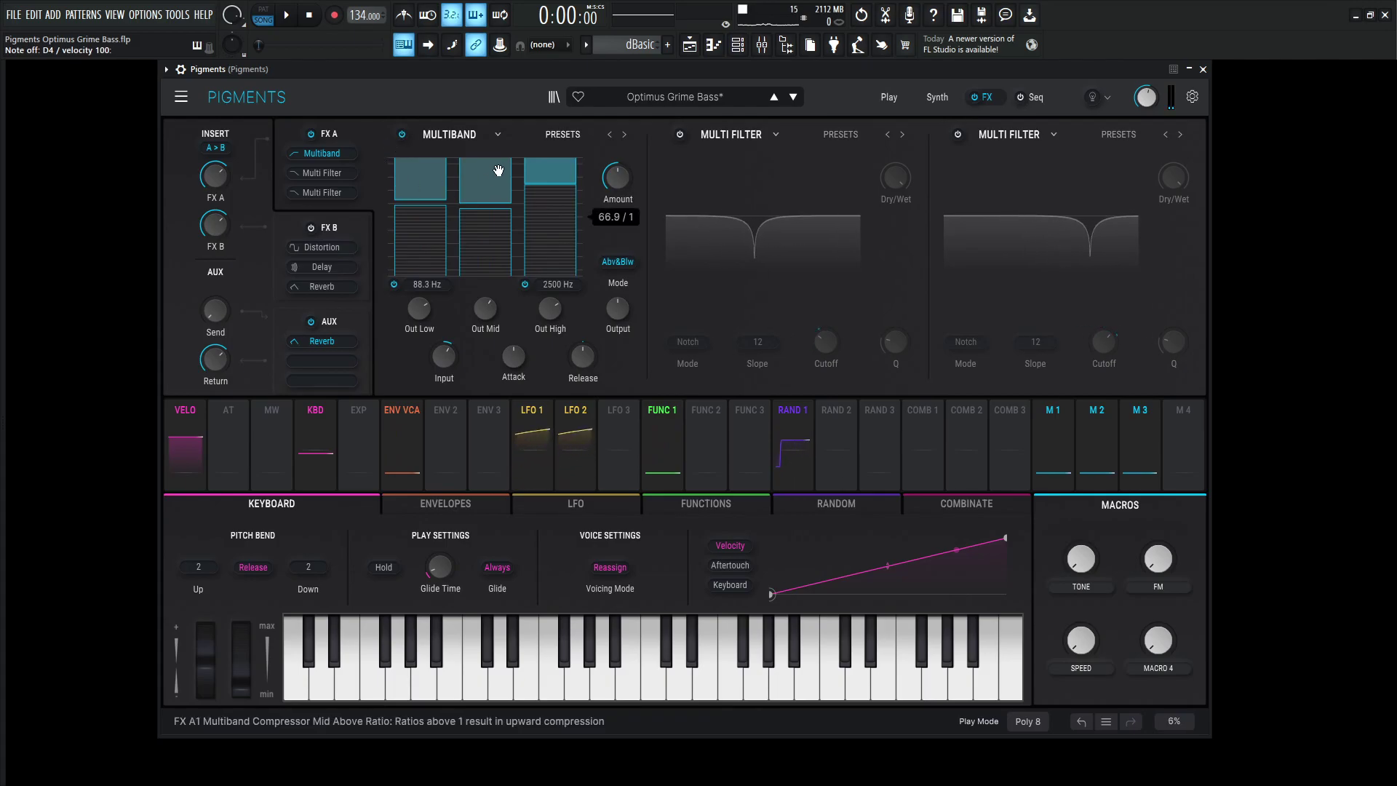
pyautogui.click(680, 136)
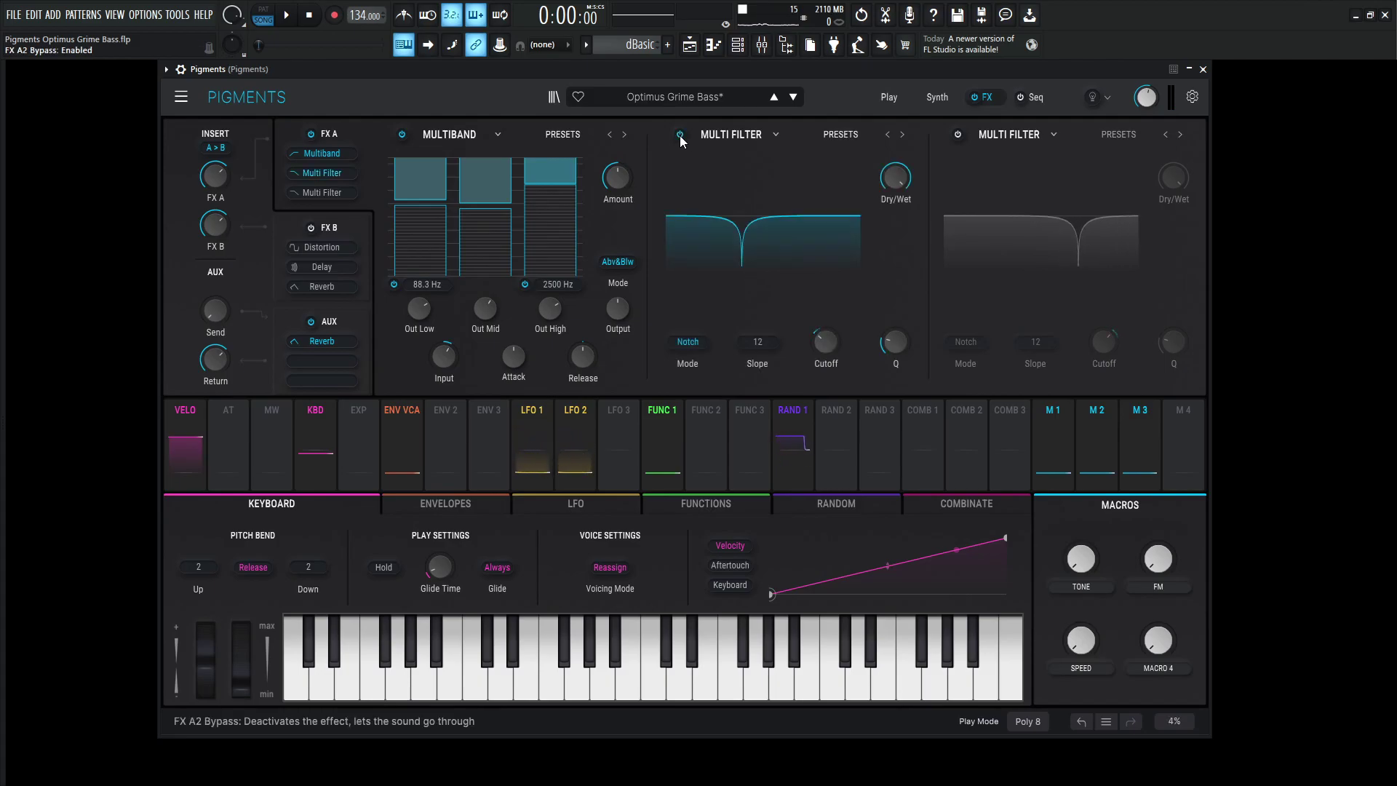
pyautogui.click(957, 135)
pyautogui.click(936, 101)
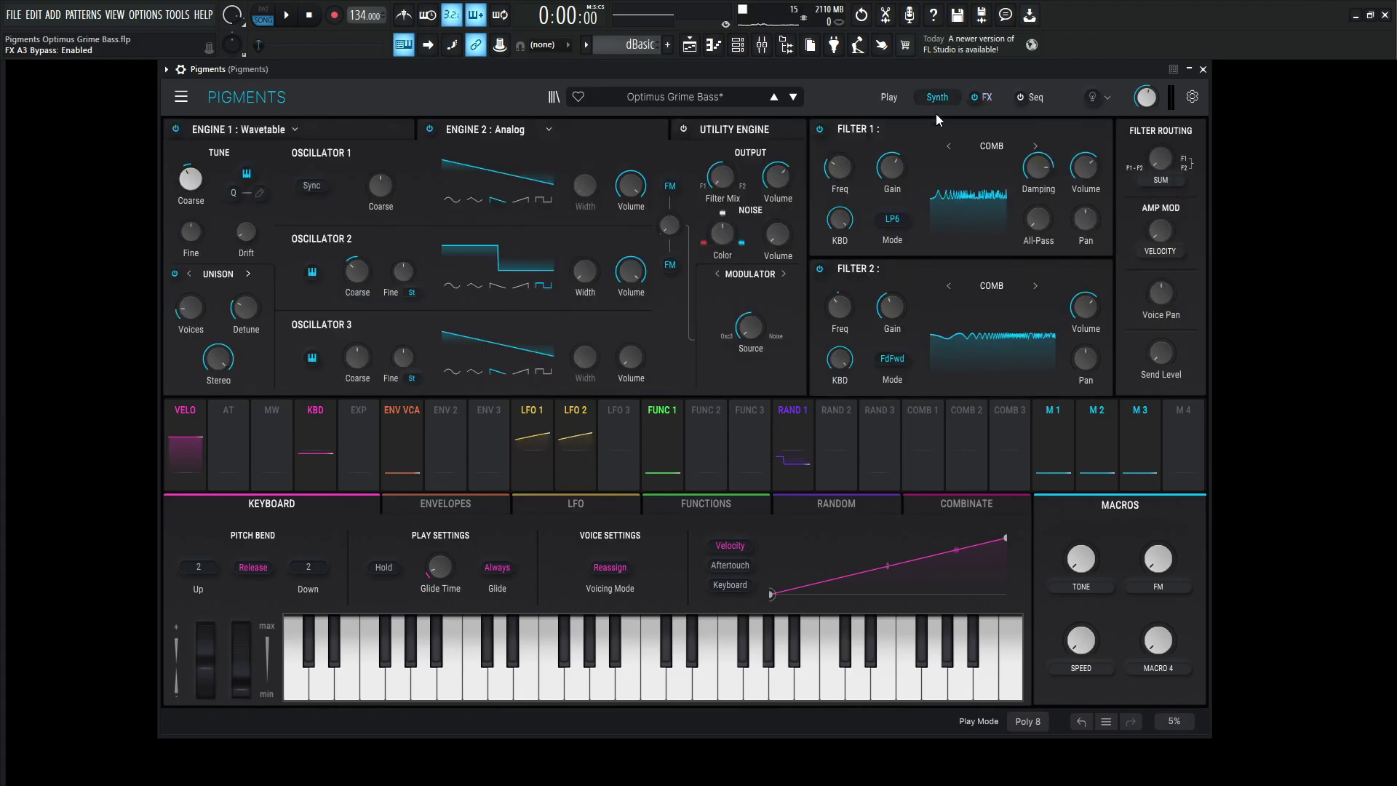
pyautogui.click(988, 95)
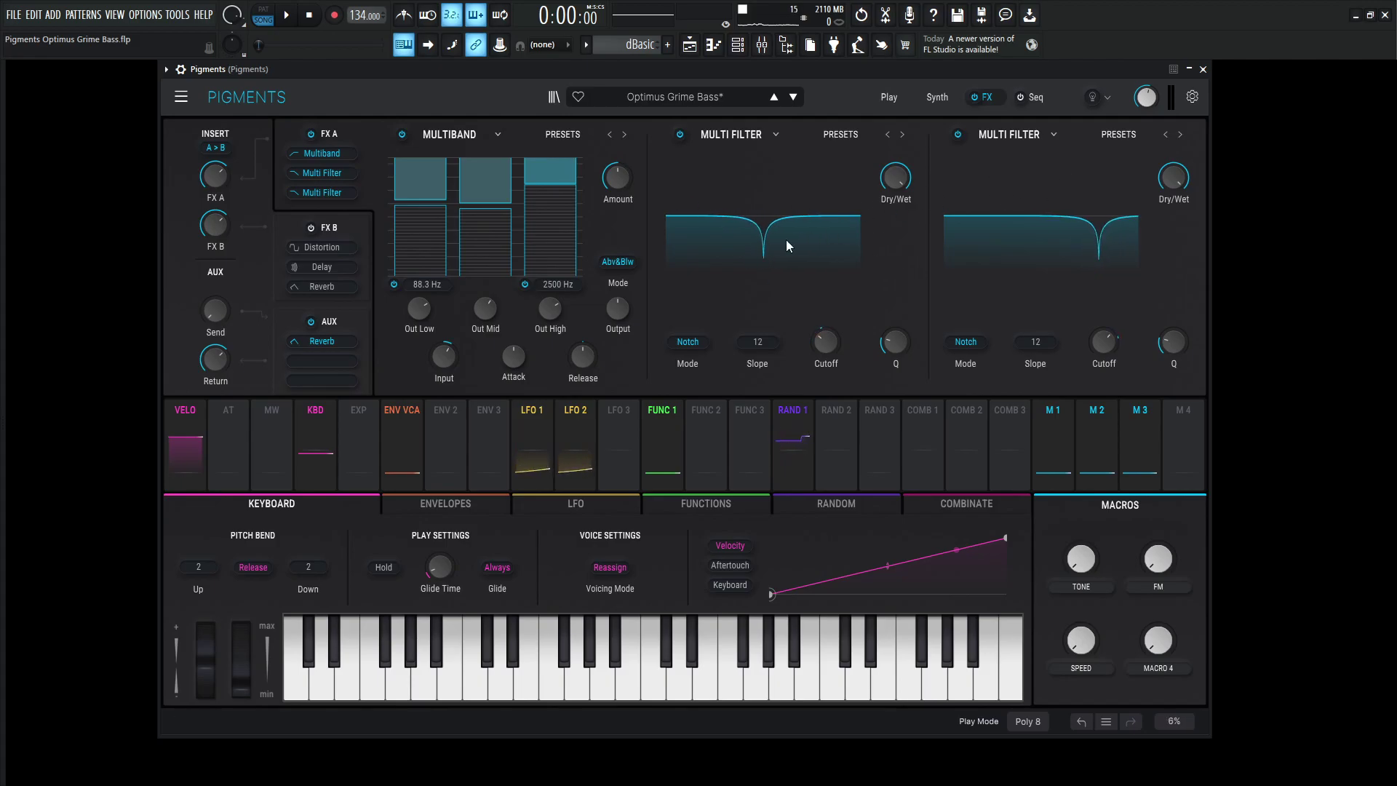
pyautogui.moveTo(822, 351)
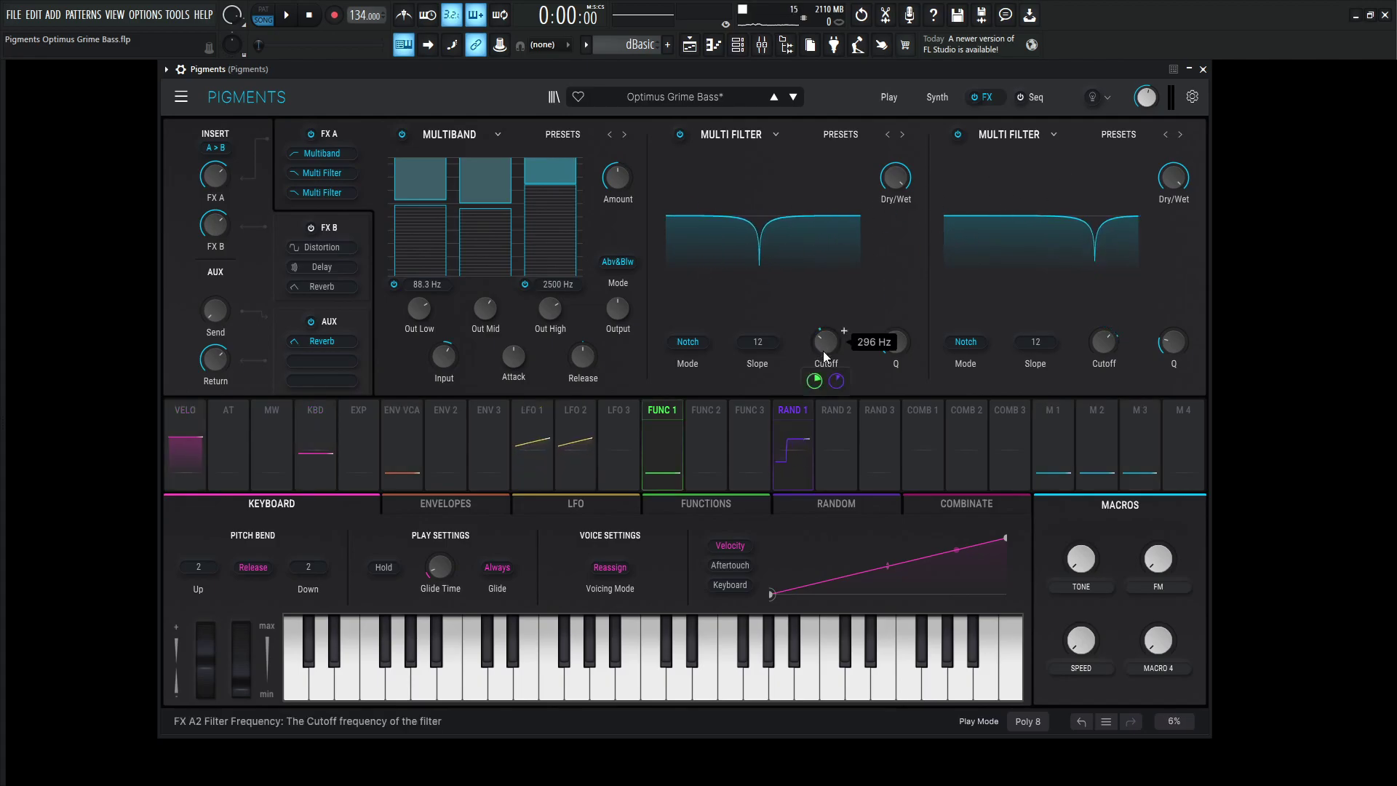
pyautogui.moveTo(1093, 383)
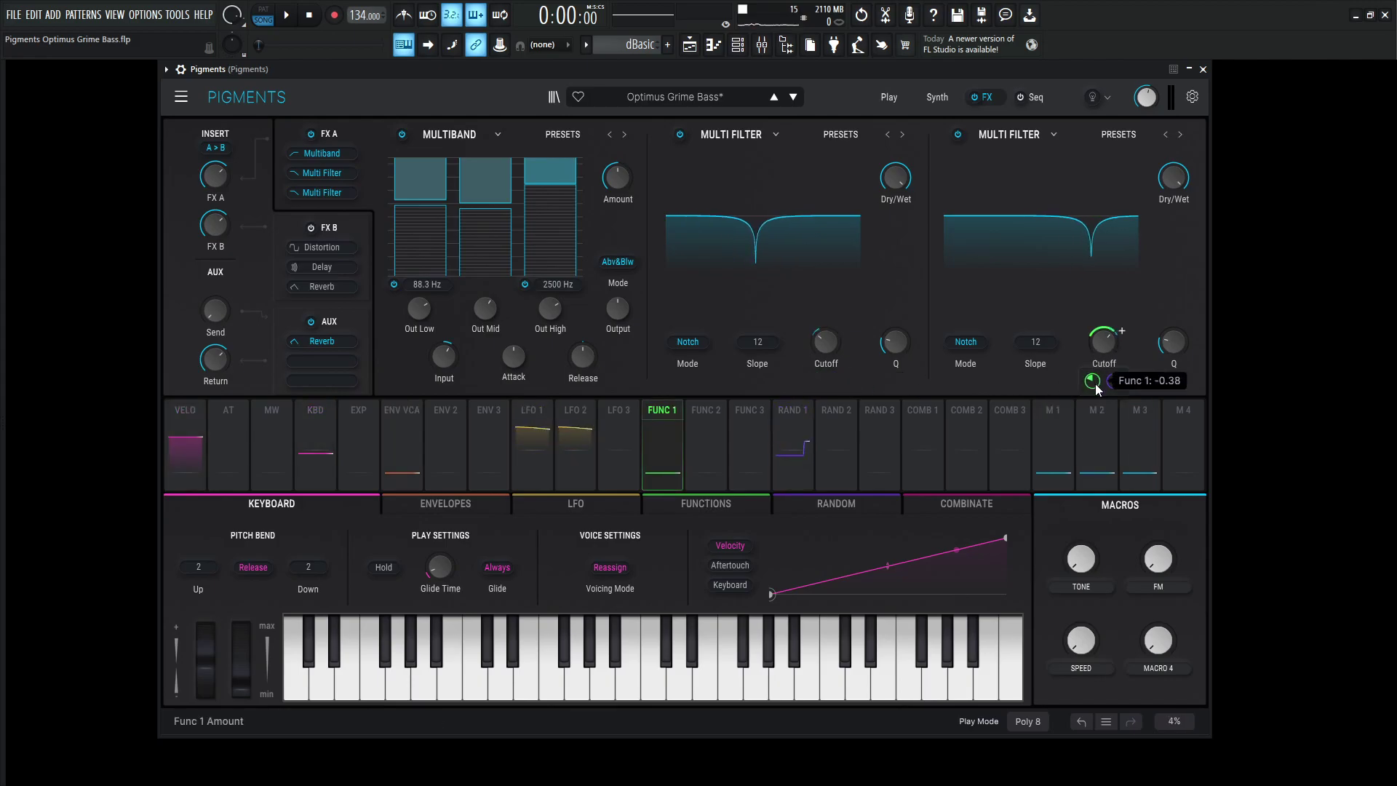
pyautogui.press('b')
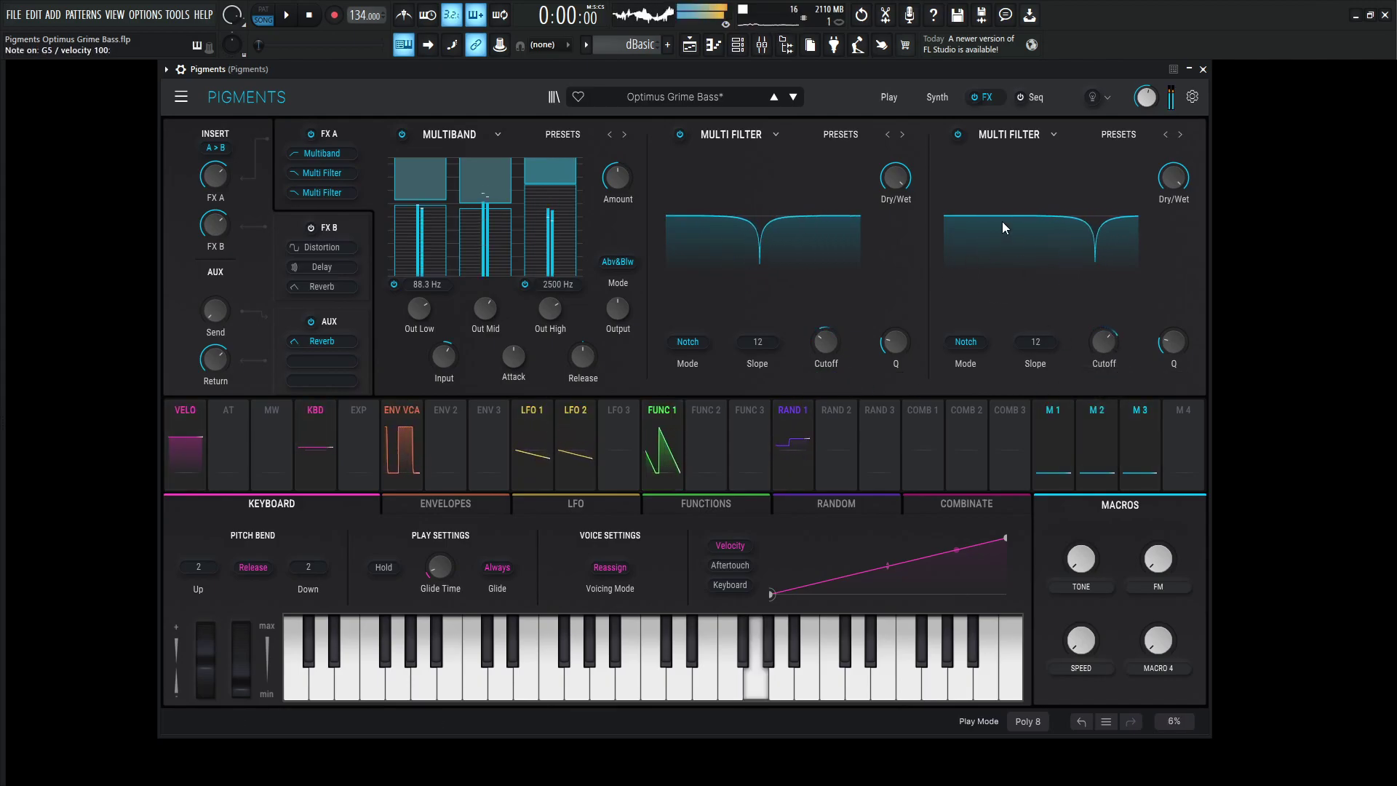
pyautogui.press('n')
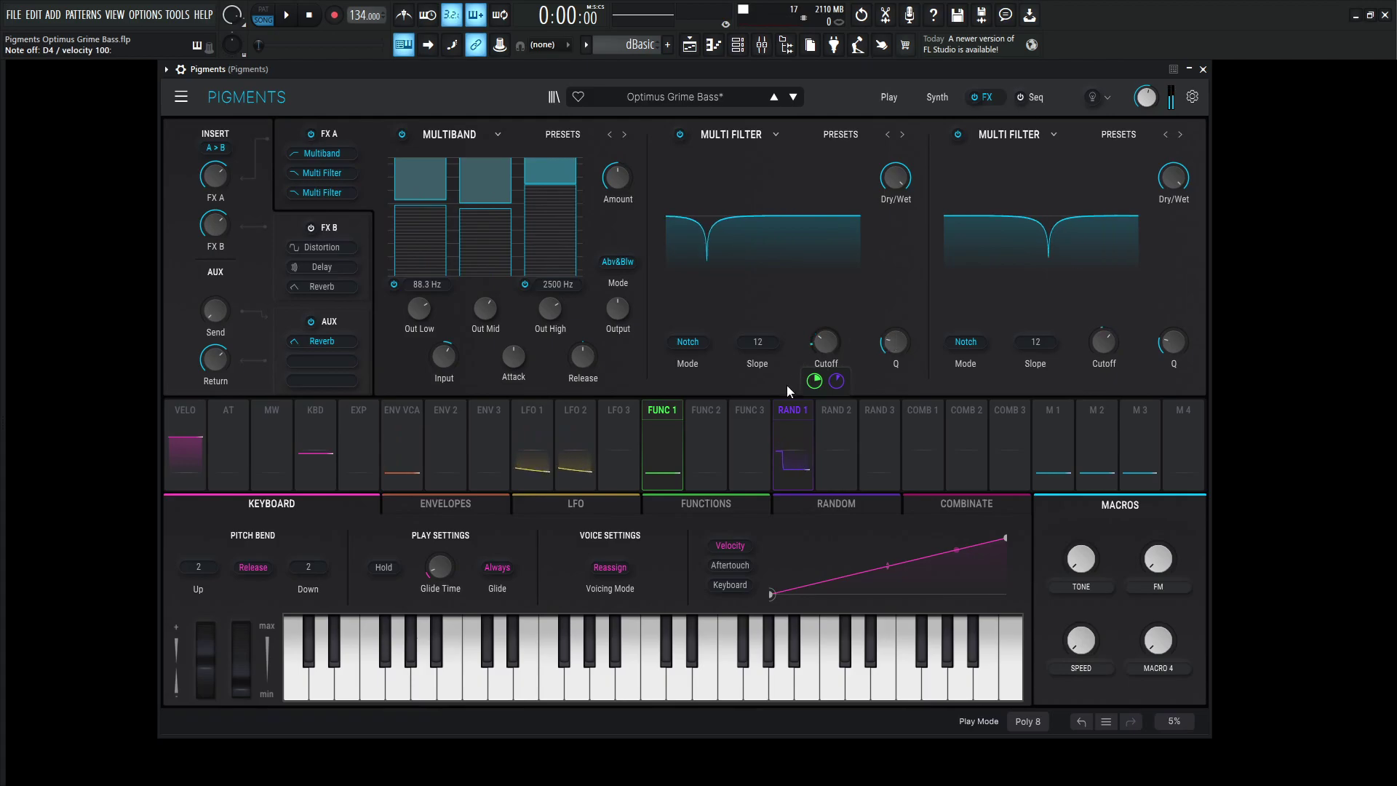
# - Show the Random modulators, raise the SPEED macro to 1.00, and play a D4 note
pyautogui.click(830, 506)
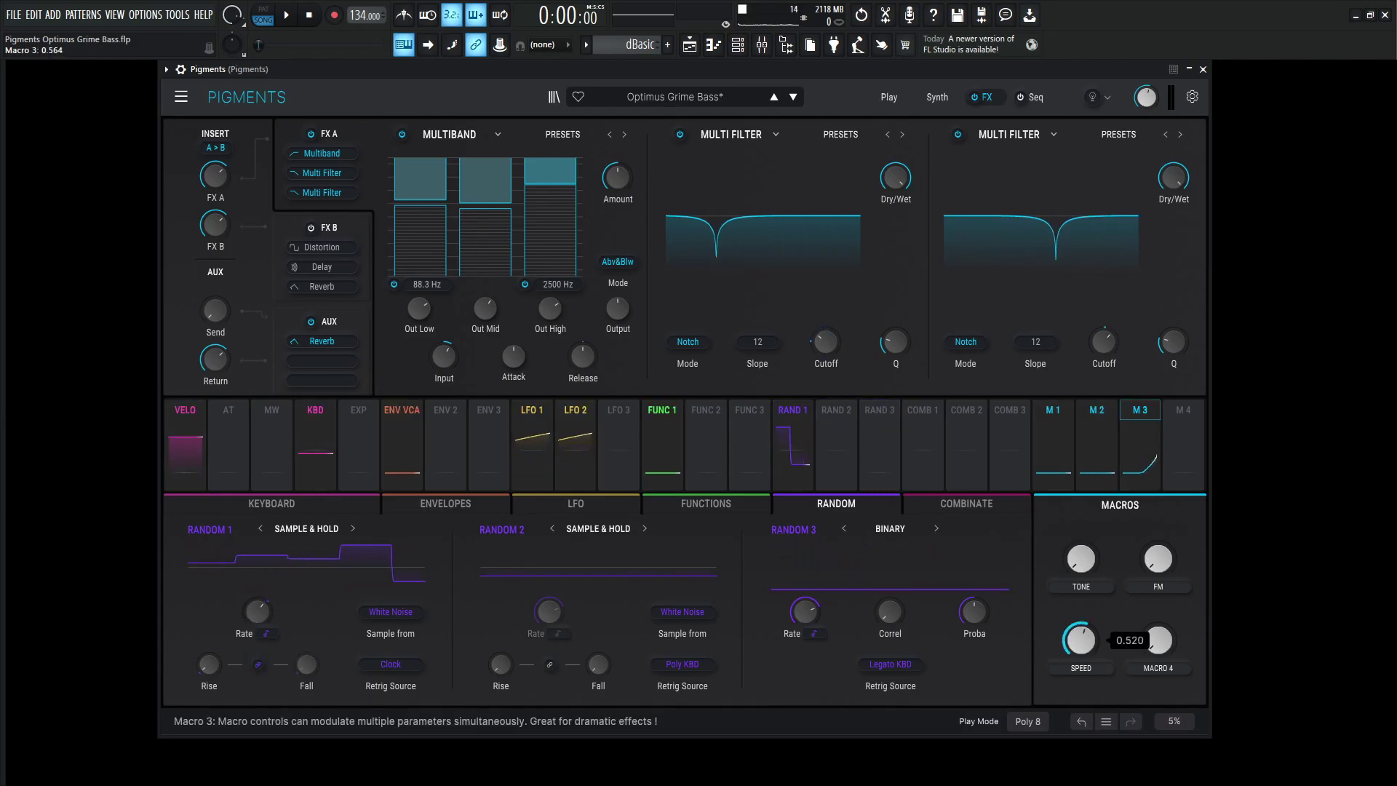
pyautogui.moveTo(1081, 640); pyautogui.dragTo(1081, 597)
pyautogui.moveTo(258, 662)
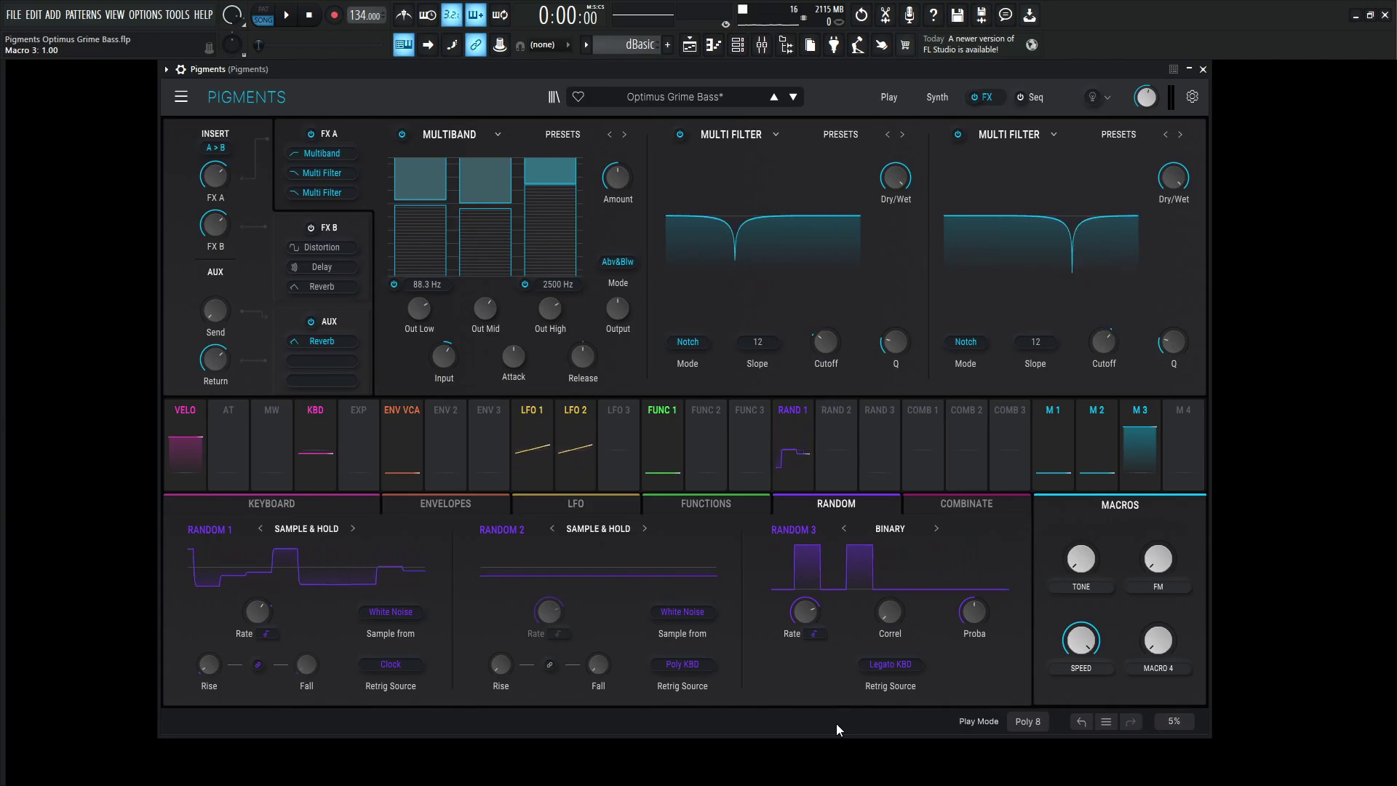
pyautogui.press('x')
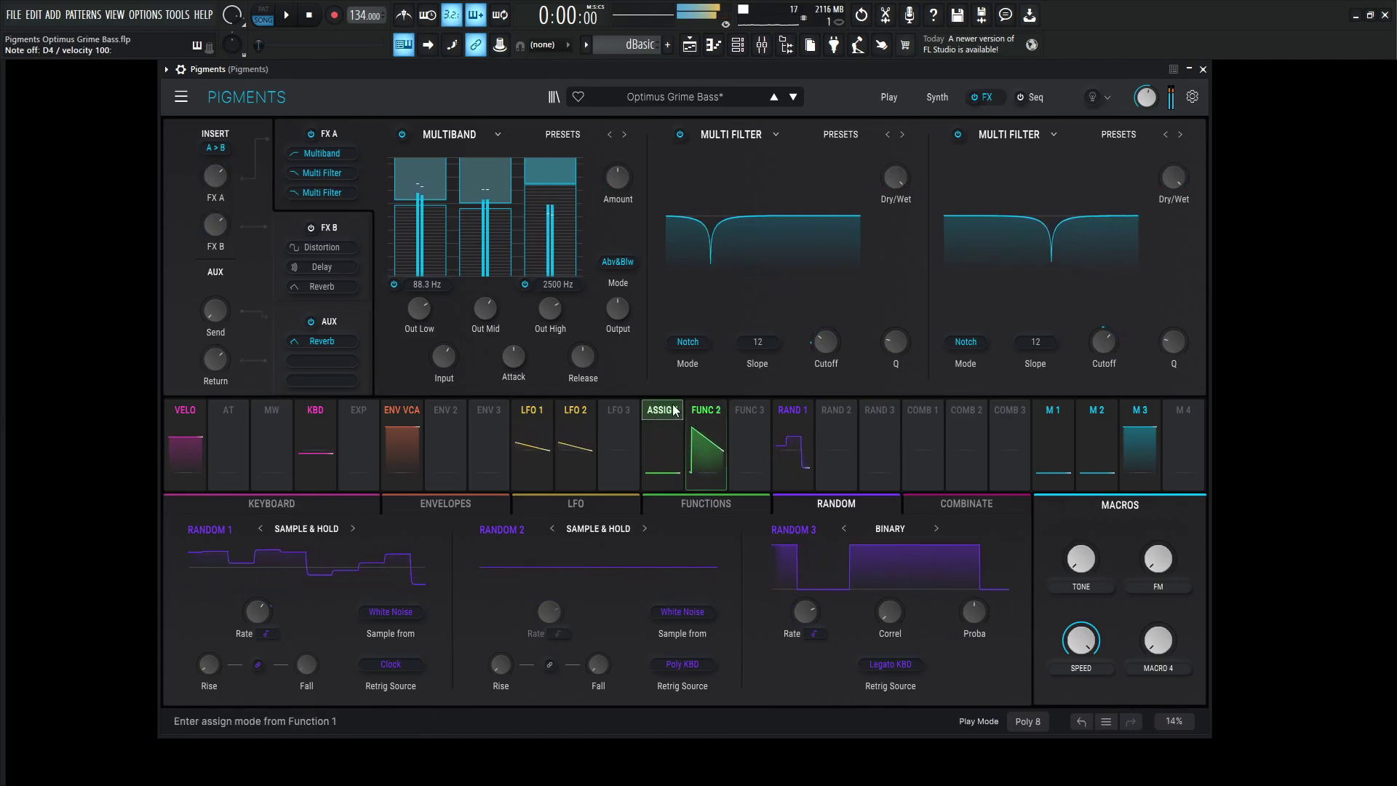
# - In FX B, bypass Reverb and Delay, and toggle the Hard Clip Distortion off and on
pyautogui.click(343, 230)
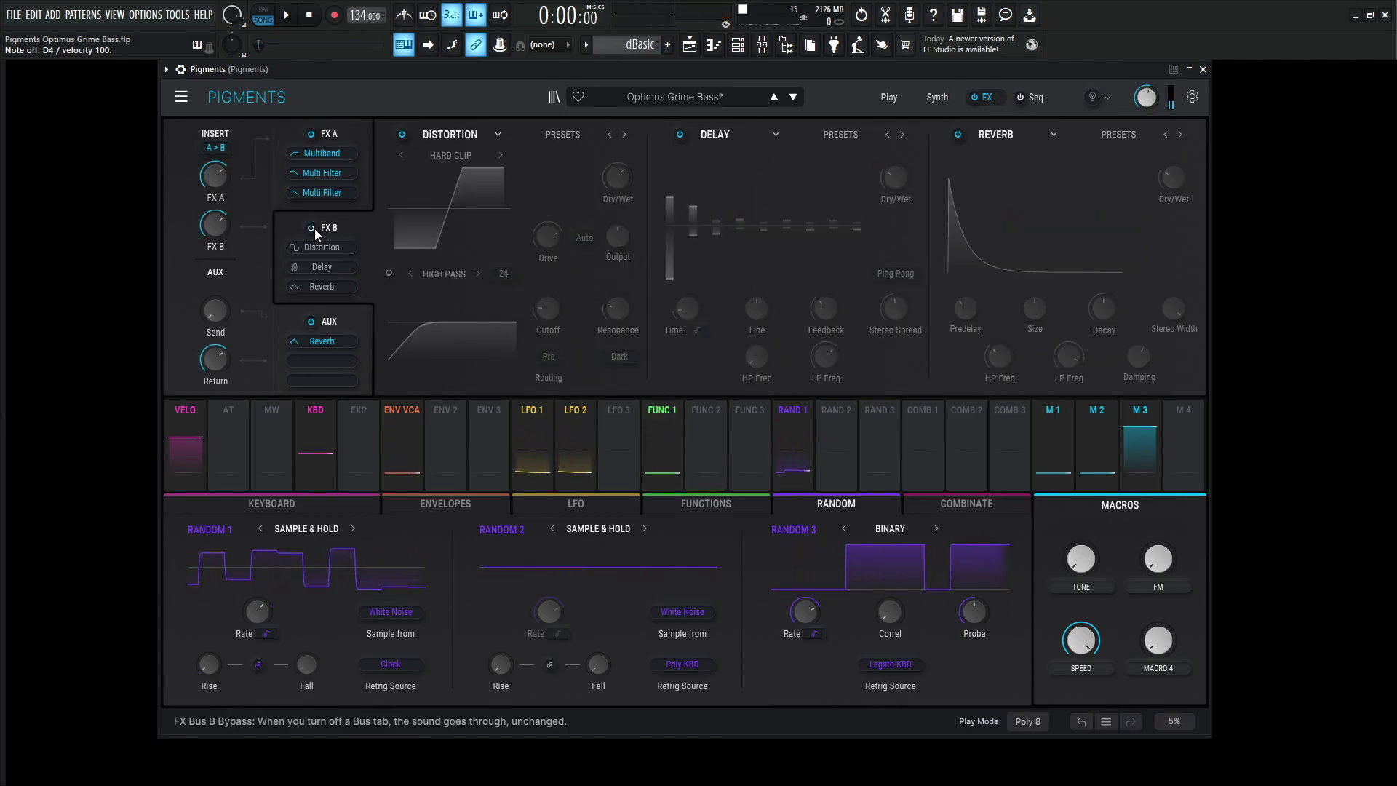
pyautogui.click(957, 135)
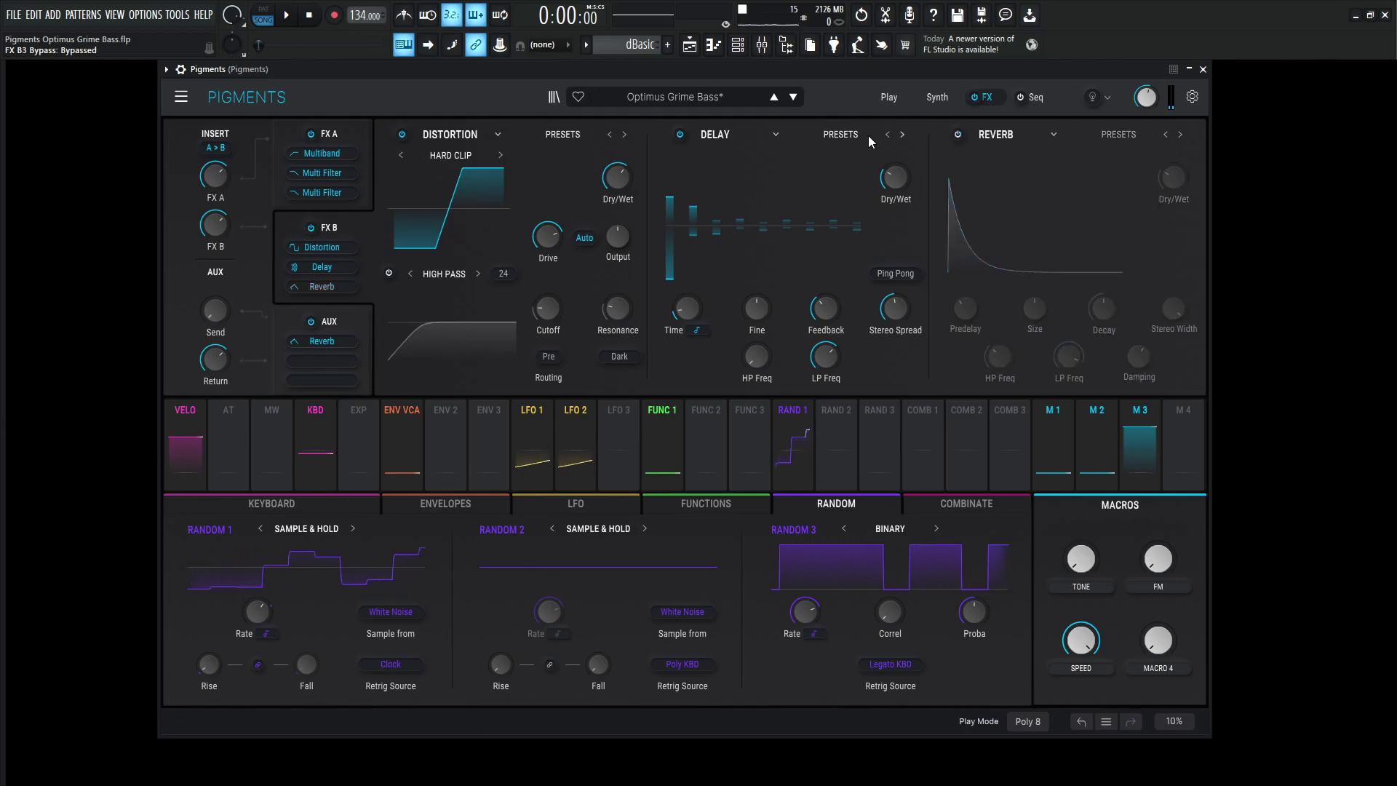
pyautogui.click(679, 134)
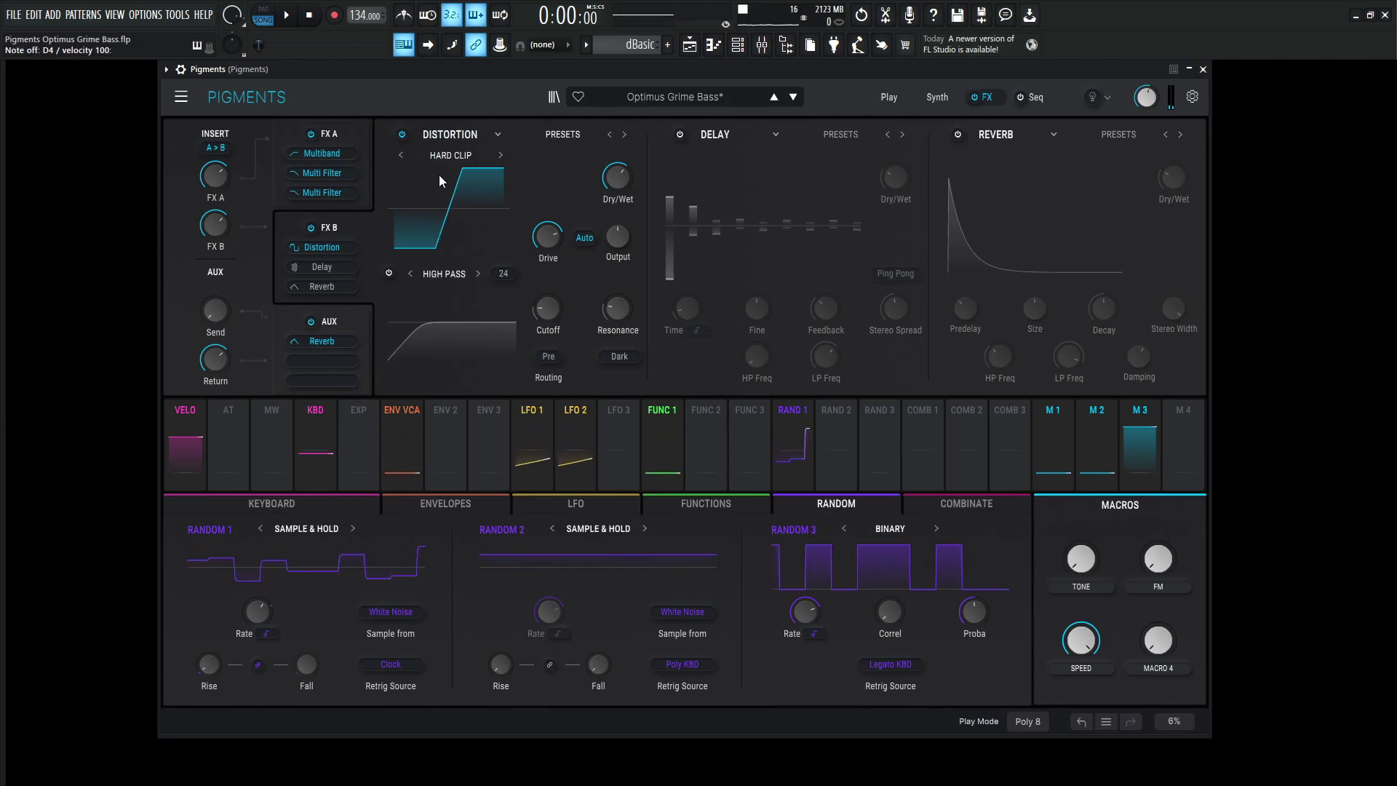
pyautogui.click(401, 134)
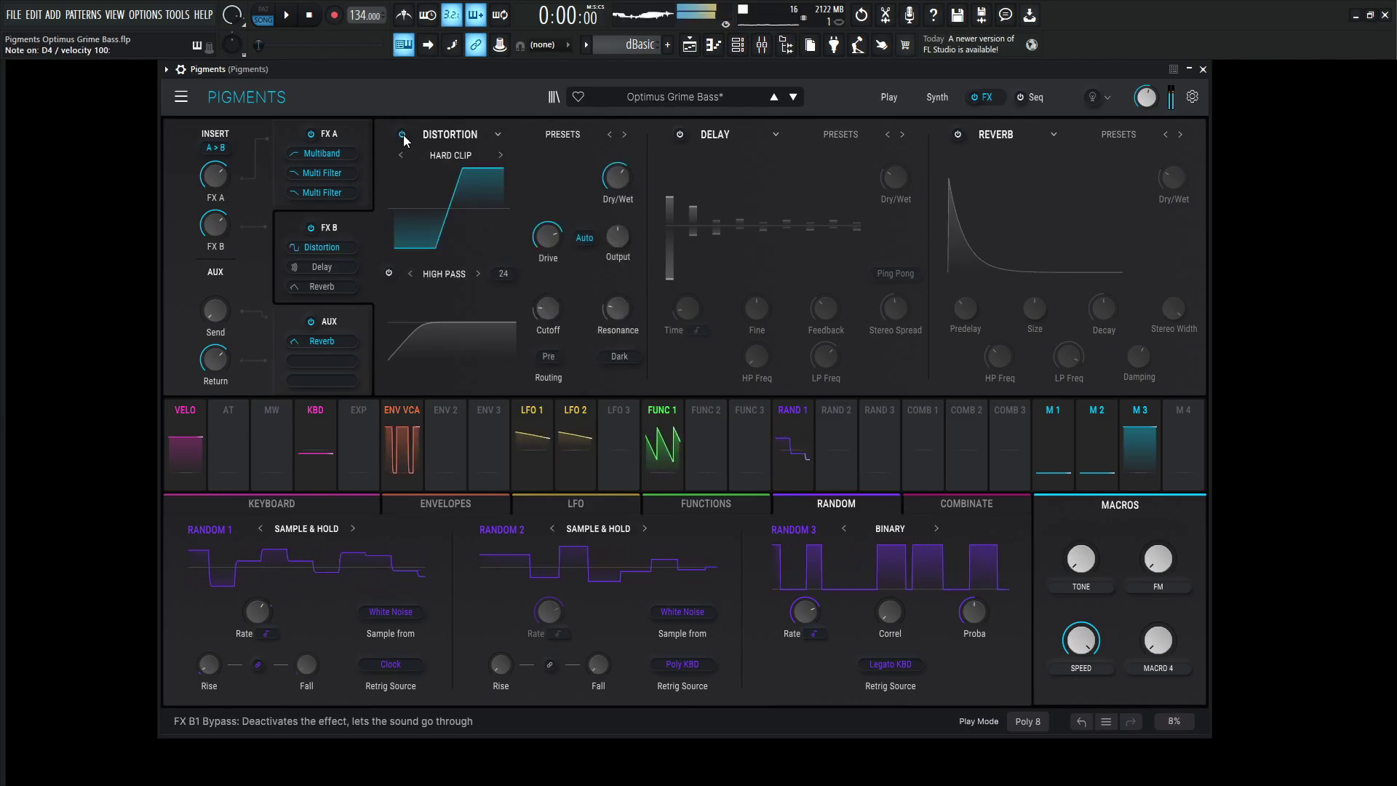
pyautogui.click(402, 135)
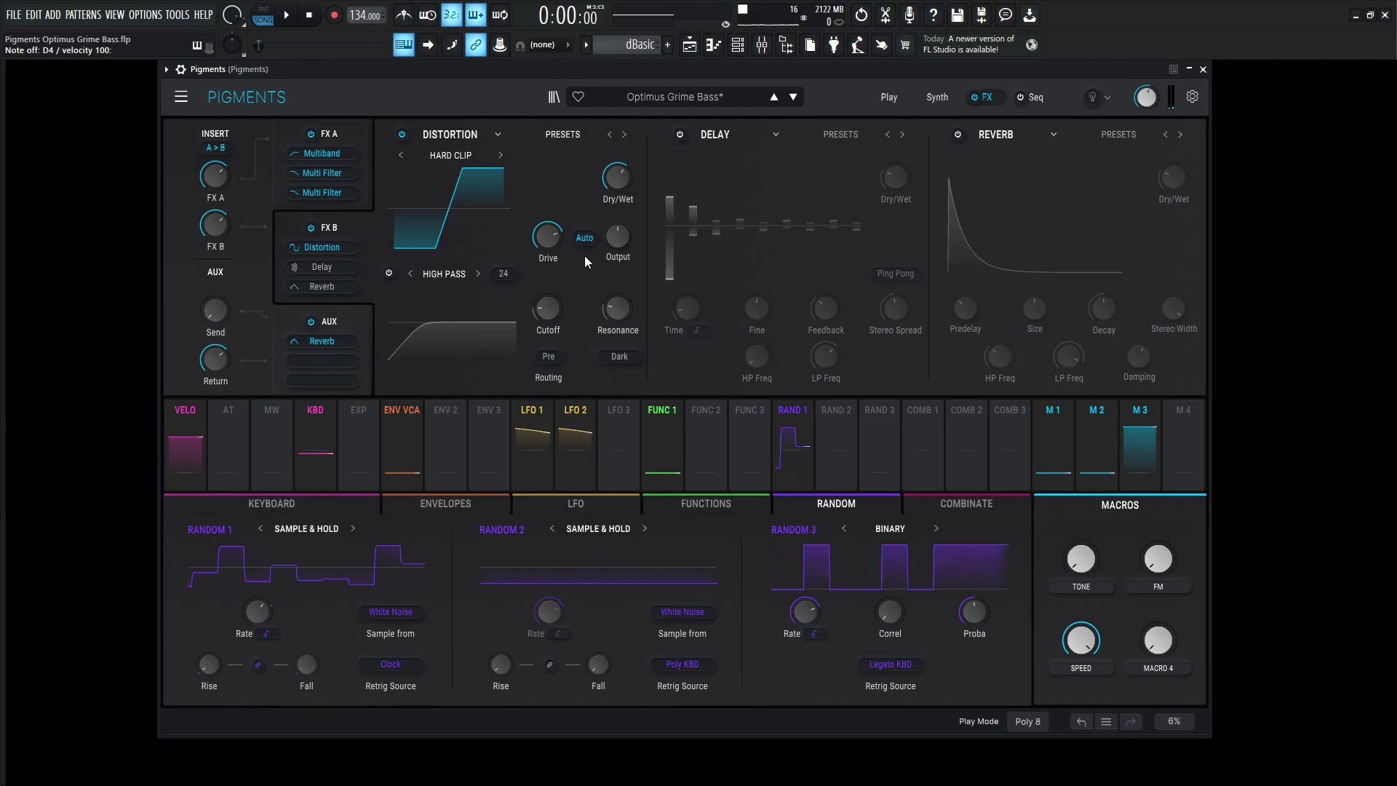
# - Re-enable Delay and Reverb, then audition D4 and other notes through the full FX B chain
pyautogui.click(680, 135)
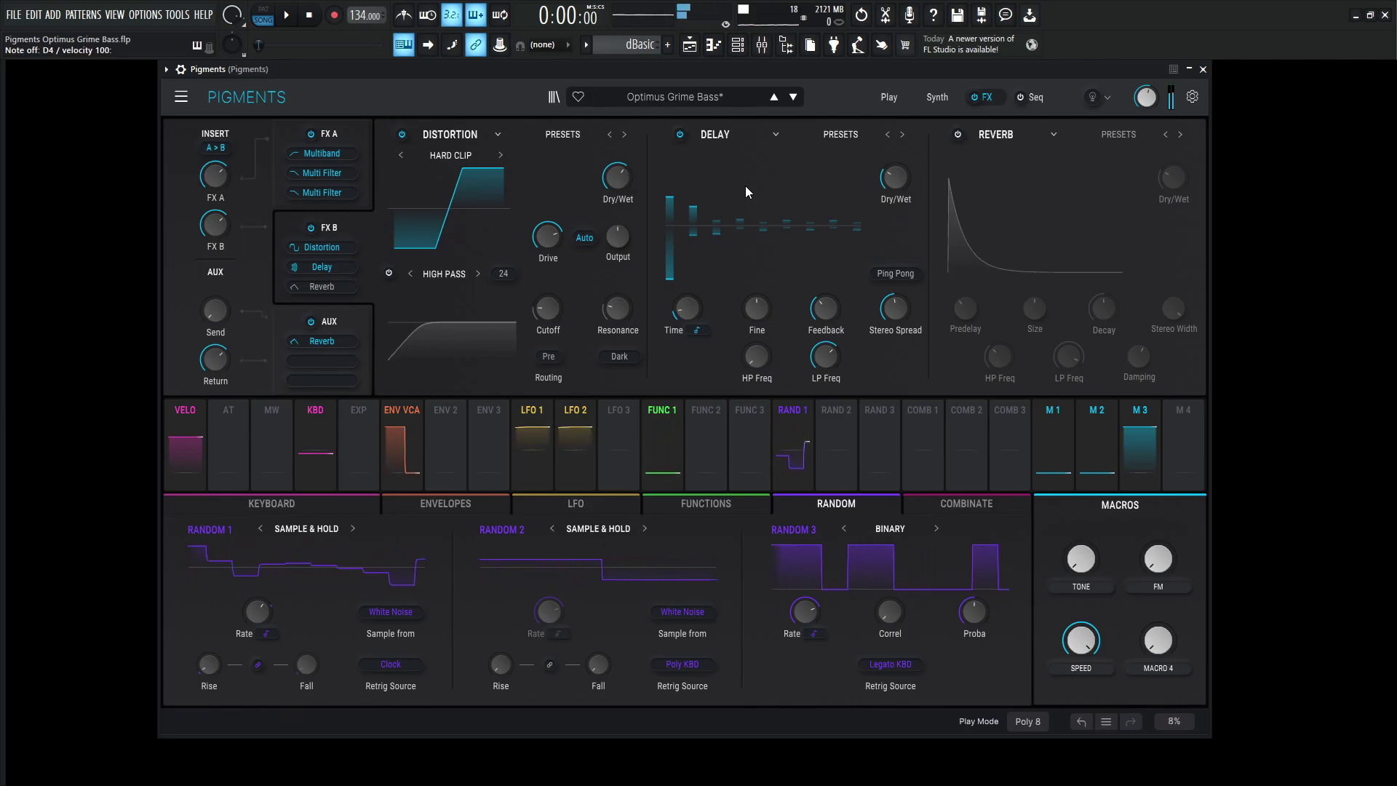
pyautogui.click(956, 136)
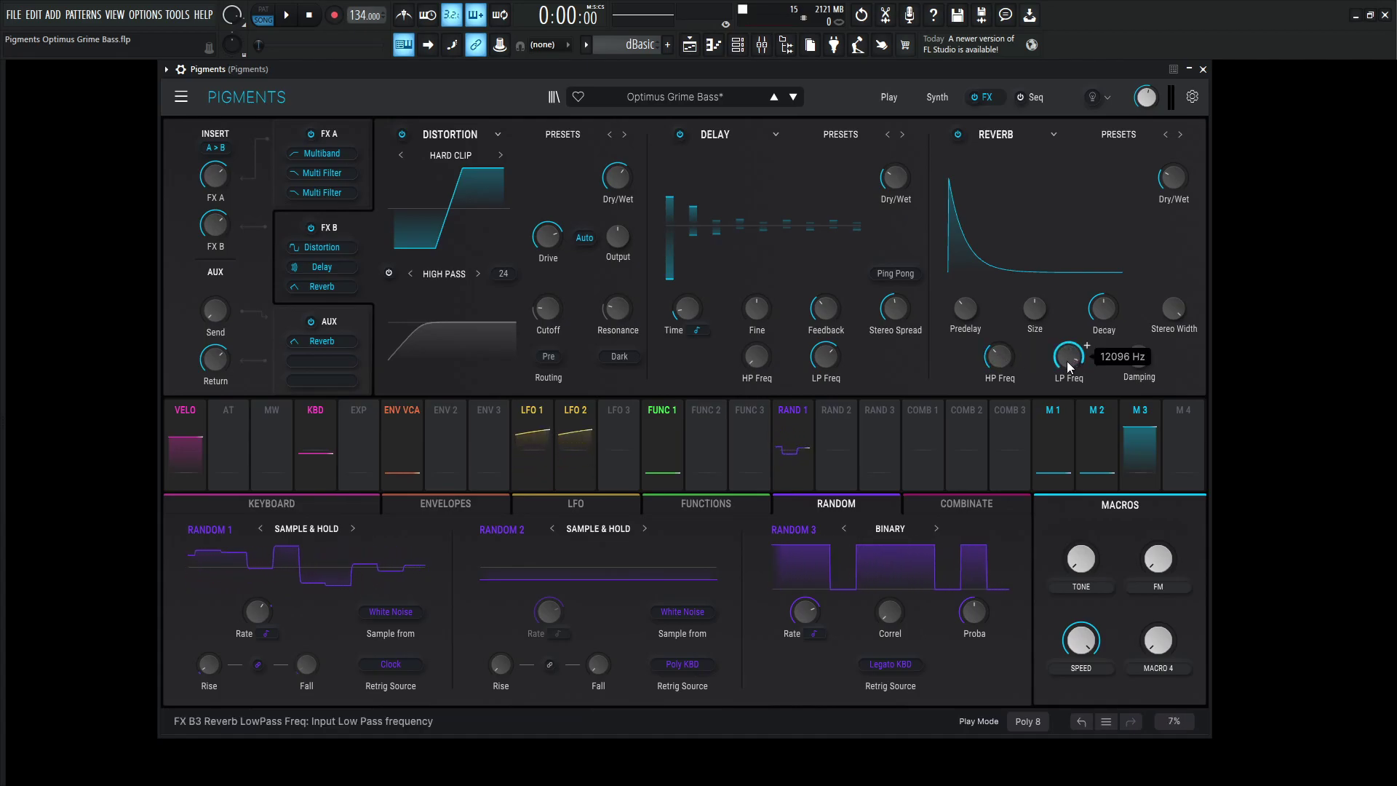
pyautogui.press('x')
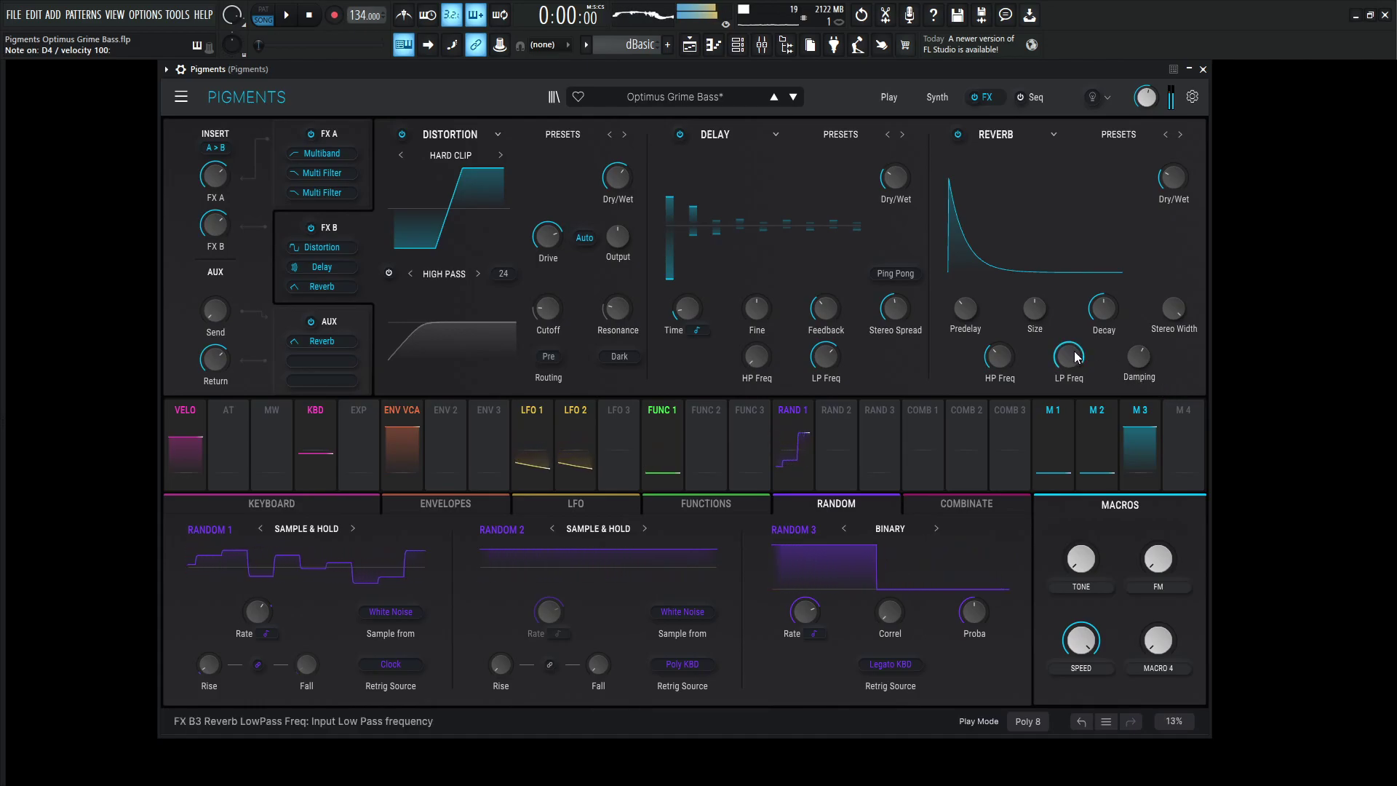
pyautogui.moveTo(1064, 354)
pyautogui.press('n')
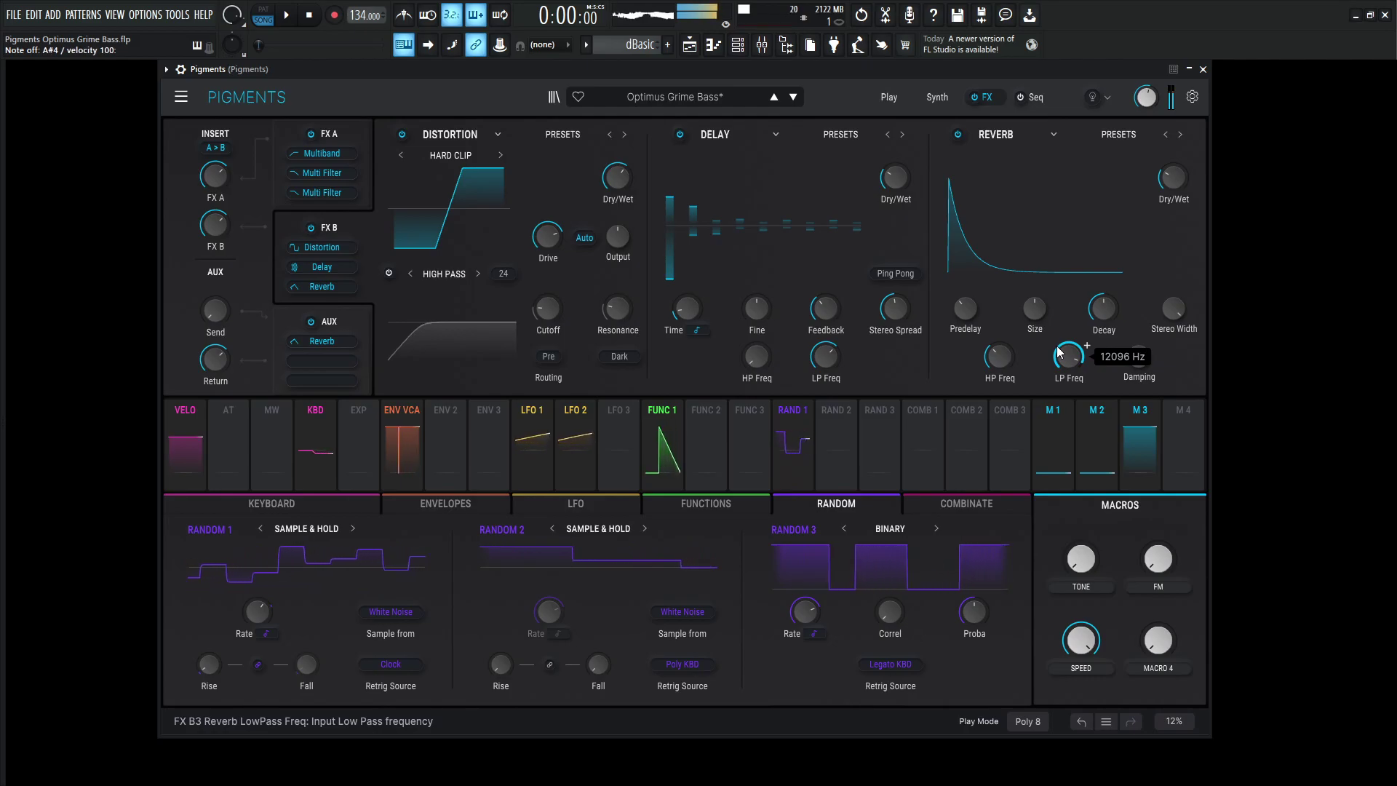
pyautogui.press('x')
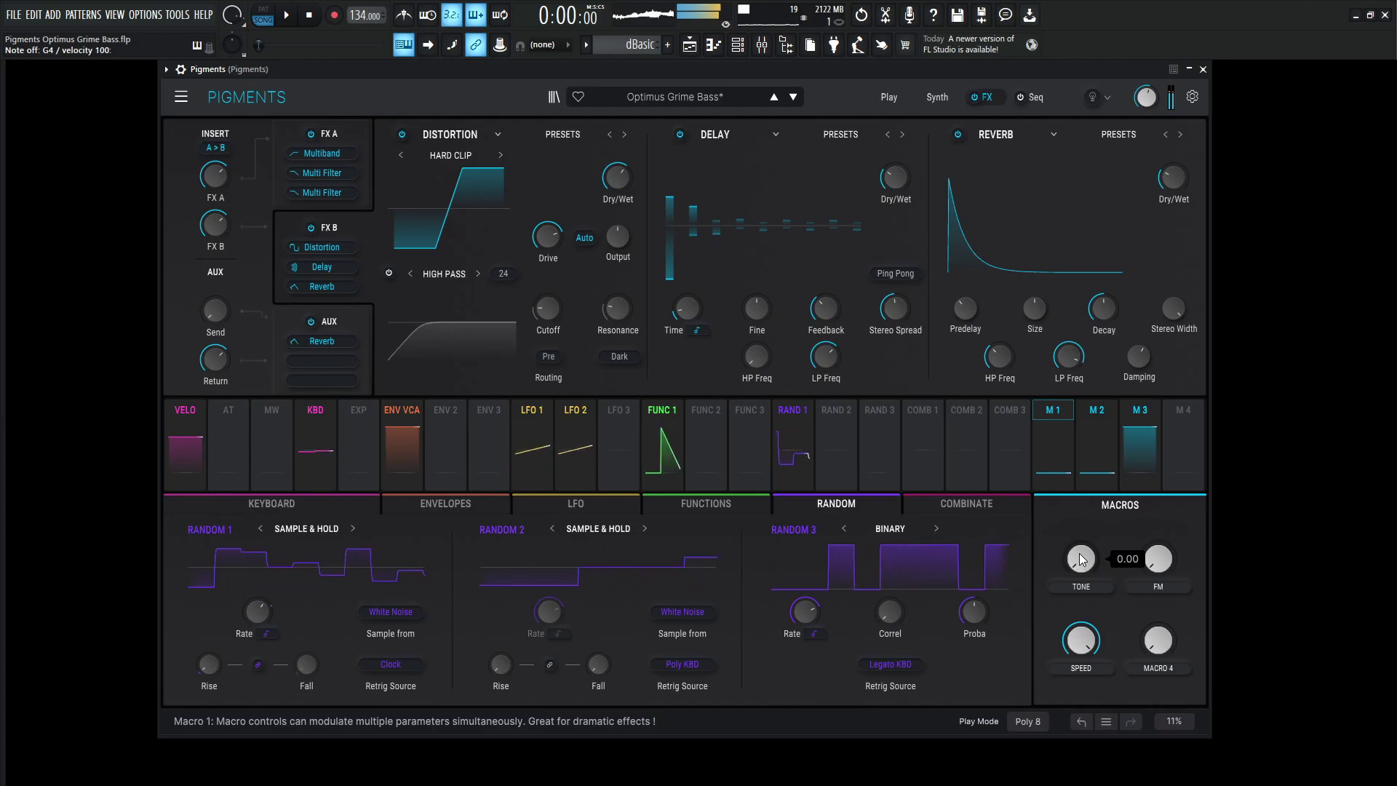
# - On the synth page, turn the TONE macro to about halfway and the FM macro fully up
pyautogui.click(940, 100)
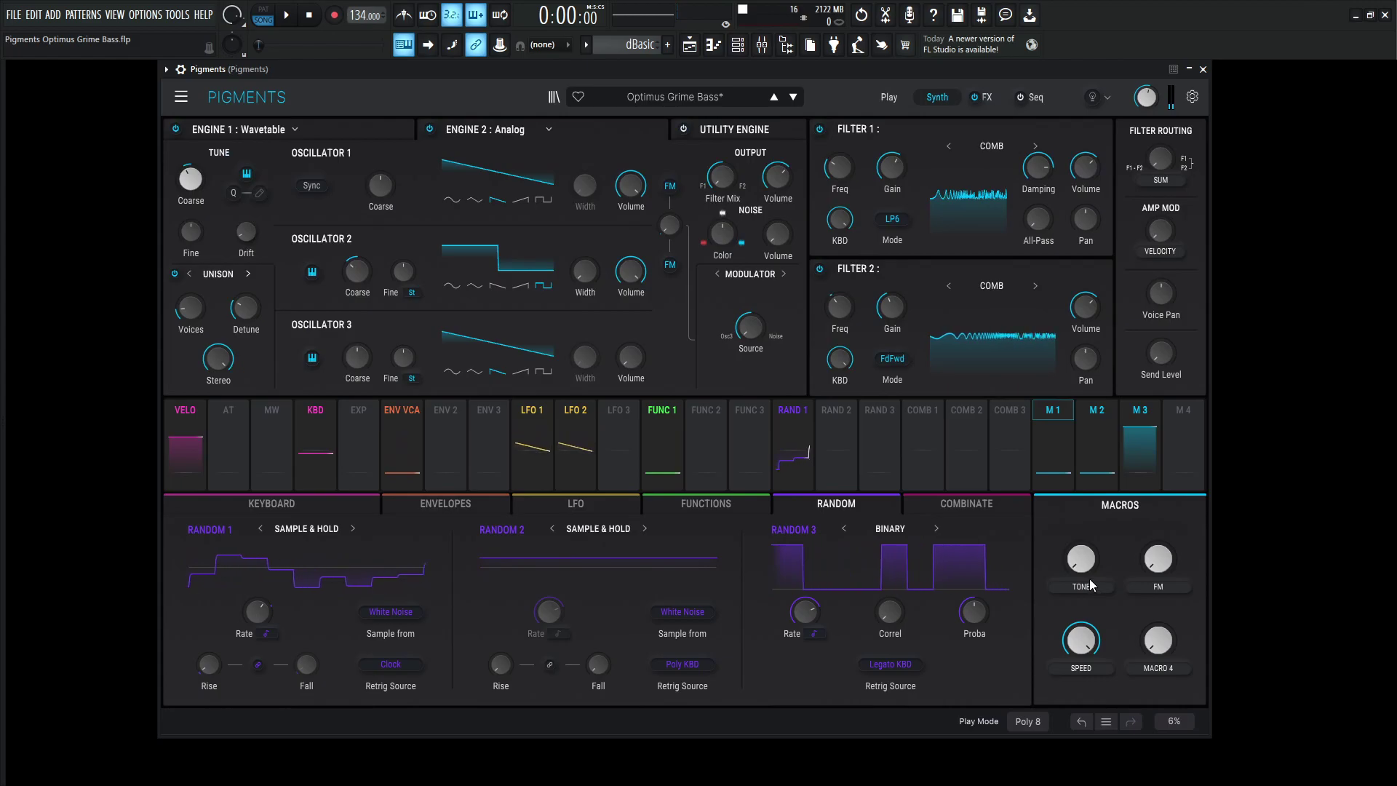
pyautogui.moveTo(1083, 565)
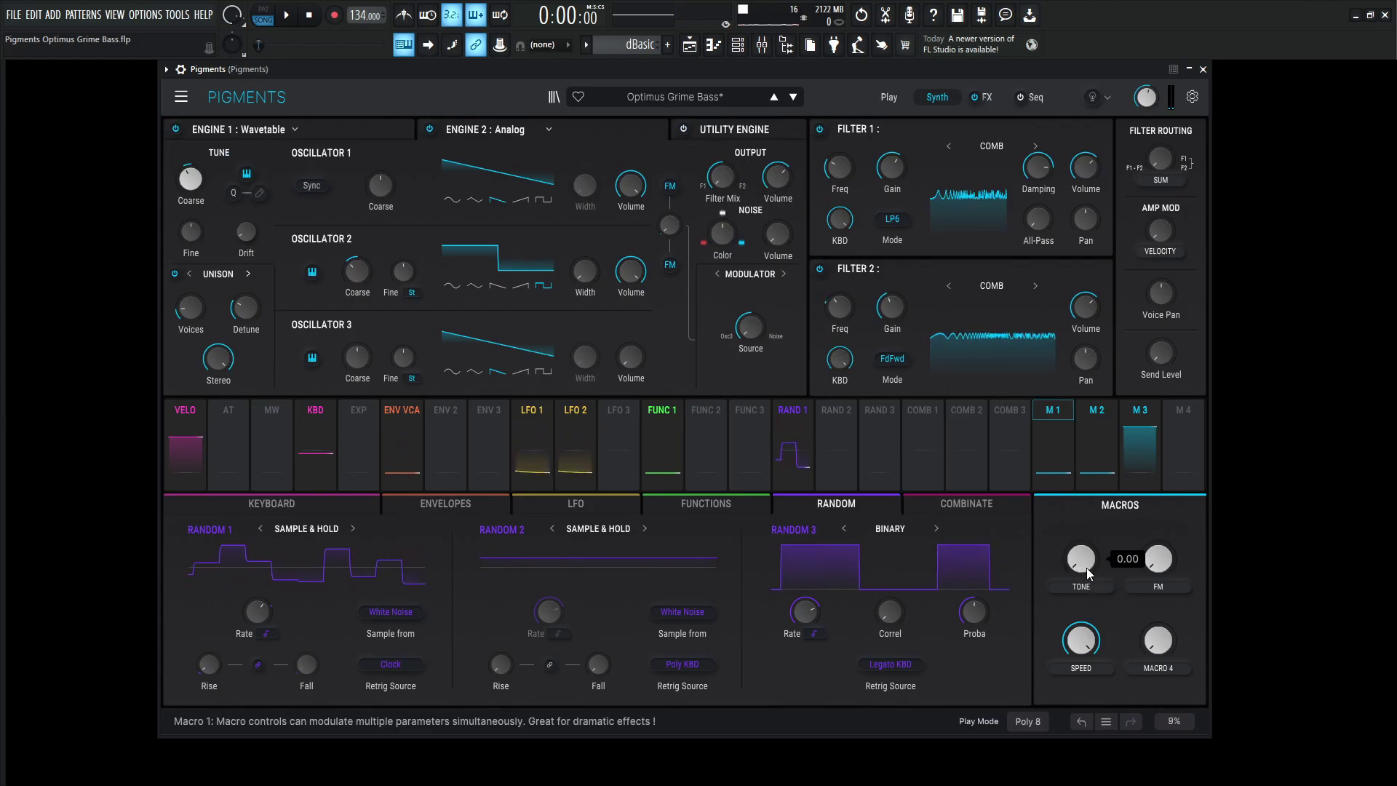
pyautogui.moveTo(1080, 558)
pyautogui.mouseDown()
pyautogui.moveTo(1081, 522)
pyautogui.moveTo(1081, 568)
pyautogui.mouseUp()
pyautogui.moveTo(1166, 557)
pyautogui.mouseDown()
pyautogui.moveTo(1166, 510)
pyautogui.moveTo(1166, 573)
pyautogui.mouseUp()
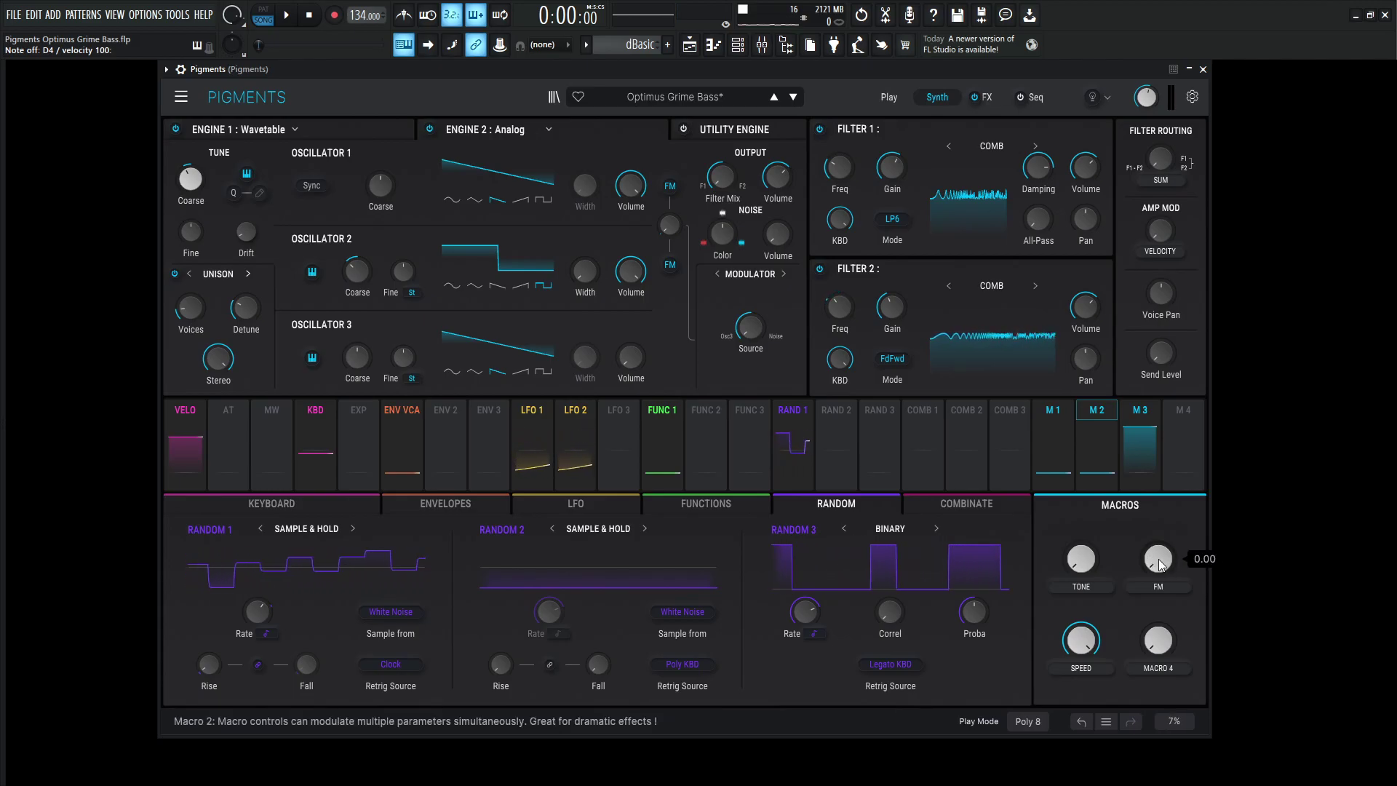
# - Adjust the FM macro during host playback, then show Engine 1's MB2S Growl wavetable page
pyautogui.press('space')
pyautogui.moveTo(1155, 544)
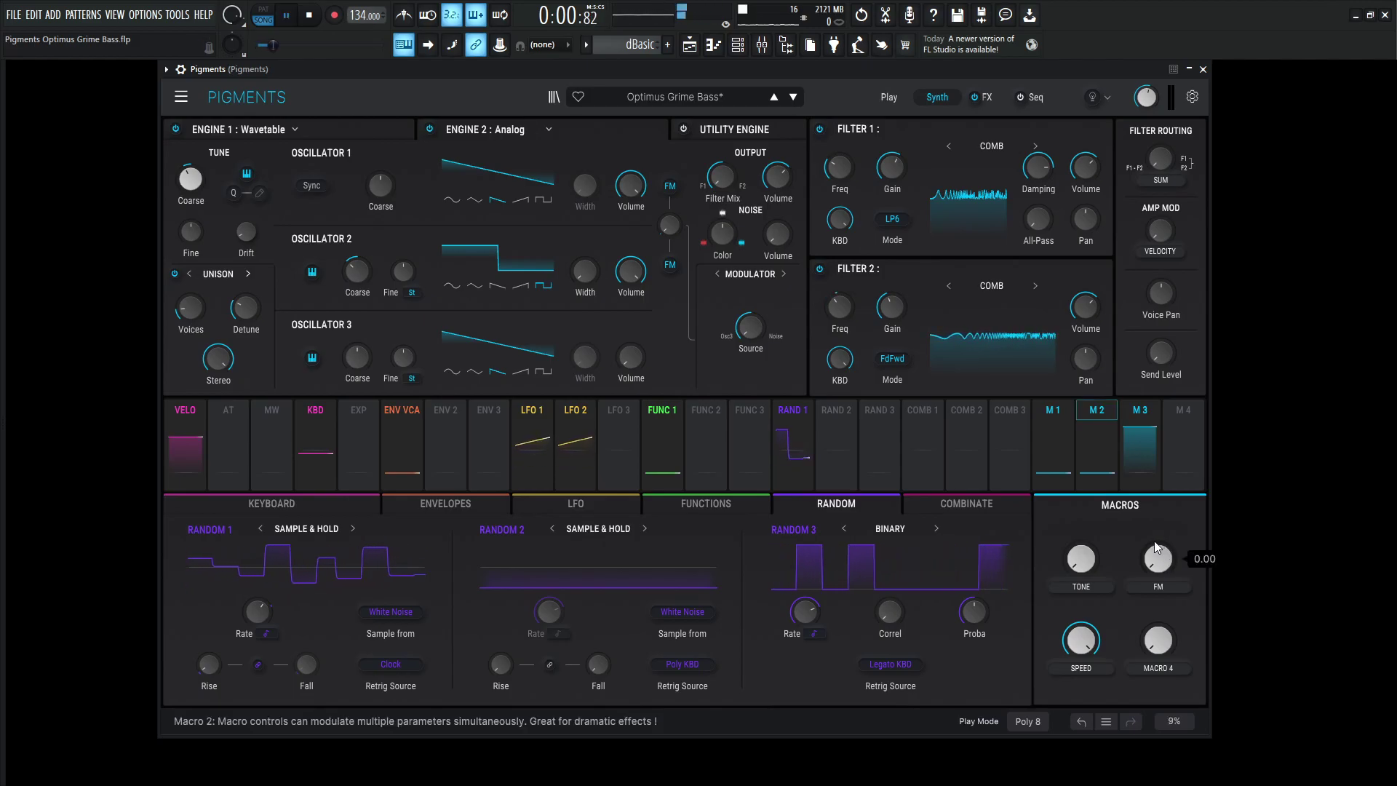
pyautogui.moveTo(1165, 562)
pyautogui.mouseDown()
pyautogui.moveTo(1165, 469)
pyautogui.moveTo(1169, 564)
pyautogui.mouseUp()
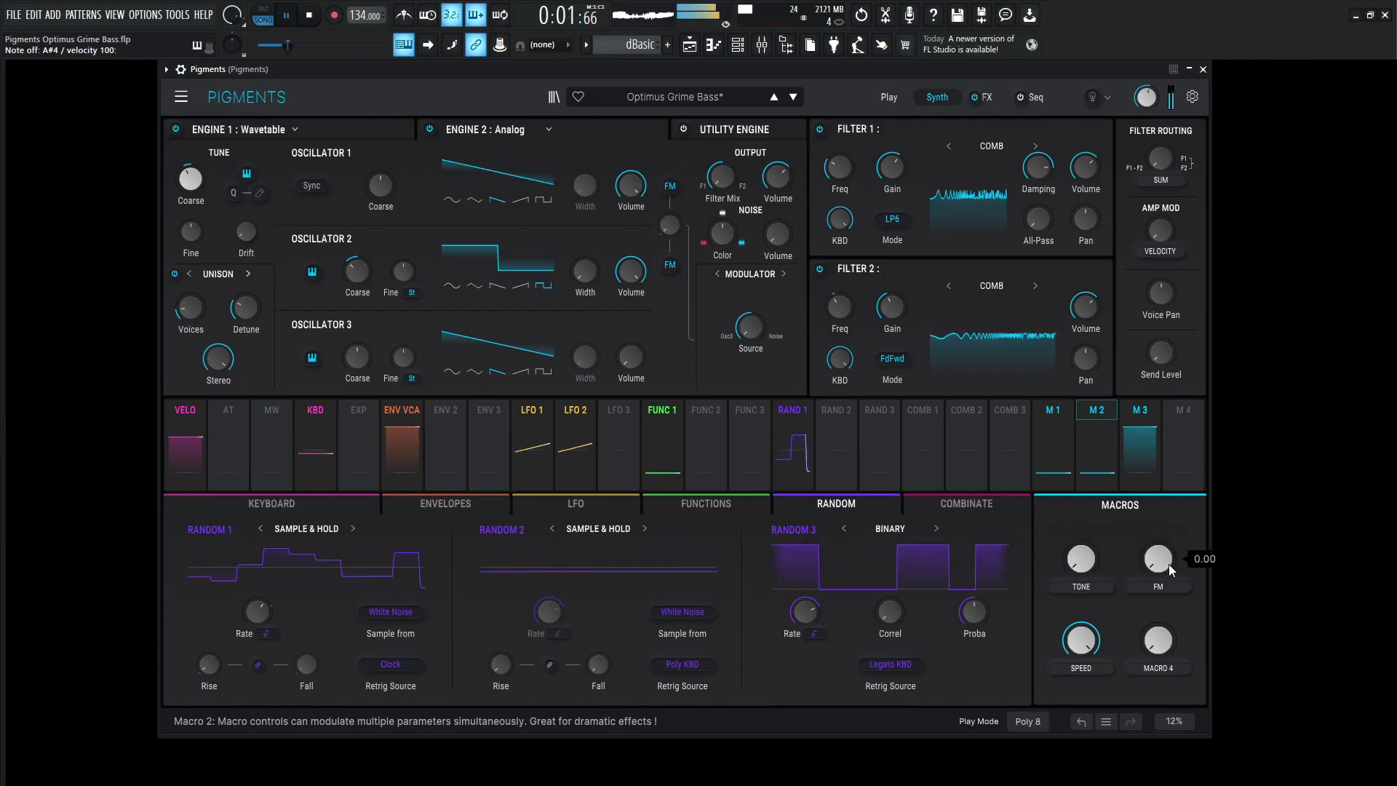
pyautogui.press('space')
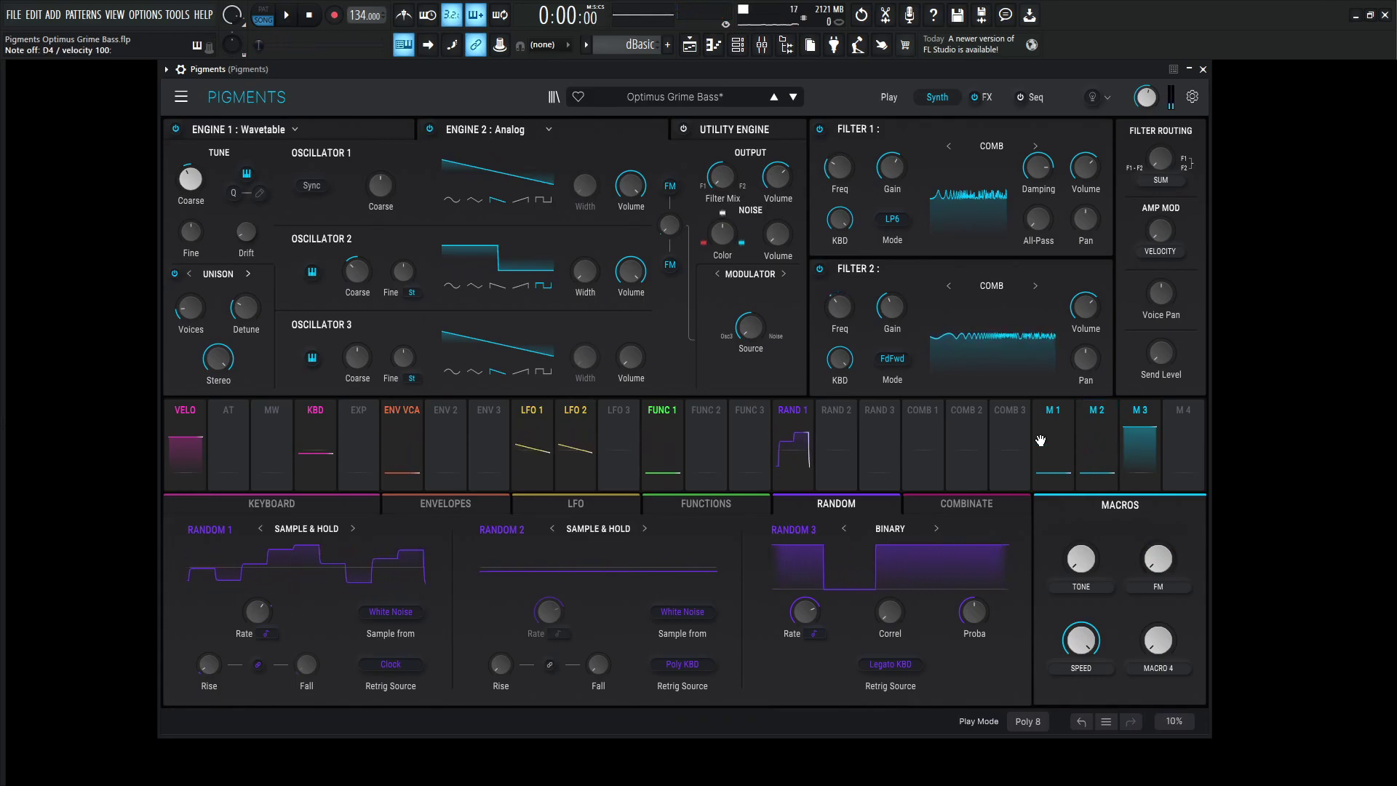
pyautogui.click(359, 134)
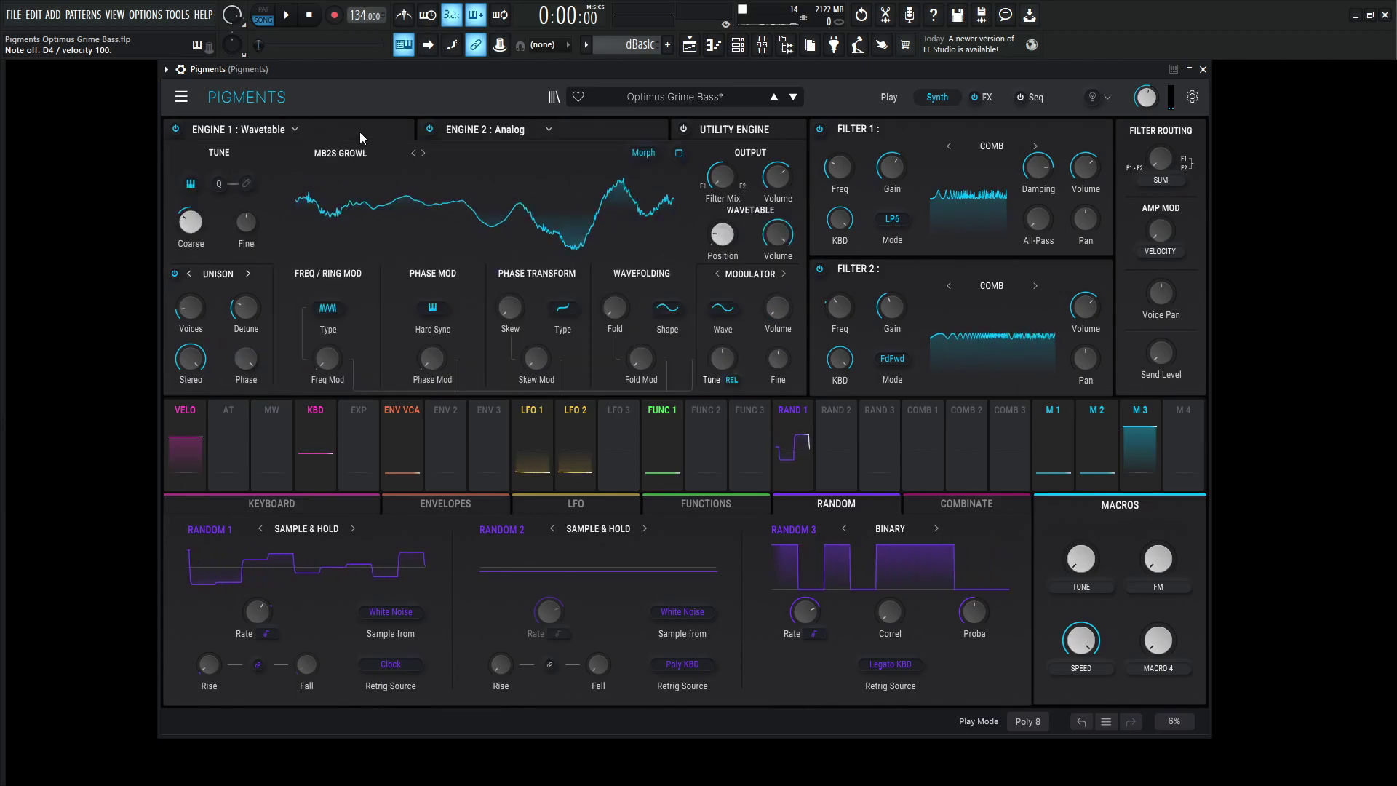